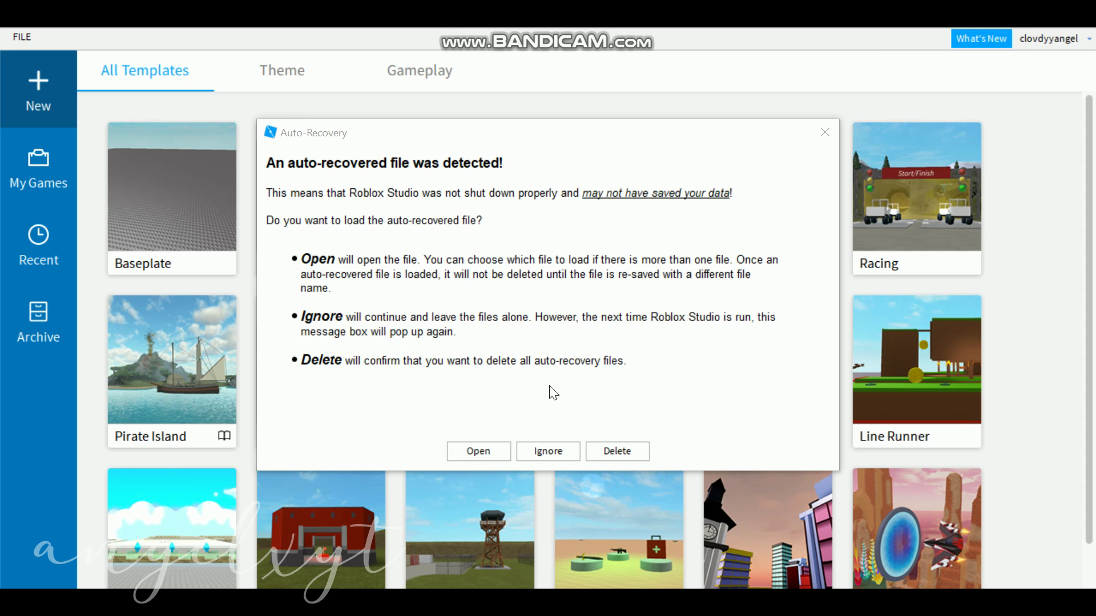
- Ignore the auto-recovered file and create a new place from the Baseplate template
{"action": "left_click", "coordinate": [545, 451]}
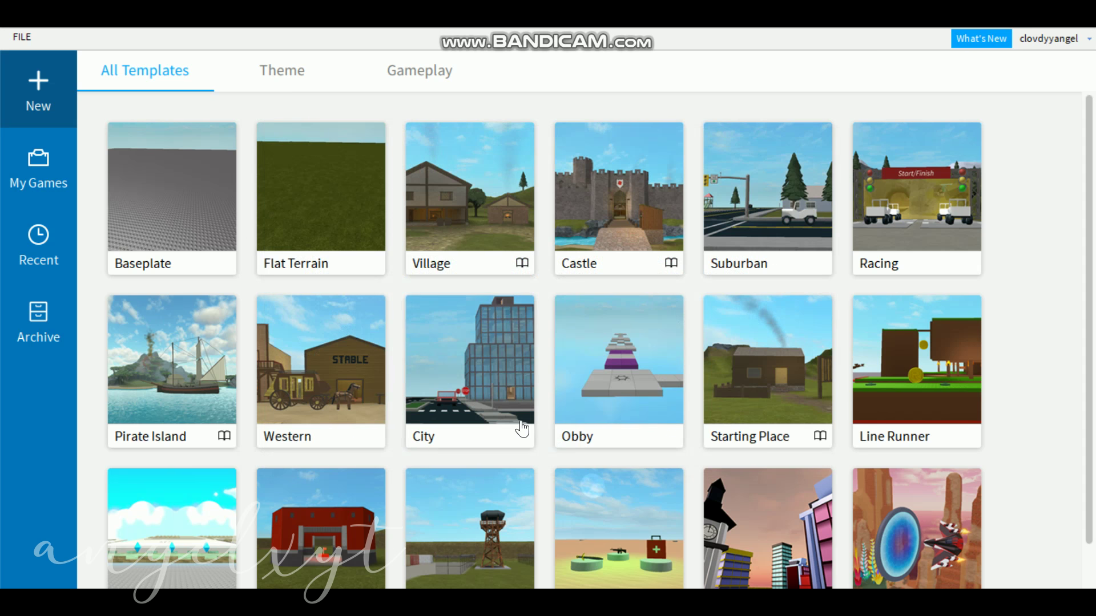
{"action": "left_click", "coordinate": [206, 152]}
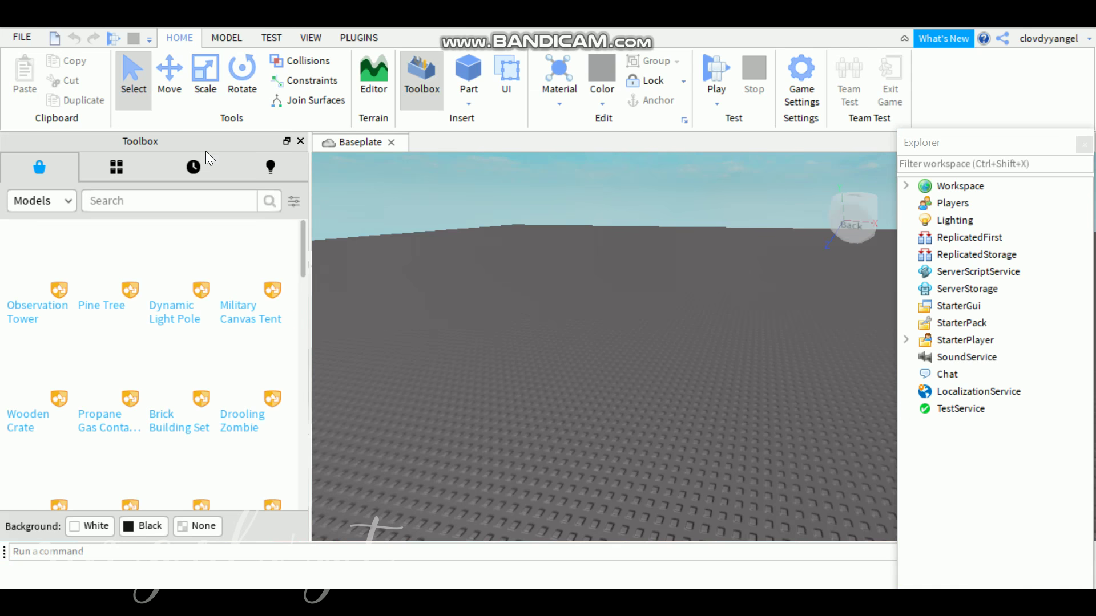
{"action": "right_click_drag", "start_coordinate": [502, 305], "coordinate": [489, 220]}
- Switch the Toolbox category from models to Plugins and browse the available plugins
{"action": "left_click", "coordinate": [311, 38]}
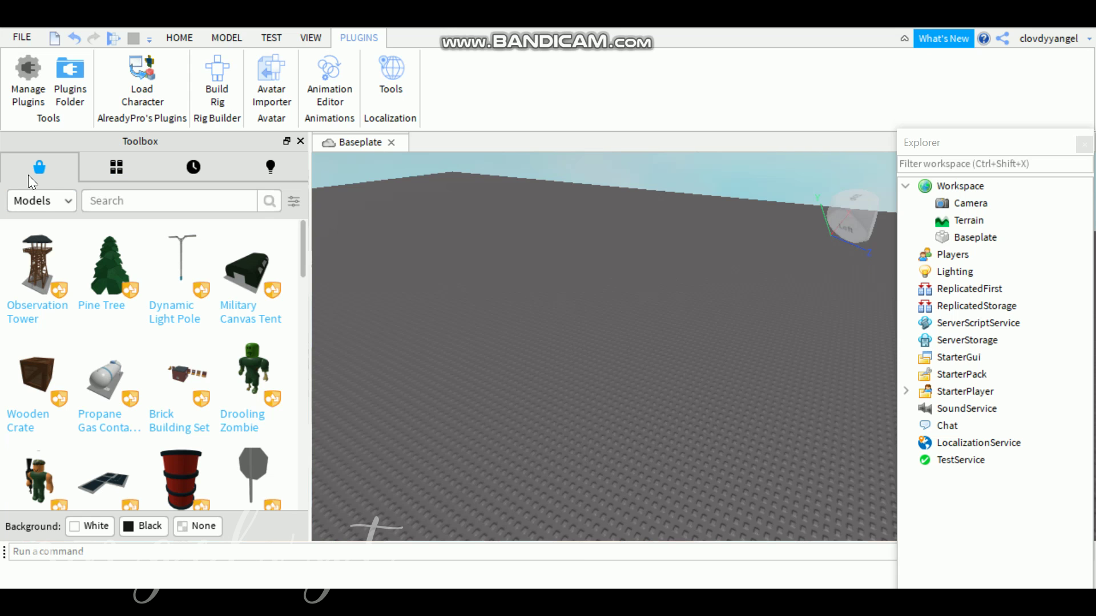
{"action": "left_click", "coordinate": [38, 203]}
{"action": "left_click", "coordinate": [37, 308]}
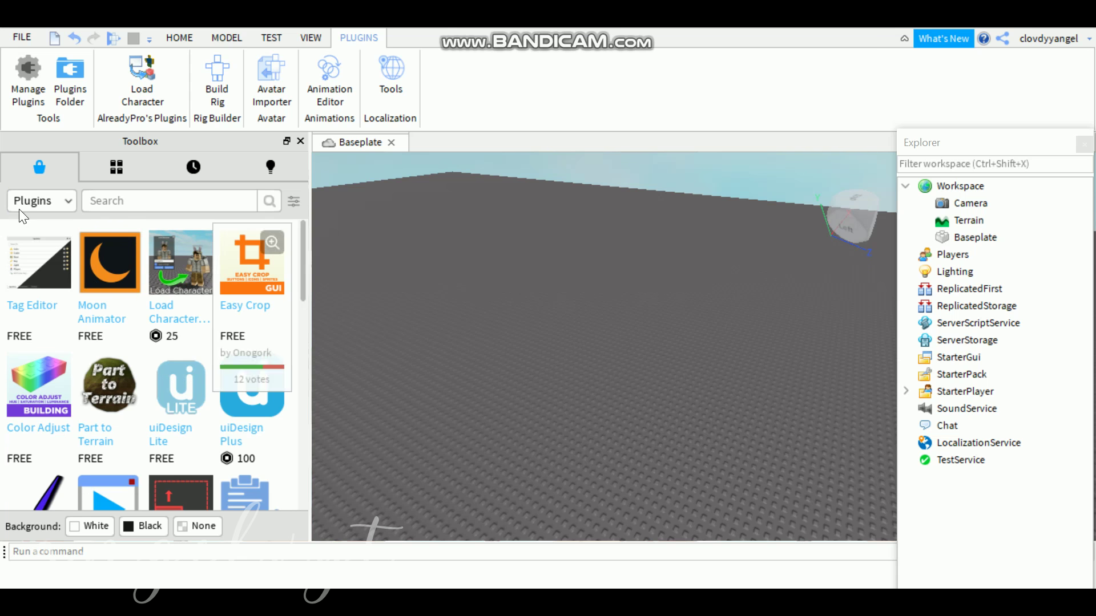
{"action": "scroll", "coordinate": [303, 337], "scroll_direction": "down", "scroll_amount": 3}
{"action": "left_click_drag", "start_coordinate": [303, 338], "coordinate": [296, 253]}
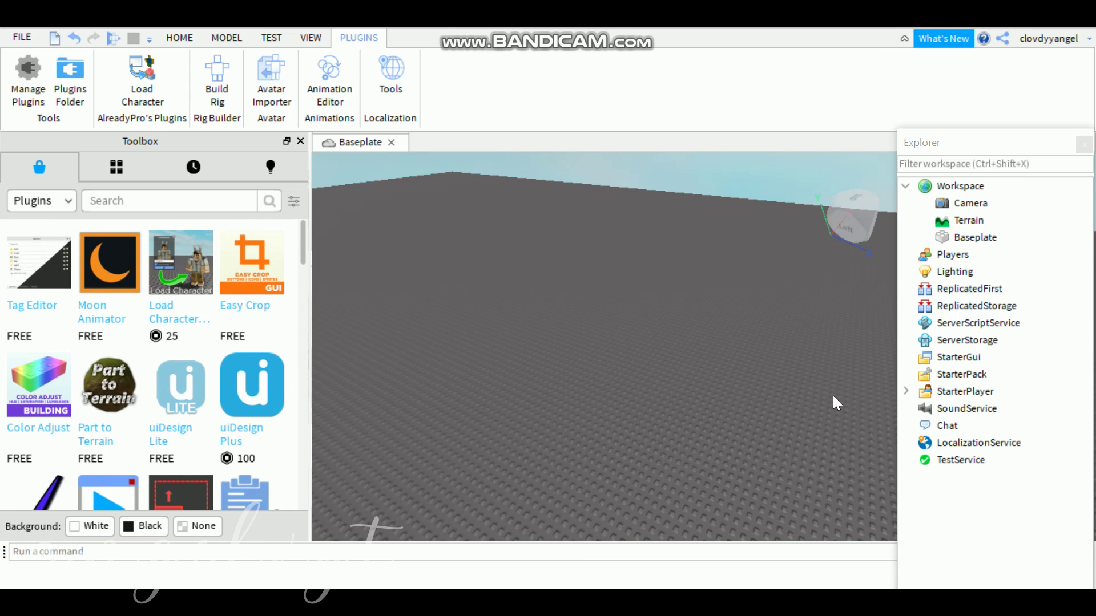
{"action": "right_click_drag", "start_coordinate": [546, 373], "coordinate": [426, 405]}
- Search the Toolbox plugins for Load Character Lite and examine the first matching plugin
{"action": "mouse_move", "coordinate": [181, 278]}
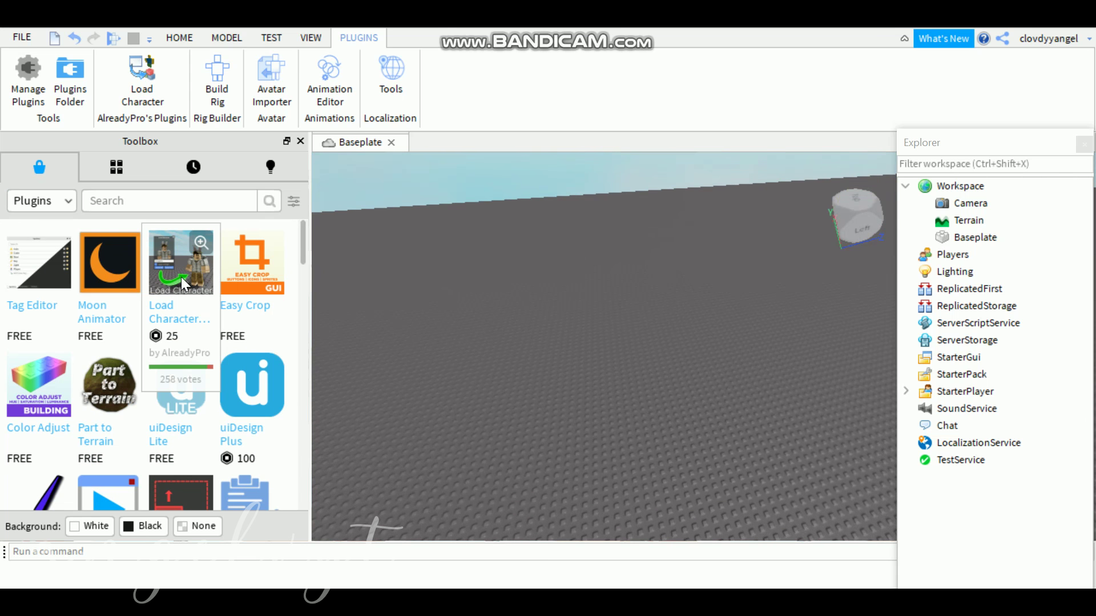
{"action": "left_click", "coordinate": [184, 201]}
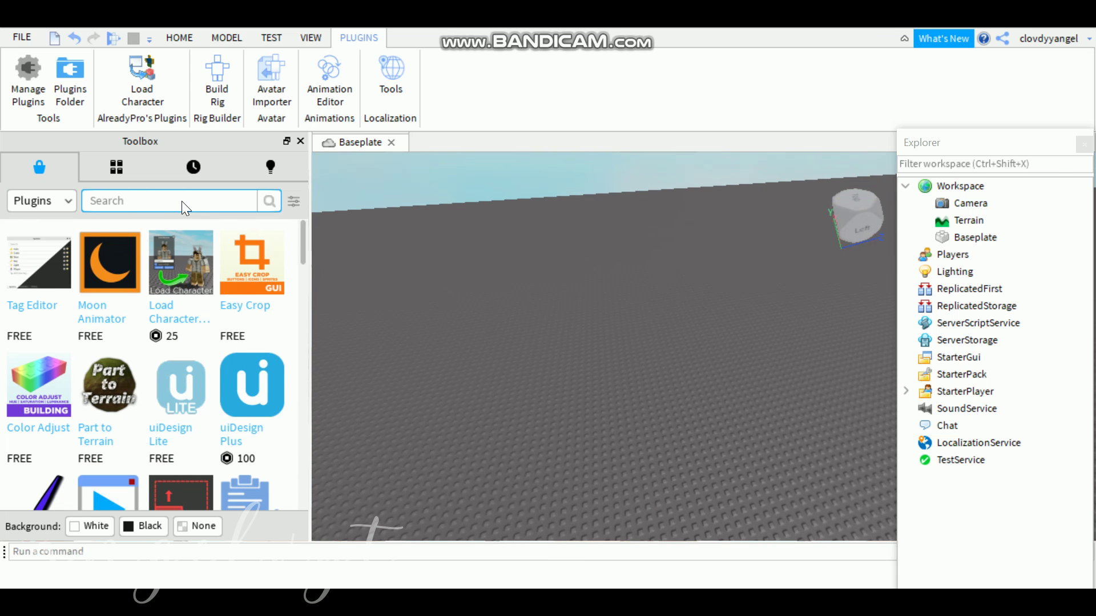
{"action": "type", "text": "Load Character Lite"}
{"action": "key", "text": "Return"}
{"action": "right_click_drag", "start_coordinate": [406, 371], "coordinate": [489, 342]}
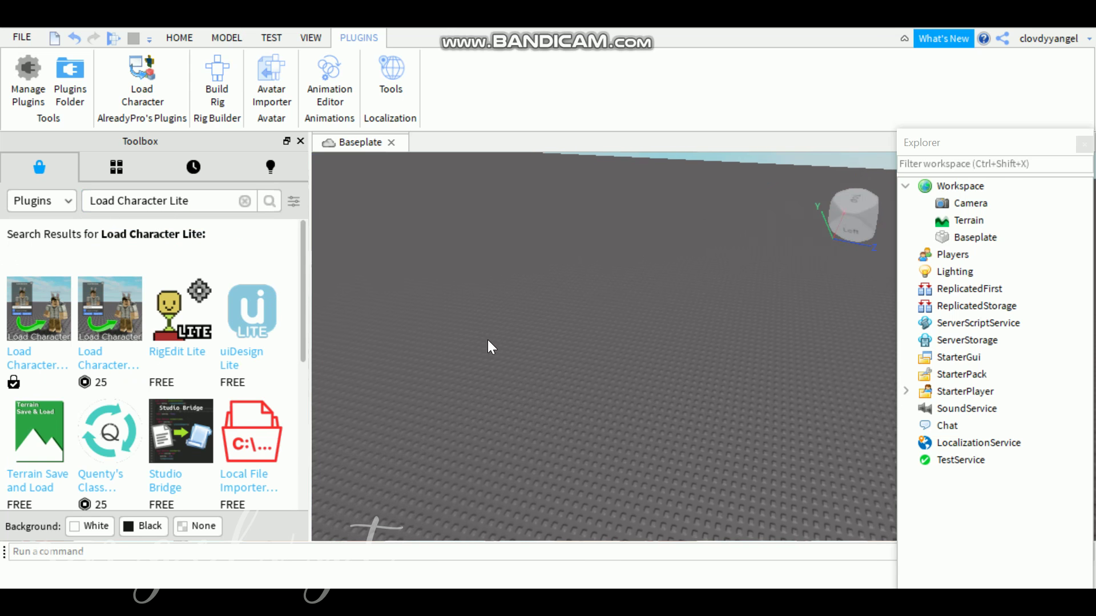
{"action": "mouse_move", "coordinate": [34, 325]}
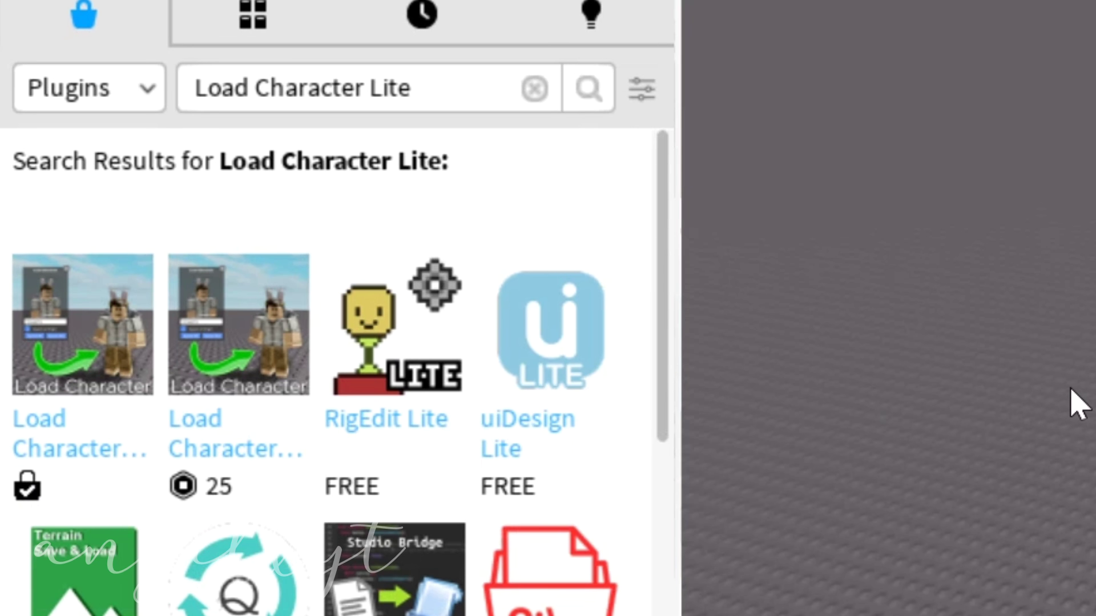
{"action": "mouse_move", "coordinate": [151, 299]}
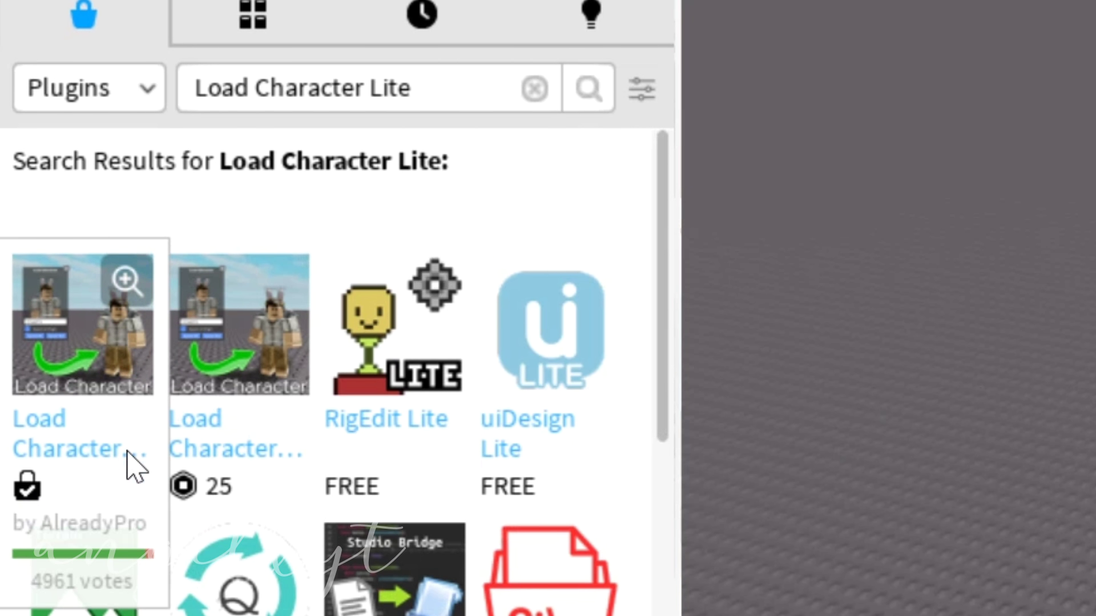
{"action": "left_click", "coordinate": [70, 367]}
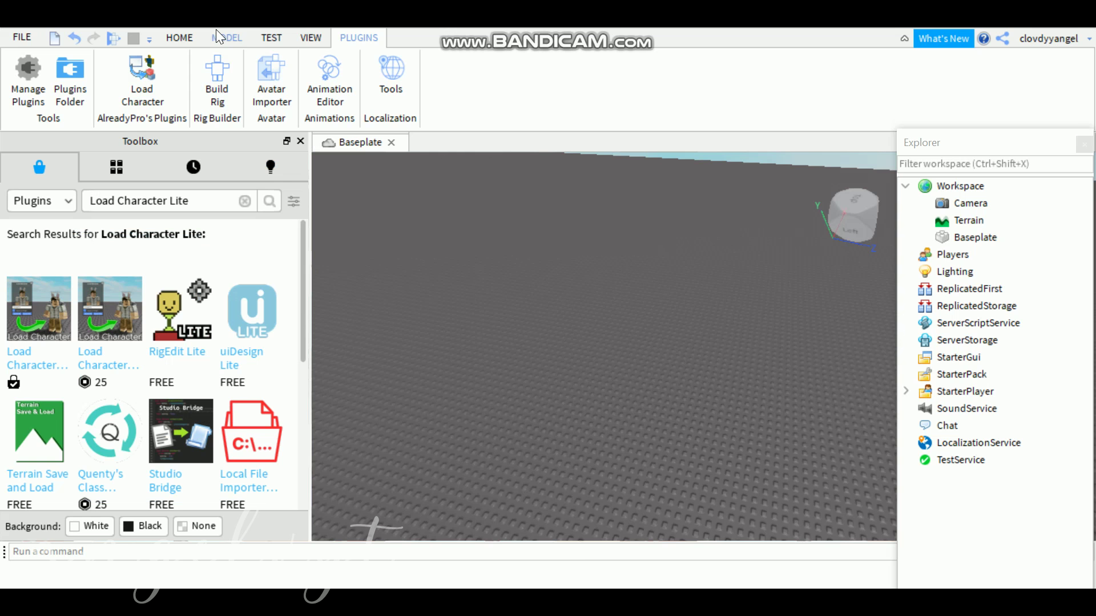
- Start the Load Character plugin, enter the account's username, spawn the avatar as R6 and frame it in the viewport
{"action": "left_click", "coordinate": [142, 80]}
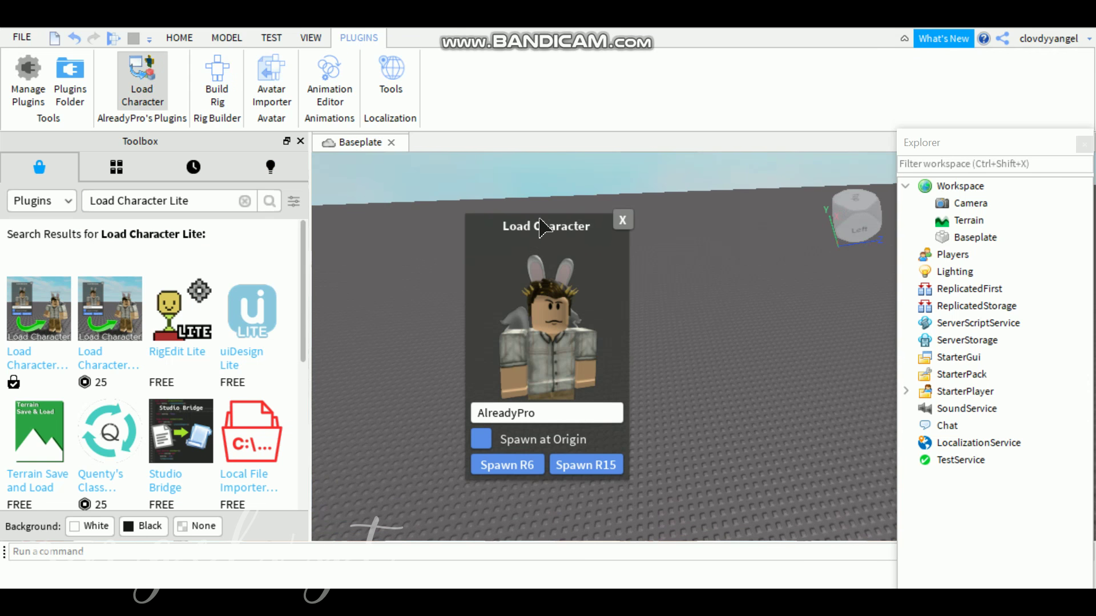
{"action": "double_click", "coordinate": [572, 422]}
{"action": "key", "text": "BackSpace"}
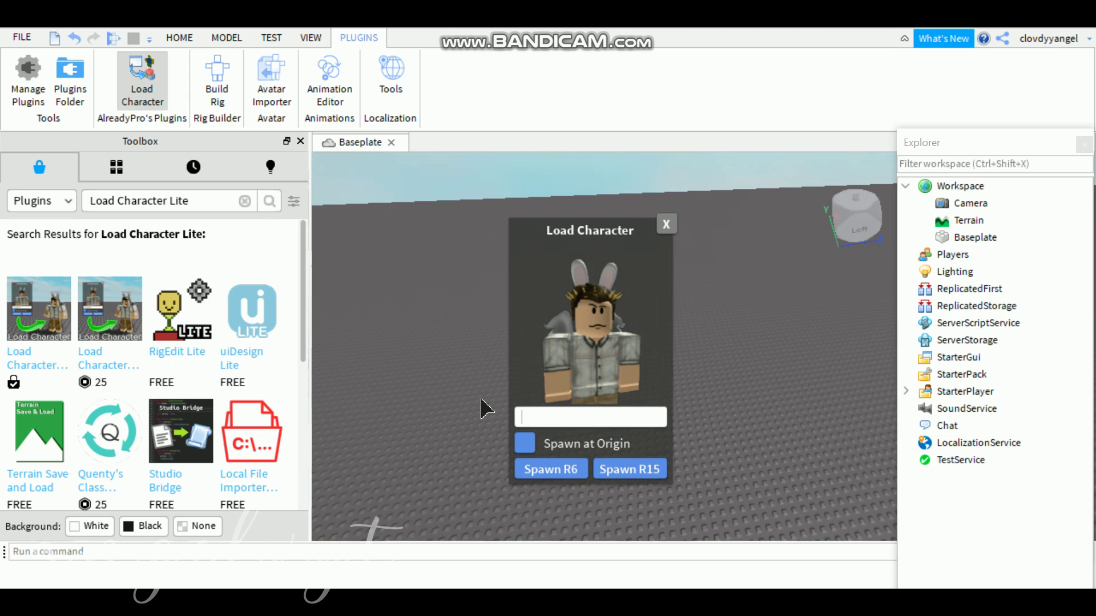
{"action": "type", "text": "clo"}
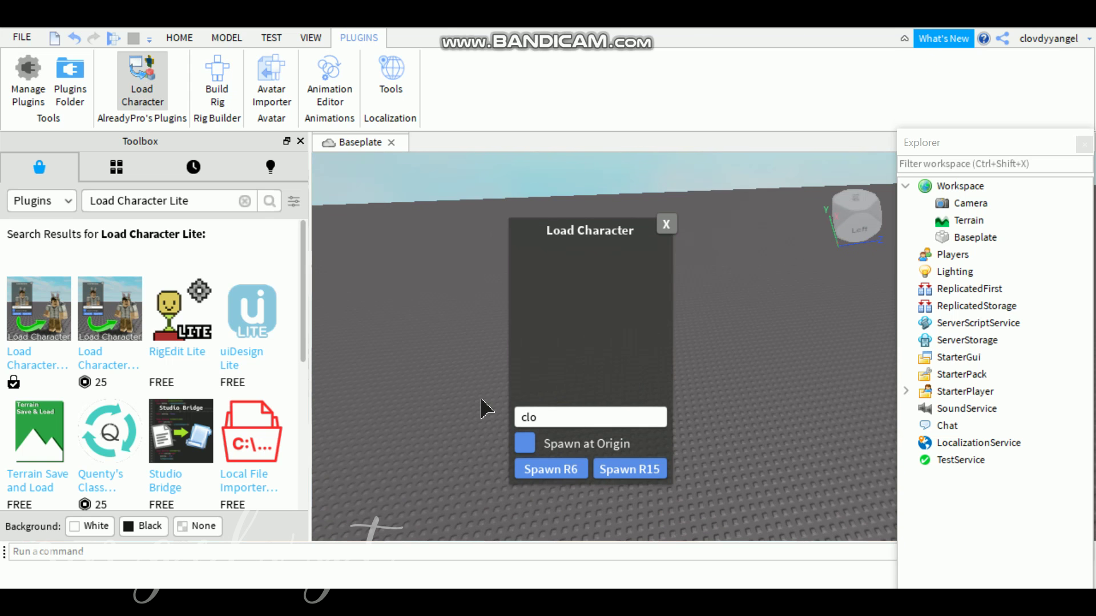
{"action": "type", "text": "vdyyangel"}
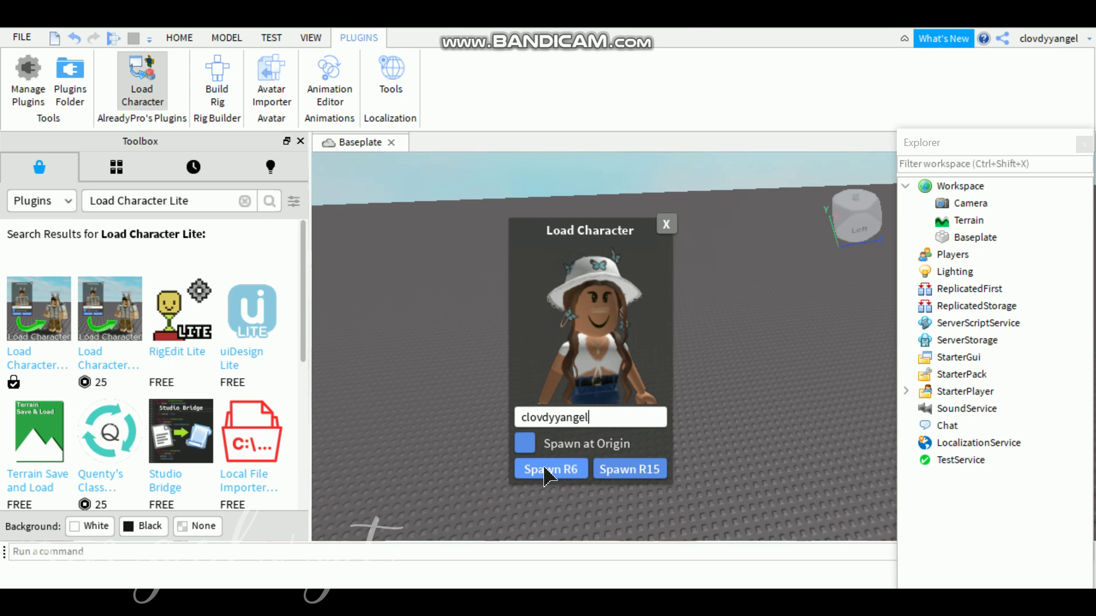
{"action": "left_click", "coordinate": [558, 474]}
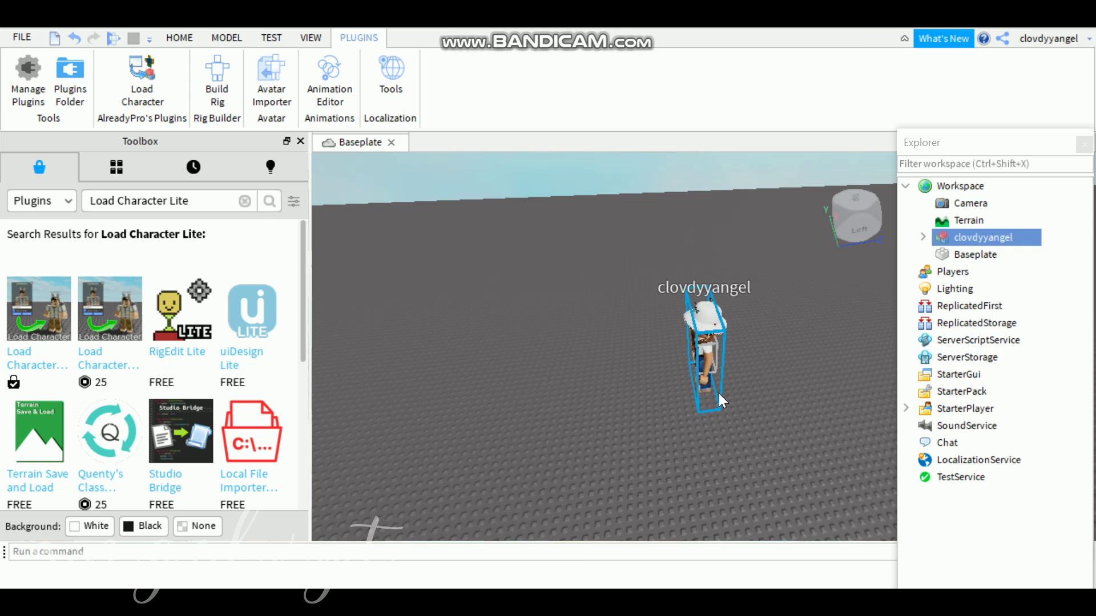
{"action": "key", "text": "f"}
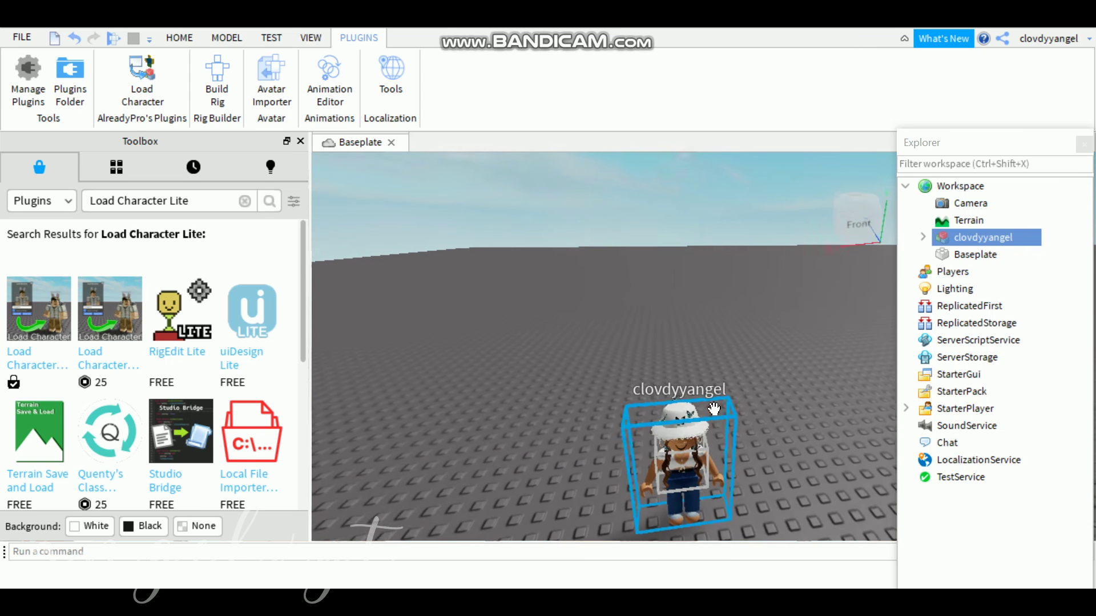
{"action": "scroll", "coordinate": [714, 409], "scroll_direction": "down", "scroll_amount": 2}
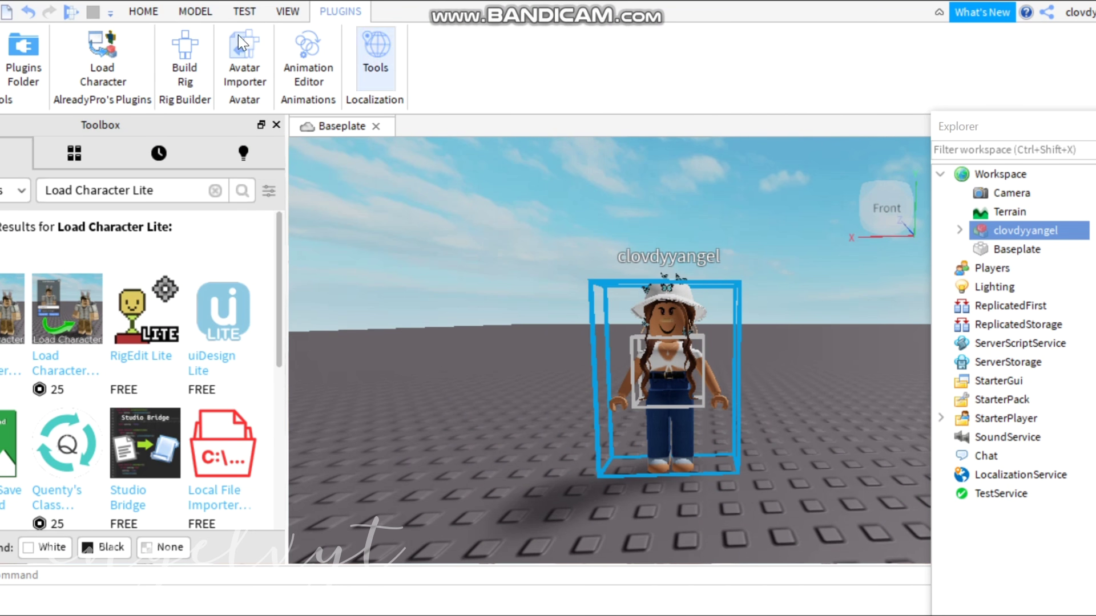
- Locate the option that shows or hides the Explorer window
{"action": "left_click", "coordinate": [195, 11]}
{"action": "left_click", "coordinate": [245, 11]}
{"action": "left_click", "coordinate": [288, 11]}
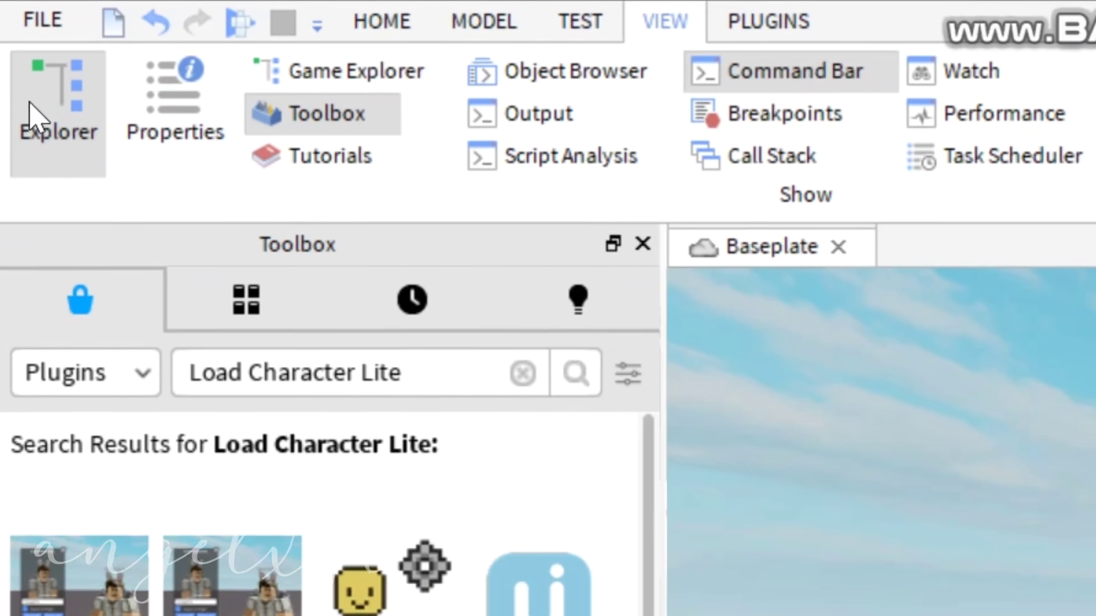
{"action": "left_click", "coordinate": [61, 110]}
- Export the spawned character from the Workspace as an Object Model (*.obj) file named tutorial 2
{"action": "left_click", "coordinate": [979, 237]}
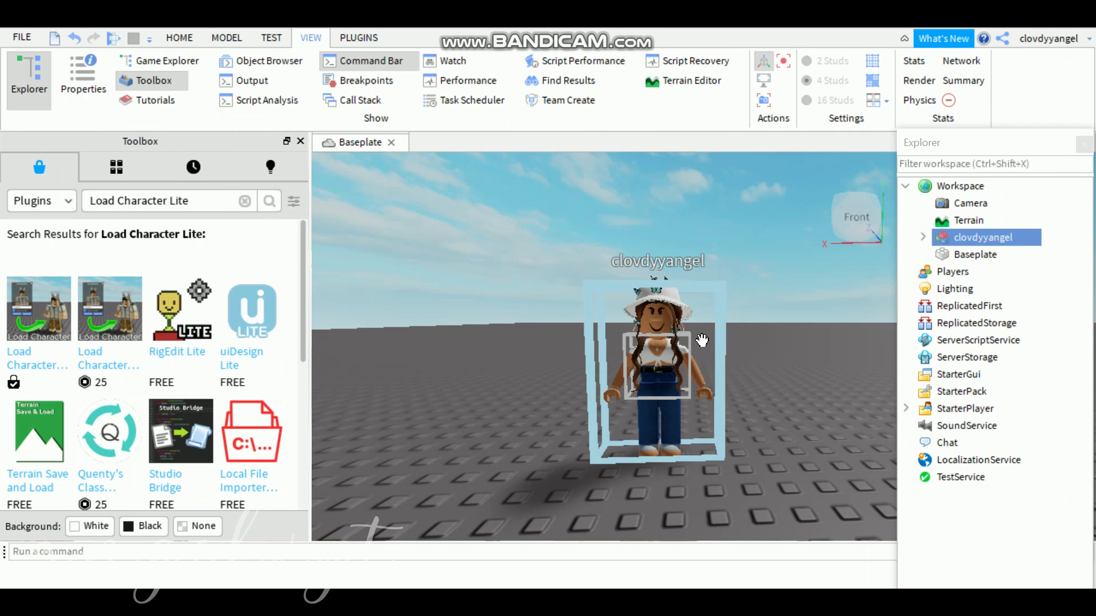
{"action": "right_click_drag", "start_coordinate": [807, 382], "coordinate": [822, 279]}
{"action": "left_click", "coordinate": [874, 325]}
{"action": "left_click", "coordinate": [970, 237]}
{"action": "right_click", "coordinate": [969, 237]}
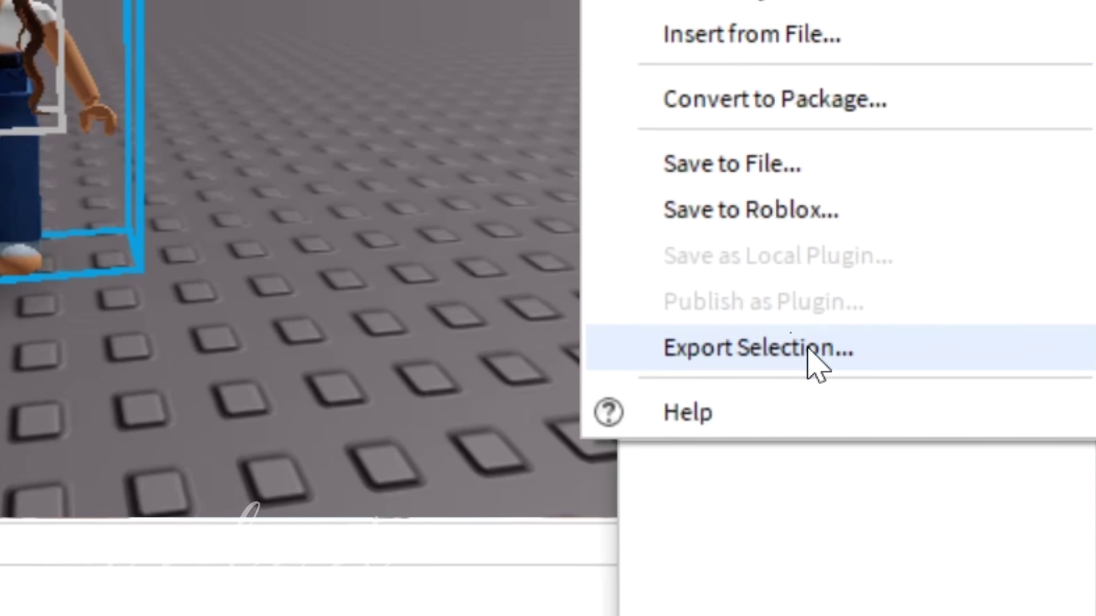
{"action": "left_click", "coordinate": [935, 421]}
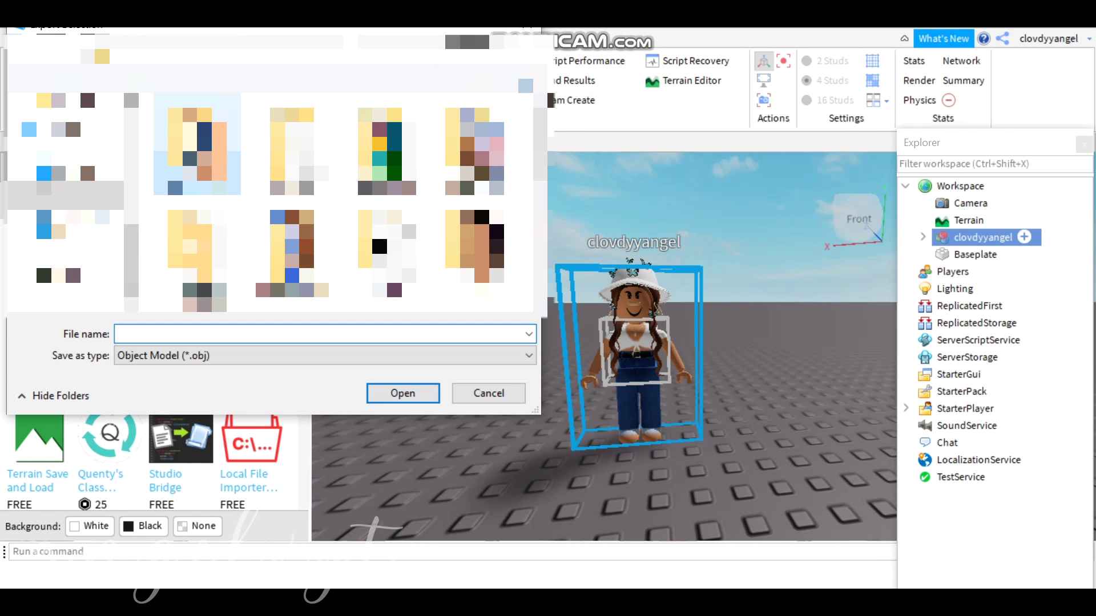
{"action": "left_click", "coordinate": [252, 335]}
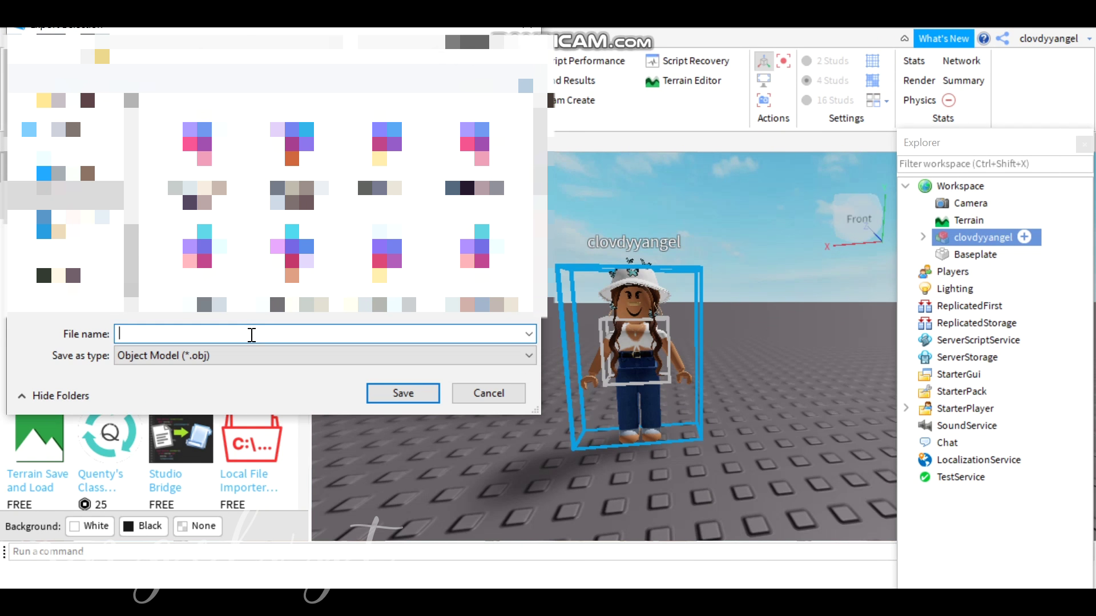
{"action": "type", "text": "tu"}
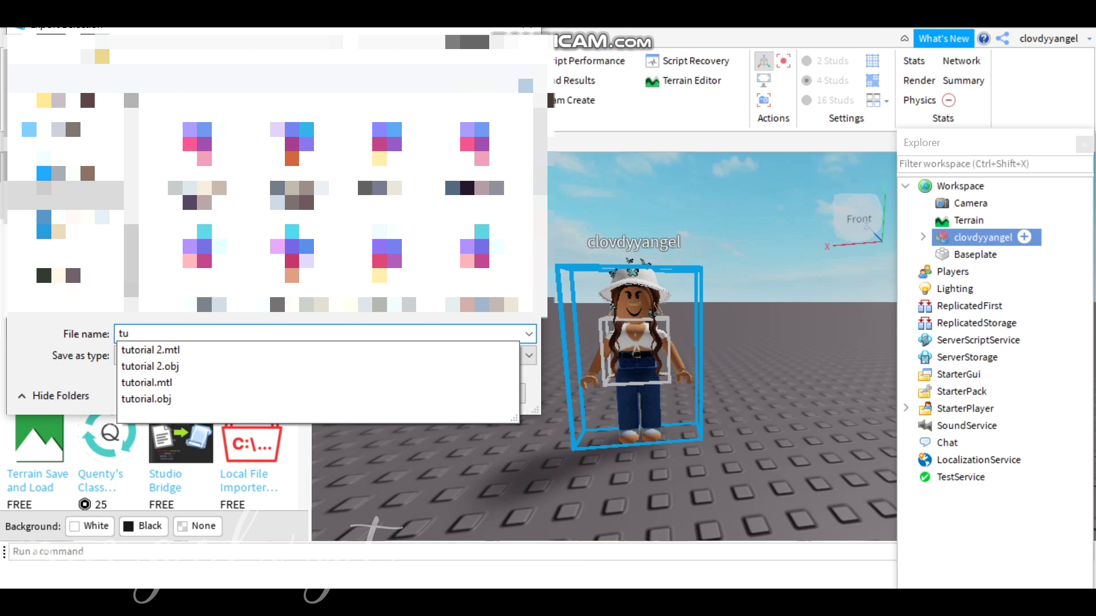
{"action": "type", "text": "torial 2"}
{"action": "key", "text": "Return"}
{"action": "right_click_drag", "start_coordinate": [744, 380], "coordinate": [743, 380]}
{"action": "scroll", "coordinate": [743, 380], "scroll_direction": "down", "scroll_amount": 10}
{"action": "scroll", "coordinate": [742, 379], "scroll_direction": "up", "scroll_amount": 10}
{"action": "scroll", "coordinate": [742, 378], "scroll_direction": "down", "scroll_amount": 5}
{"action": "scroll", "coordinate": [743, 380], "scroll_direction": "up", "scroll_amount": 5}
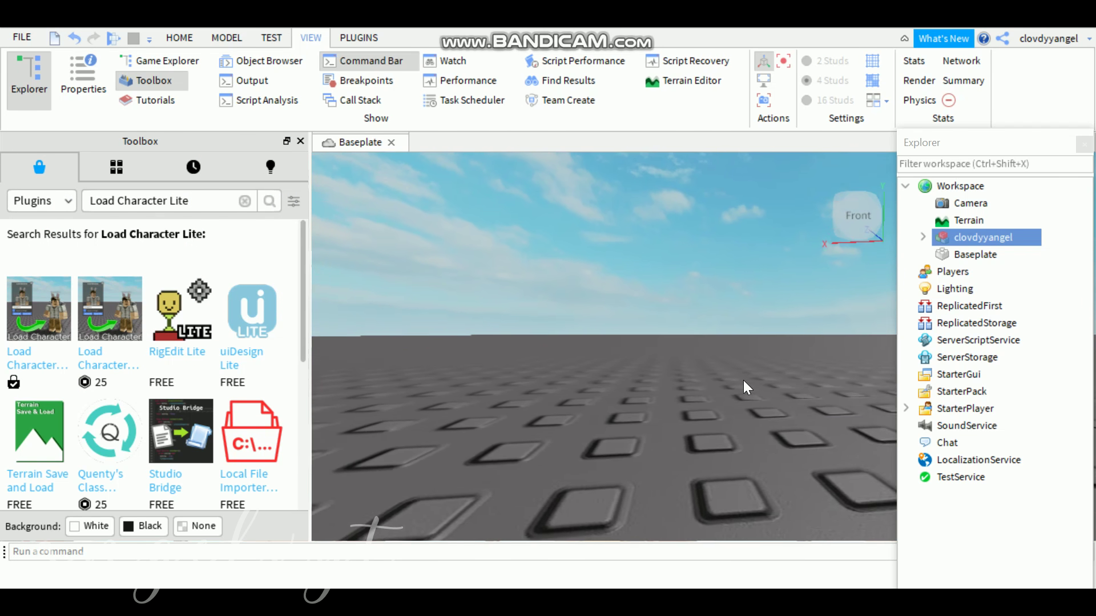
{"action": "scroll", "coordinate": [743, 380], "scroll_direction": "up", "scroll_amount": 5}
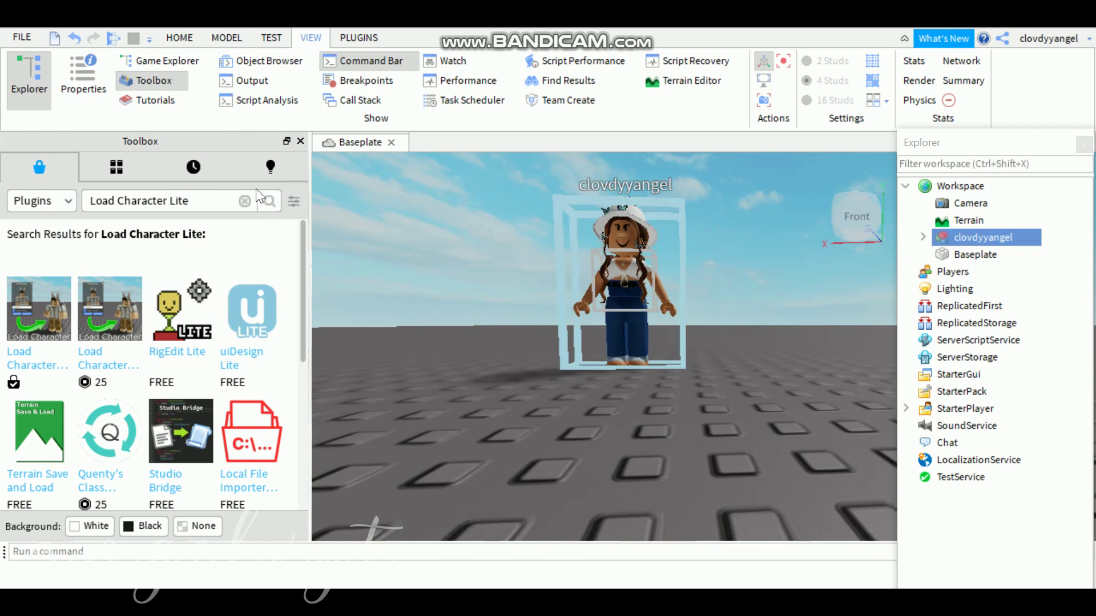
- Switch the Toolbox category to Models and search for rose
{"action": "left_click", "coordinate": [49, 197]}
{"action": "left_click", "coordinate": [57, 215]}
{"action": "left_click", "coordinate": [127, 204]}
{"action": "type", "text": "rose"}
{"action": "key", "text": "Return"}
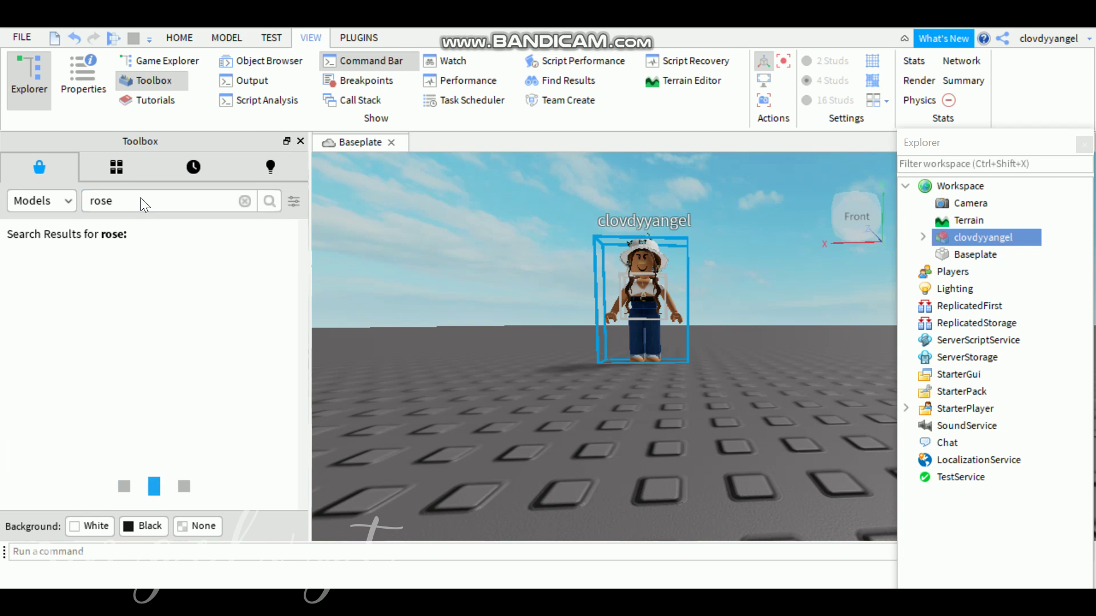
{"action": "scroll", "coordinate": [369, 238], "scroll_direction": "down", "scroll_amount": 2}
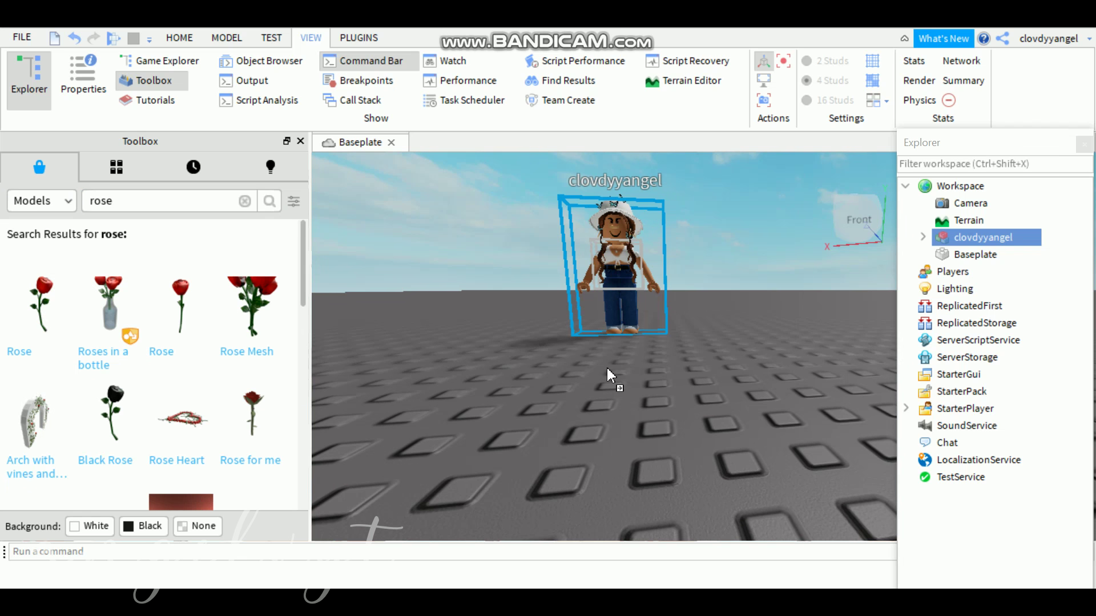
- Insert a rose model beside the character and delete it again
{"action": "left_click_drag", "start_coordinate": [607, 369], "coordinate": [608, 370]}
{"action": "left_click", "coordinate": [709, 392]}
{"action": "scroll", "coordinate": [710, 392], "scroll_direction": "down", "scroll_amount": 2}
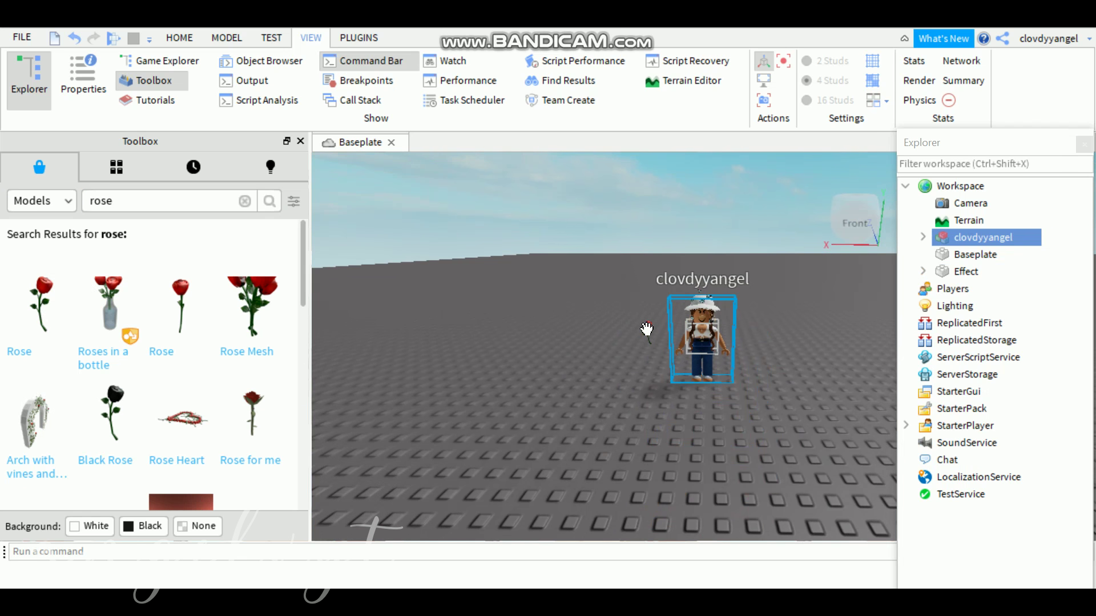
{"action": "left_click", "coordinate": [647, 331]}
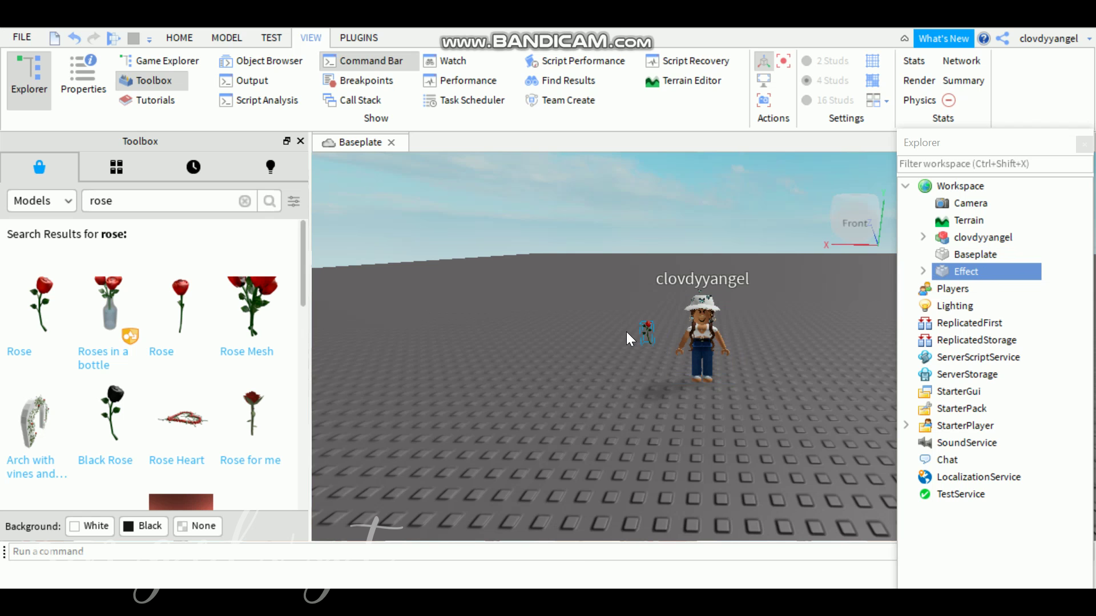
{"action": "key", "text": "Delete"}
{"action": "right_click_drag", "start_coordinate": [625, 331], "coordinate": [629, 319]}
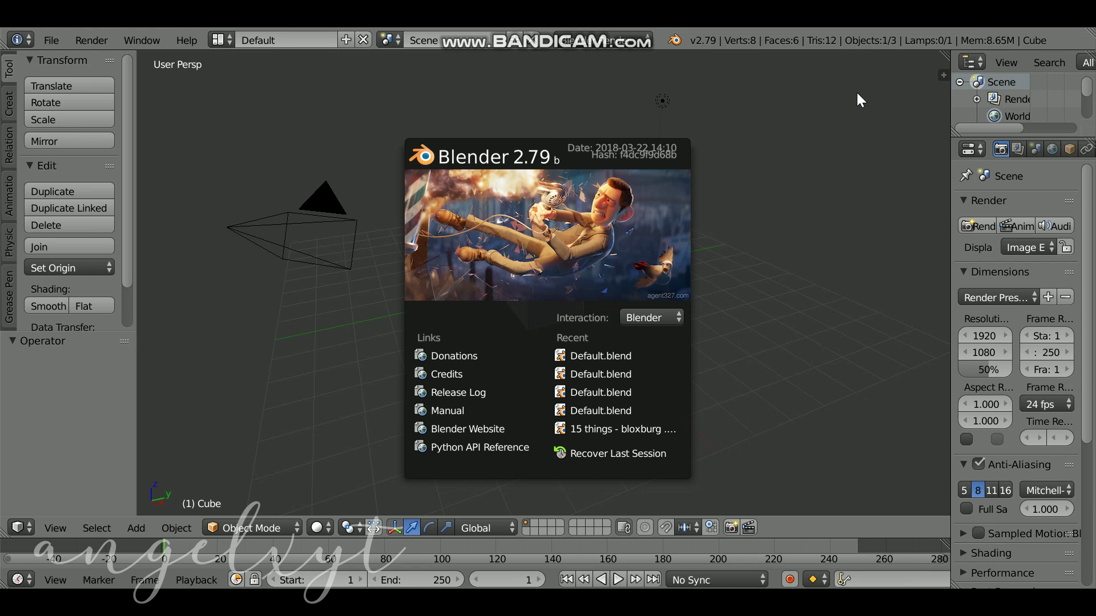
- Switch to Blender, dismiss the splash screen and delete the default cube from the scene
{"action": "left_click", "coordinate": [739, 227]}
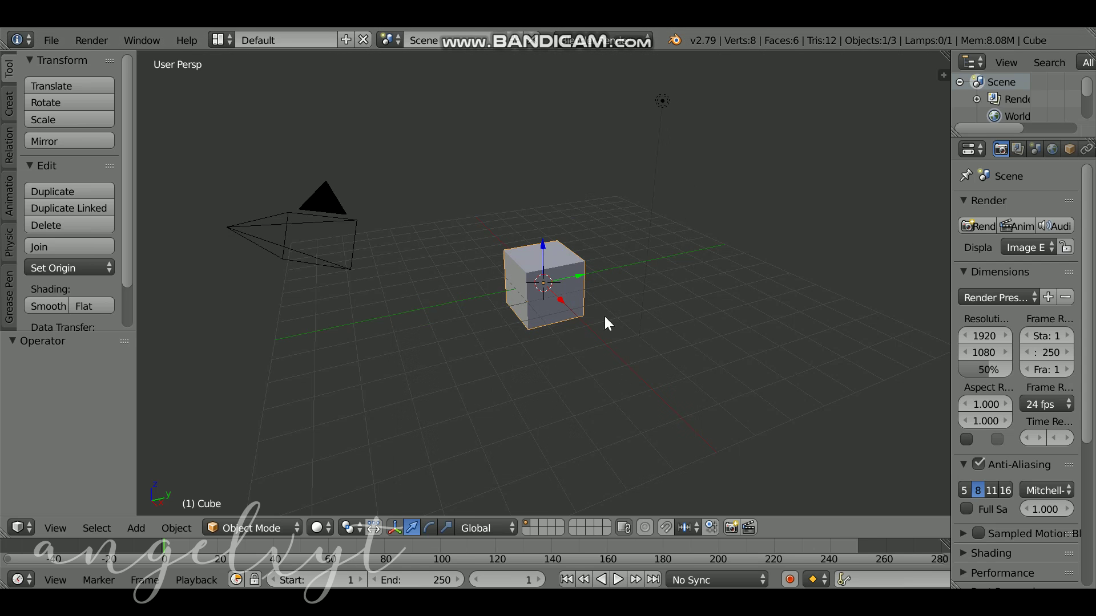
{"action": "key", "text": "x"}
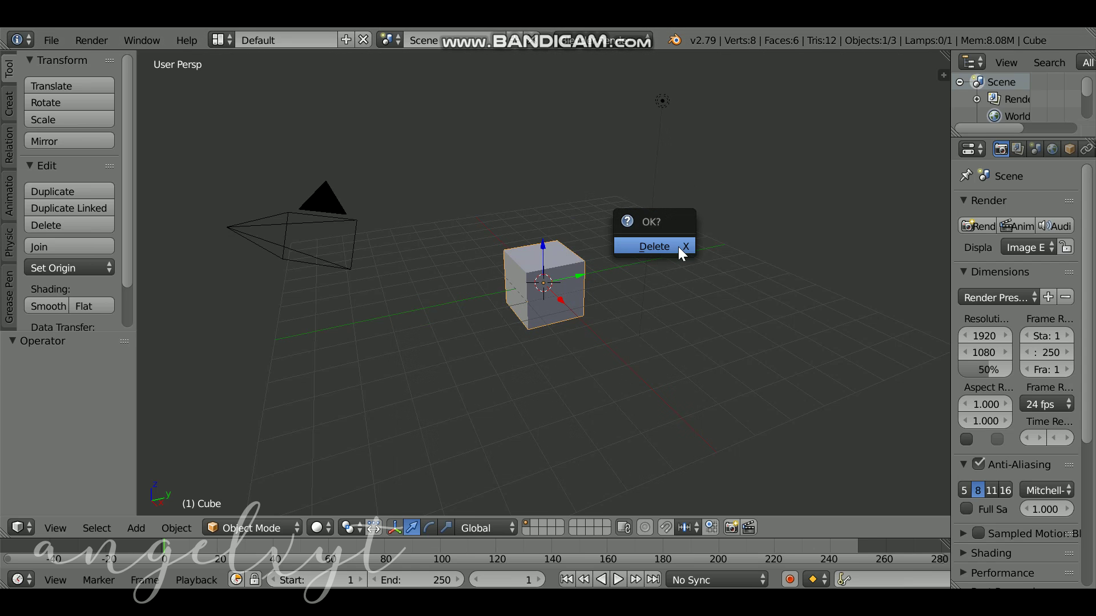
{"action": "left_click", "coordinate": [682, 253]}
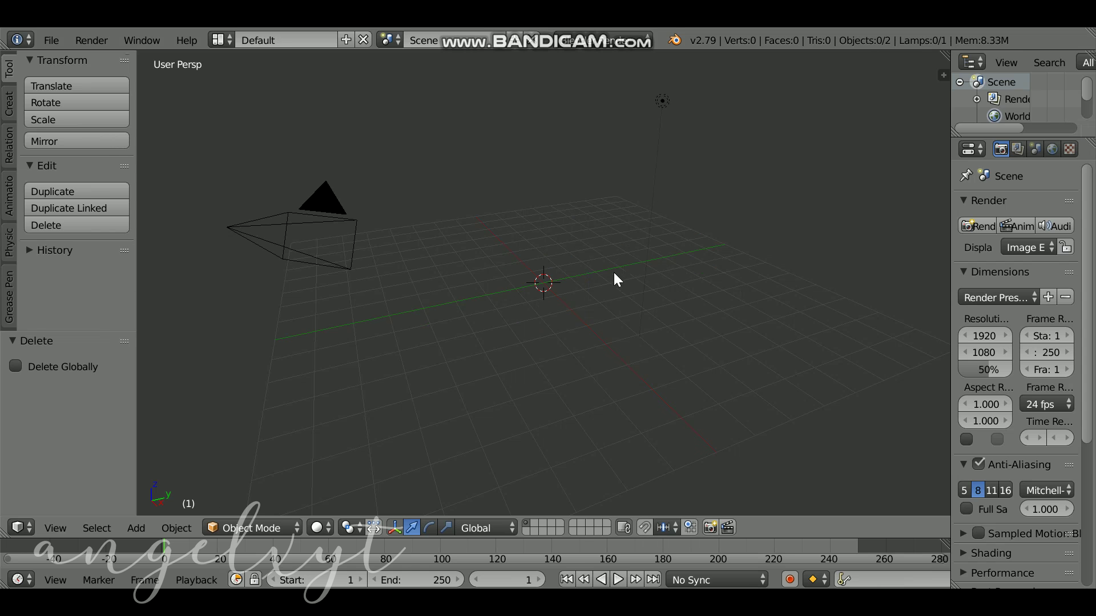
{"action": "middle_click_drag", "start_coordinate": [614, 273], "coordinate": [326, 147]}
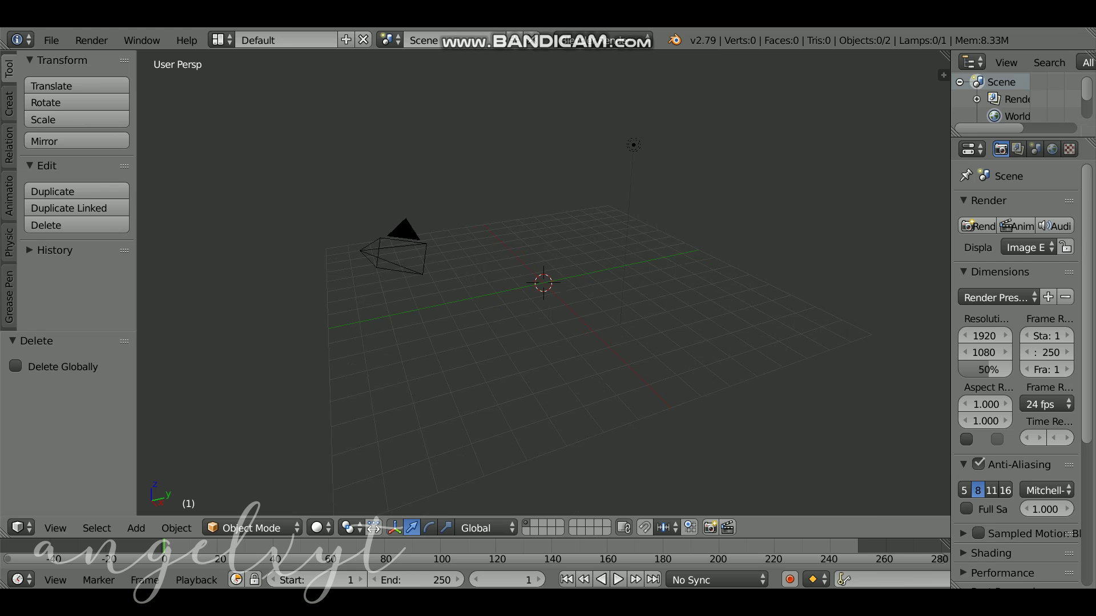
- Look around the empty scene with walk navigation and move the viewpoint closer to the grid
{"action": "key", "text": "shift+f"}
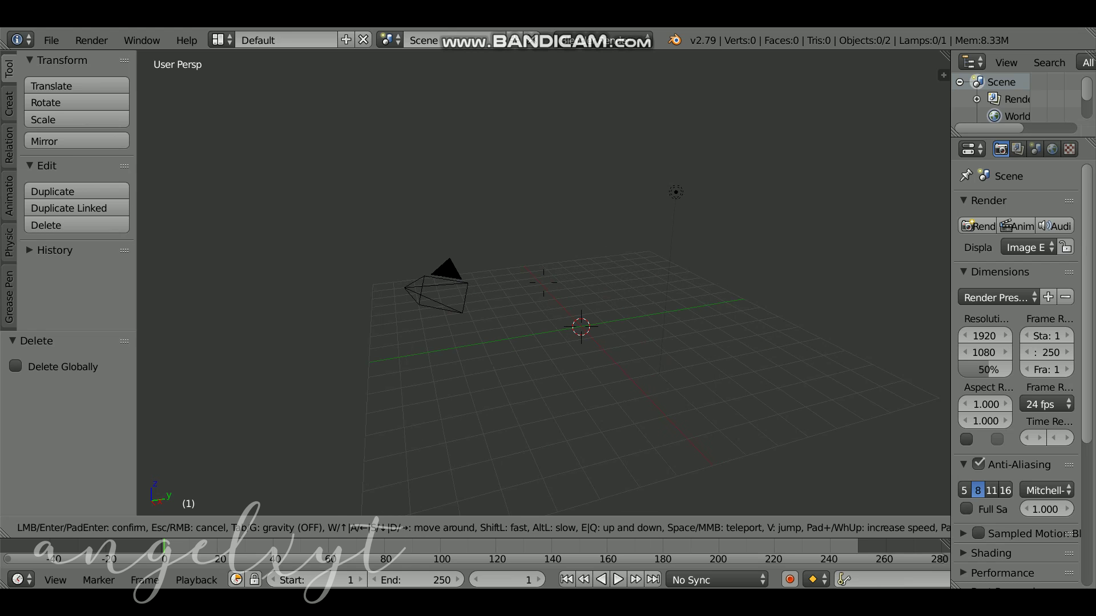
{"action": "left_click", "coordinate": [543, 288]}
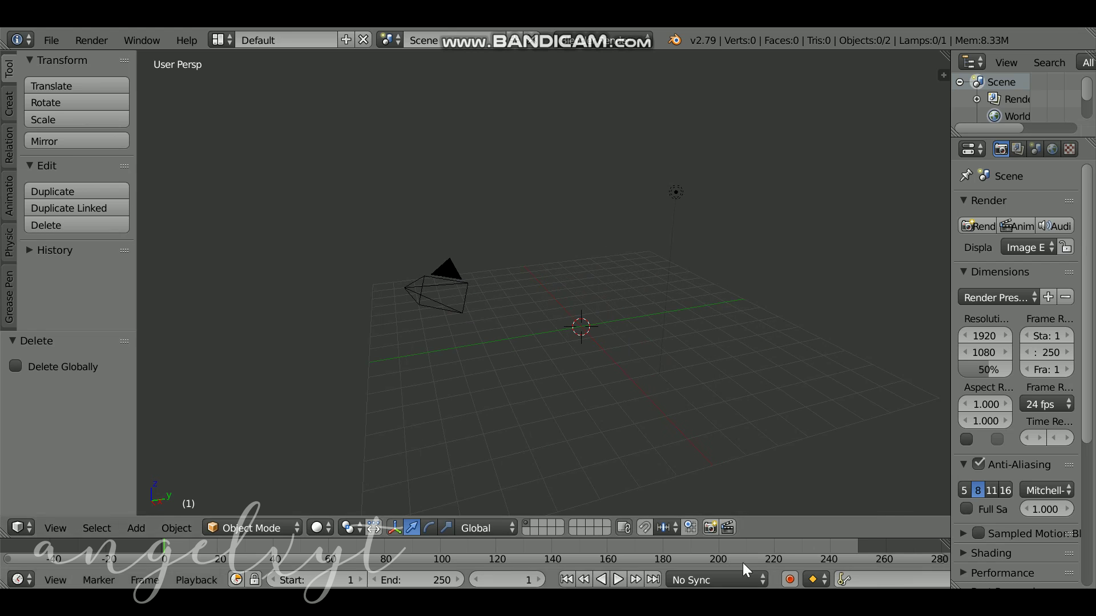
{"action": "key", "text": "shift+f"}
{"action": "key", "text": "w"}
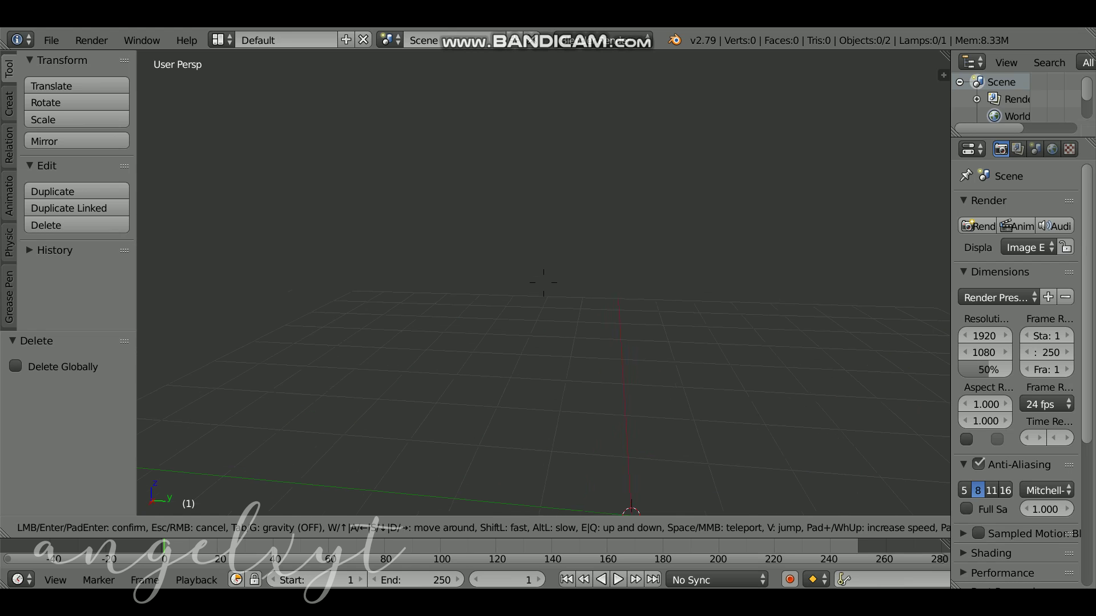
{"action": "key", "text": "w"}
{"action": "left_click", "coordinate": [544, 286]}
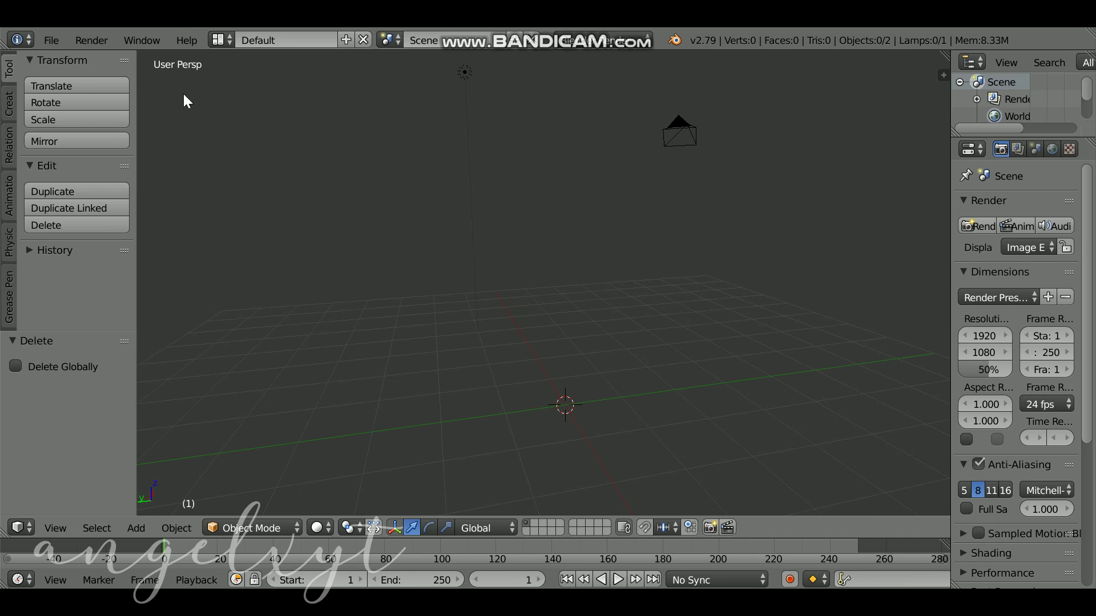
- Import the exported character's OBJ file into the scene as a Wavefront (.obj) model
{"action": "left_click", "coordinate": [51, 41]}
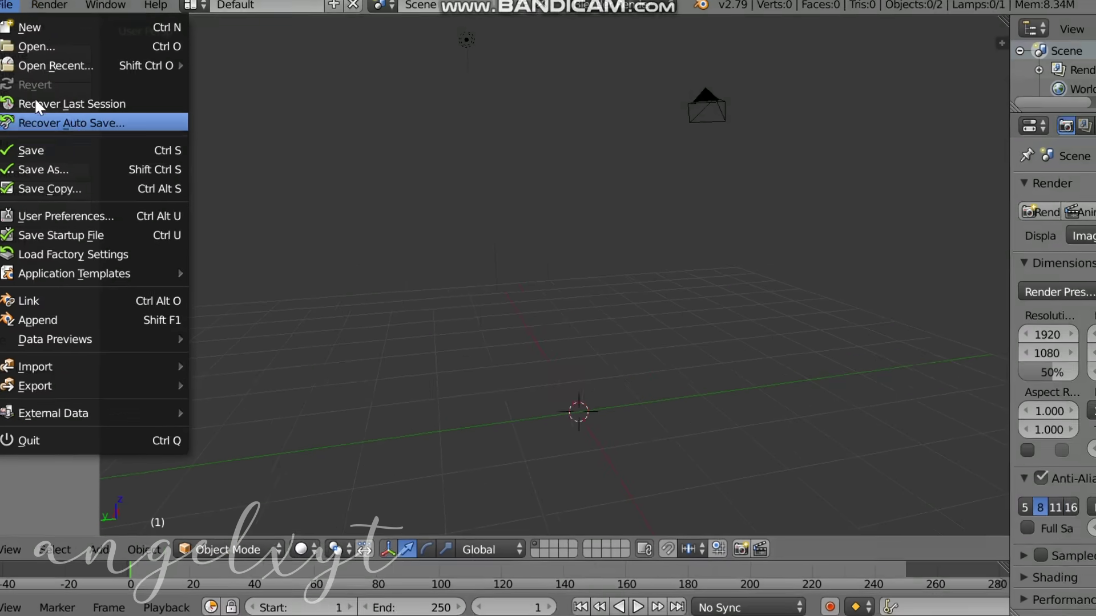
{"action": "mouse_move", "coordinate": [89, 324]}
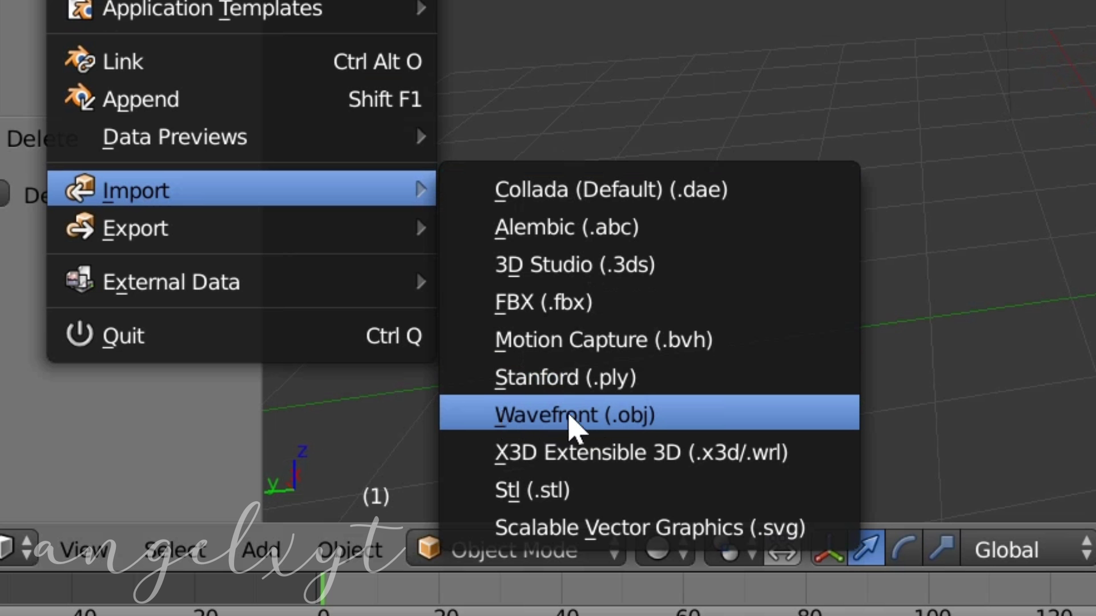
{"action": "left_click", "coordinate": [635, 419]}
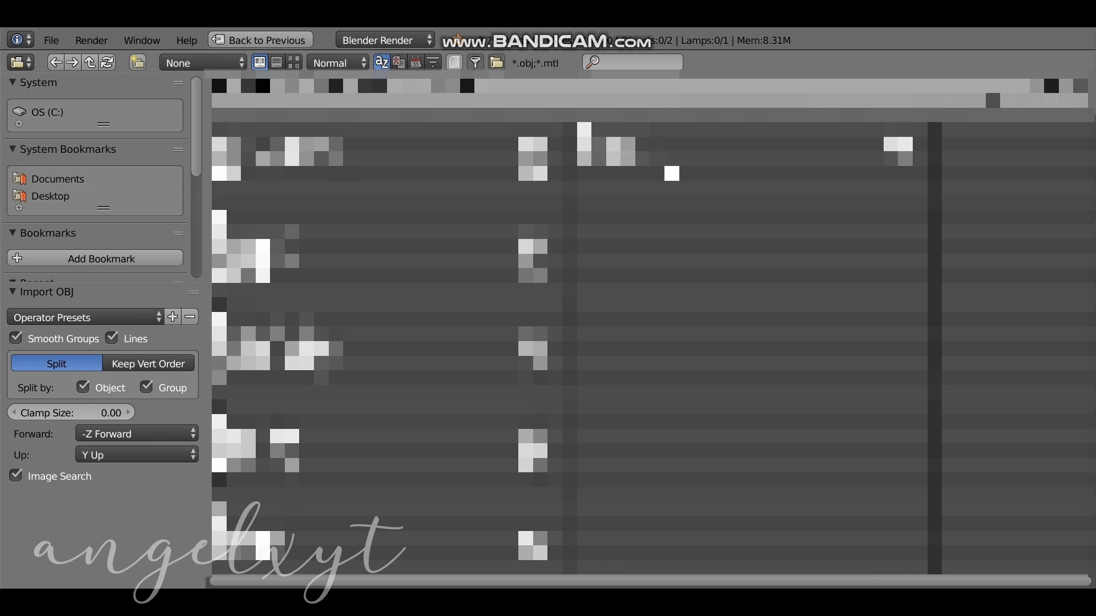
{"action": "left_click", "coordinate": [628, 159]}
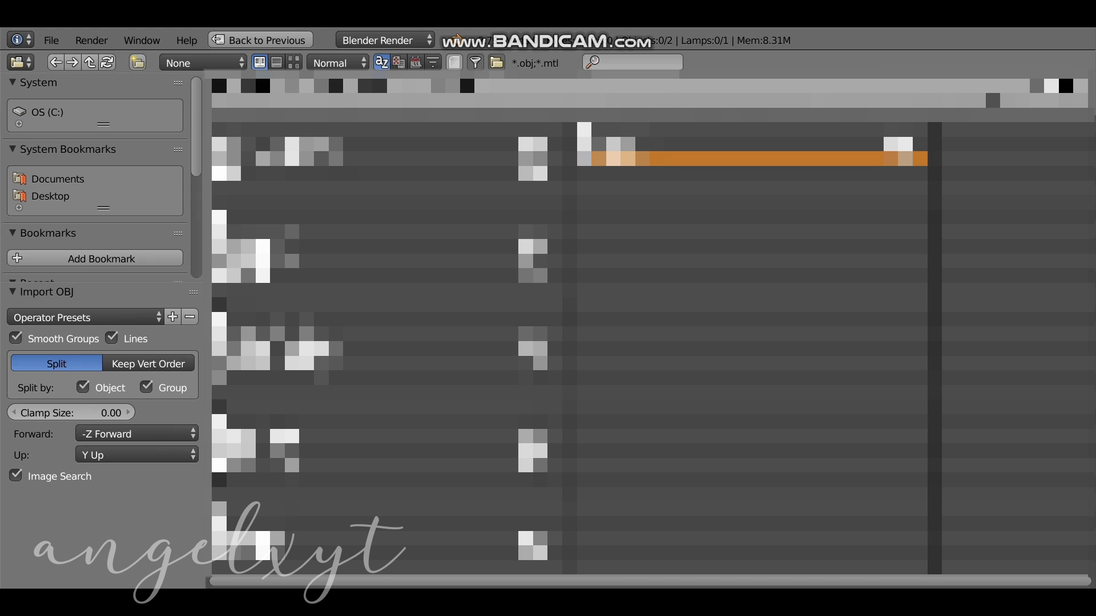
{"action": "left_click", "coordinate": [1061, 86]}
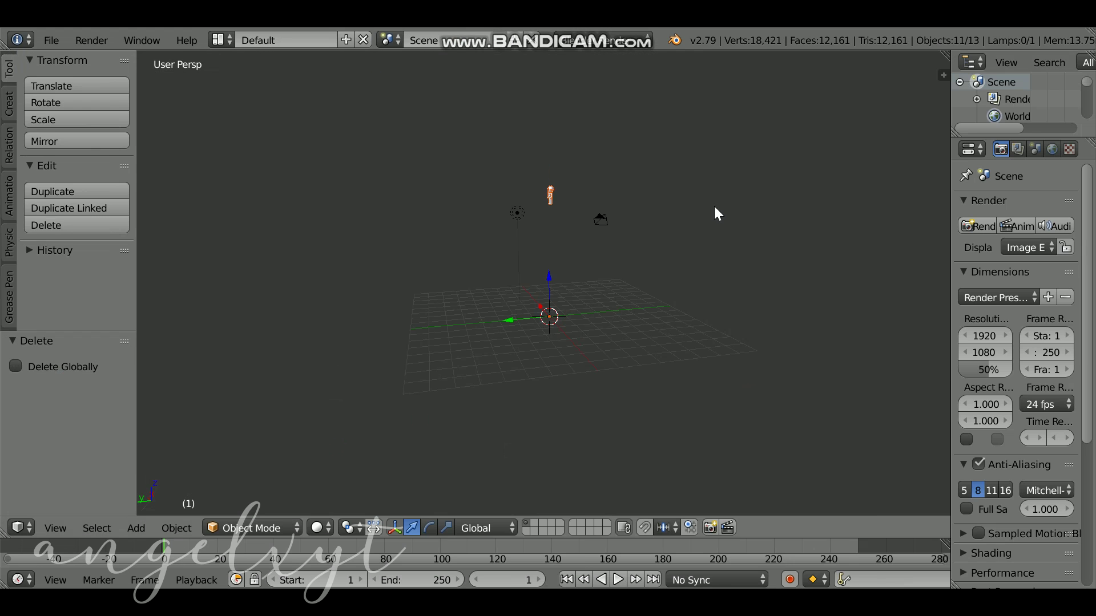
- Move the imported character along the global X axis by about -30.2 units
{"action": "scroll", "coordinate": [551, 200], "scroll_direction": "up", "scroll_amount": 4}
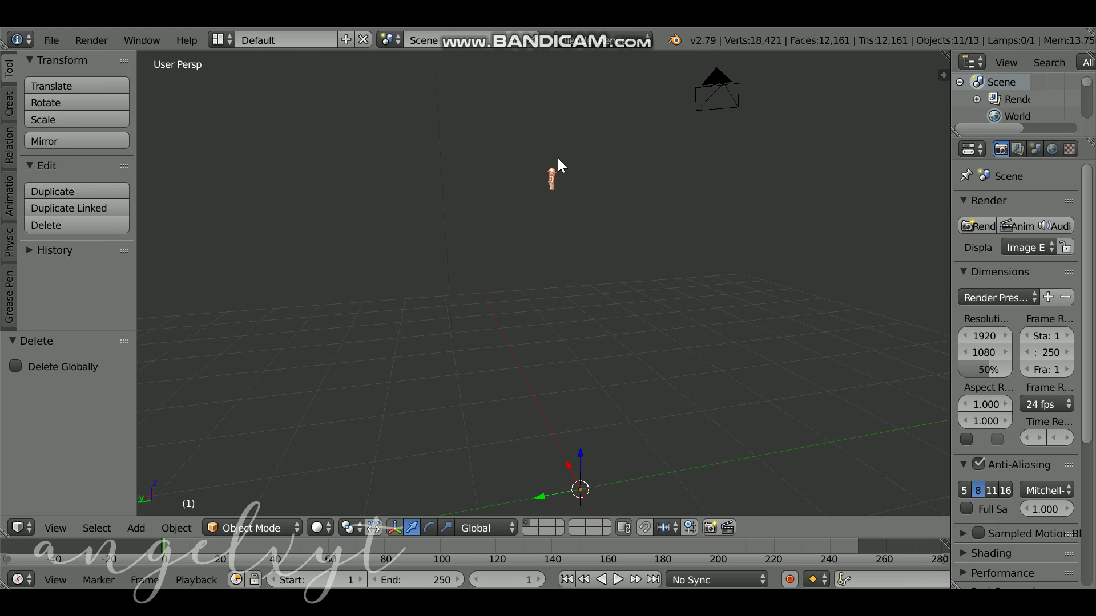
{"action": "scroll", "coordinate": [549, 298], "scroll_direction": "down", "scroll_amount": 5}
{"action": "key", "text": "g"}
{"action": "key", "text": "y"}
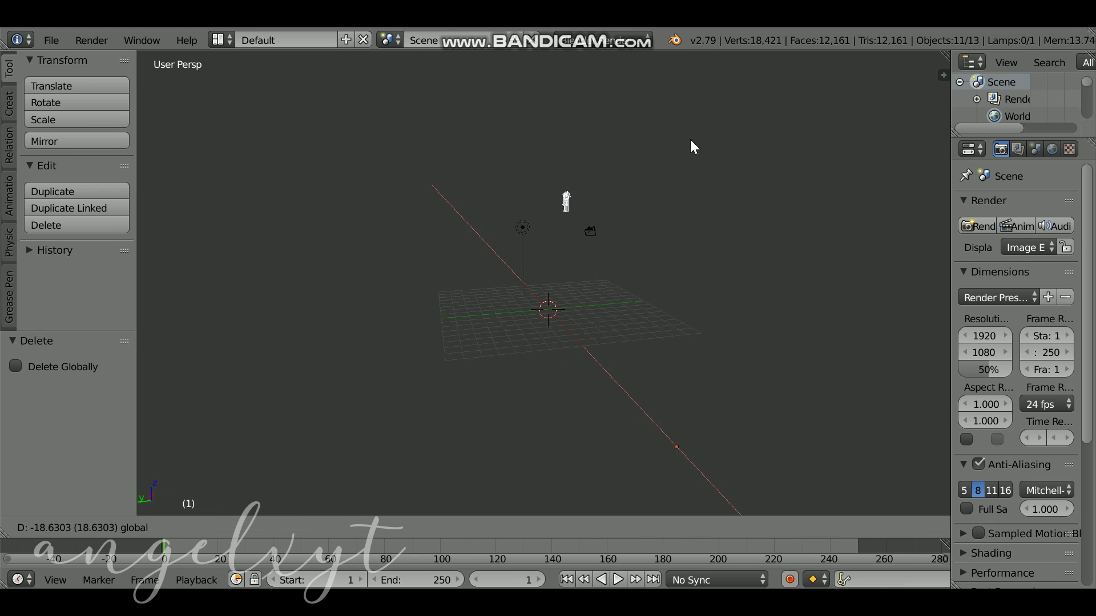
{"action": "left_click", "coordinate": [919, 251]}
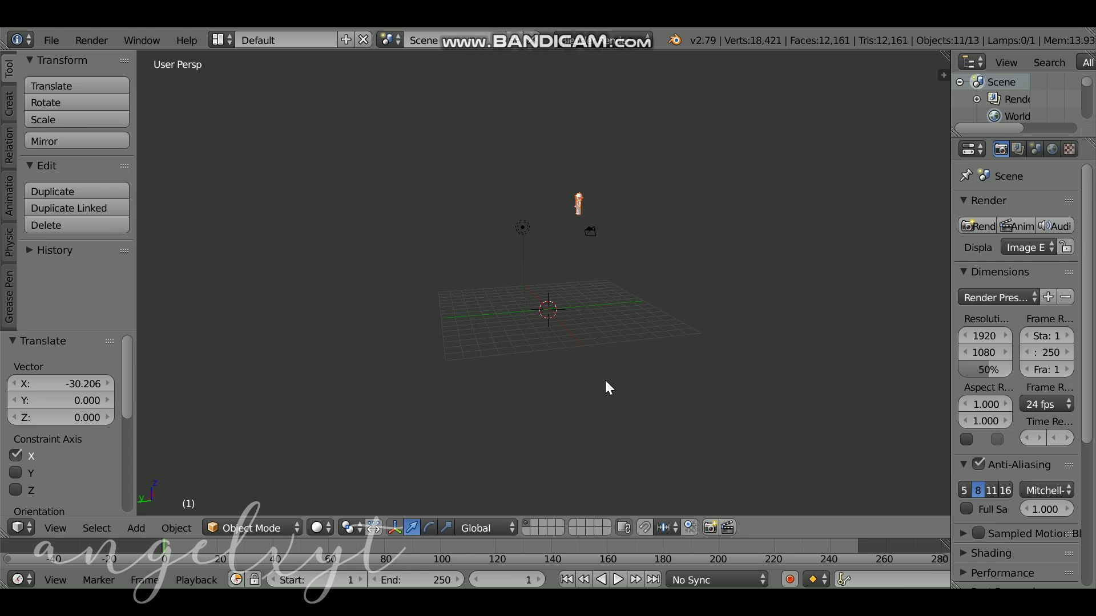
- Move the character along the global Y axis by about 27 units, bringing it over the grid
{"action": "key", "text": "shift+f"}
{"action": "key", "text": "s"}
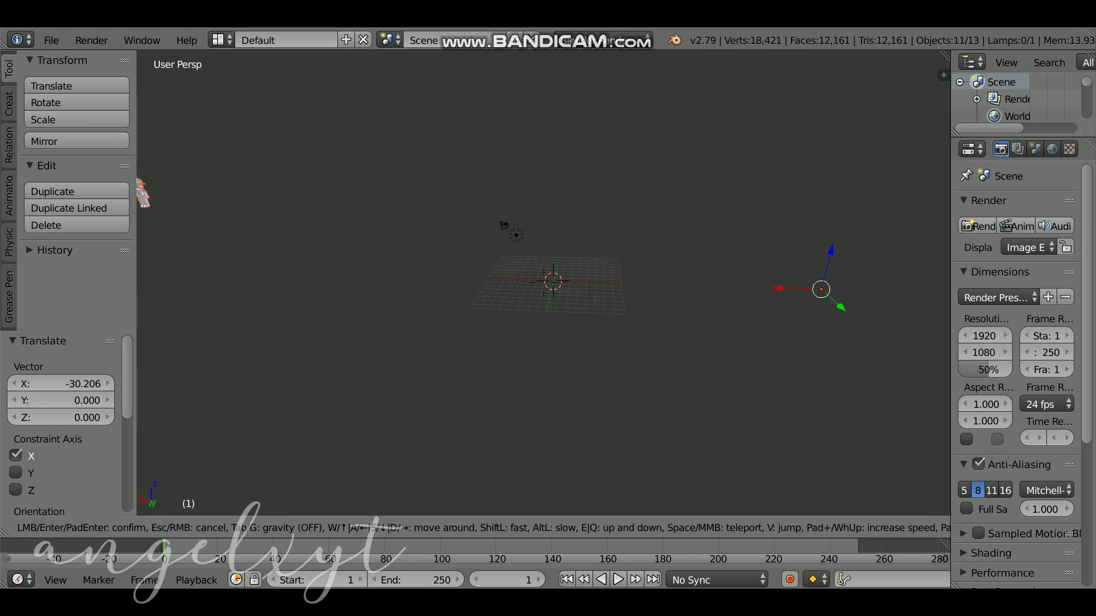
{"action": "left_click", "coordinate": [541, 283]}
{"action": "left_click_drag", "start_coordinate": [768, 284], "coordinate": [668, 299]}
{"action": "scroll", "coordinate": [673, 308], "scroll_direction": "down", "scroll_amount": 5}
{"action": "mouse_move", "coordinate": [743, 307]}
{"action": "left_mouse_down"}
{"action": "mouse_move", "coordinate": [752, 304]}
{"action": "mouse_move", "coordinate": [745, 323]}
{"action": "left_mouse_up"}
{"action": "scroll", "coordinate": [745, 324], "scroll_direction": "up", "scroll_amount": 4}
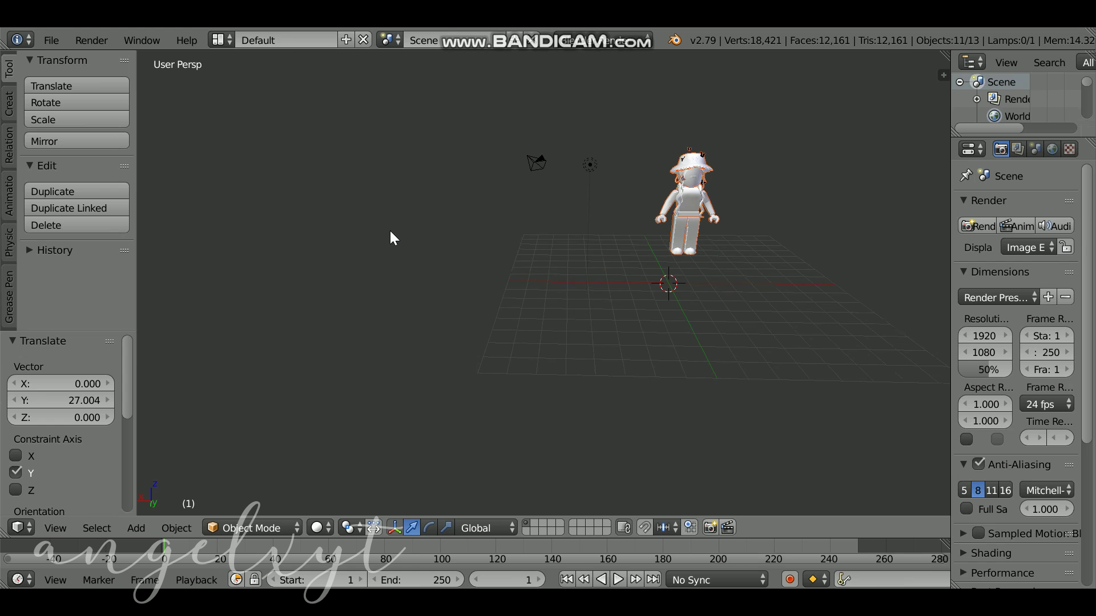
- Frame the character up close from the front and set the viewport shading to Material
{"action": "key", "text": "shift+f"}
{"action": "key", "text": "w"}
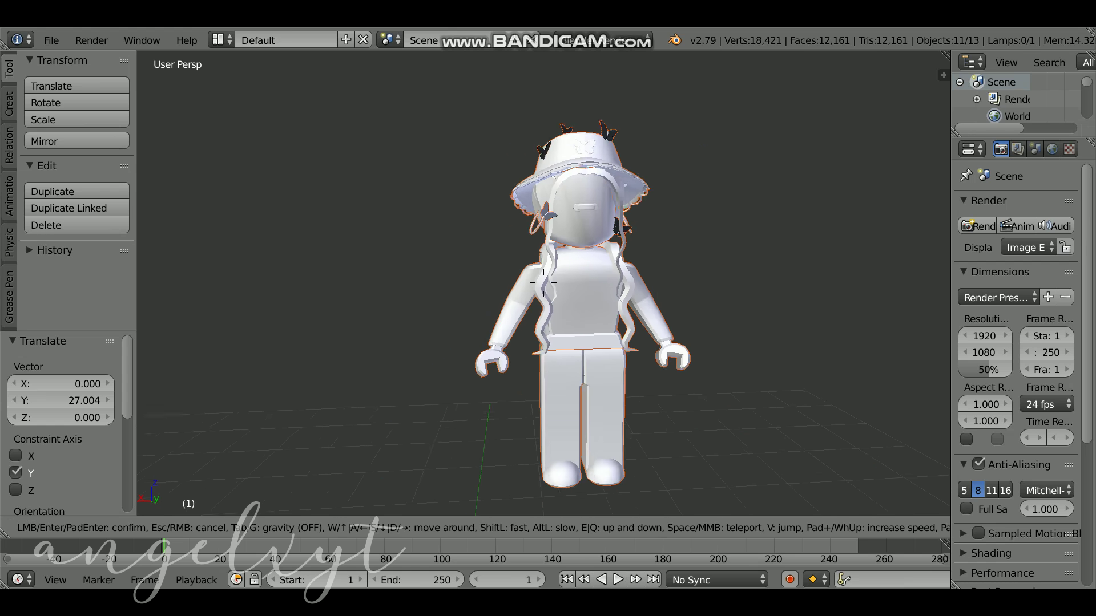
{"action": "left_click", "coordinate": [536, 286]}
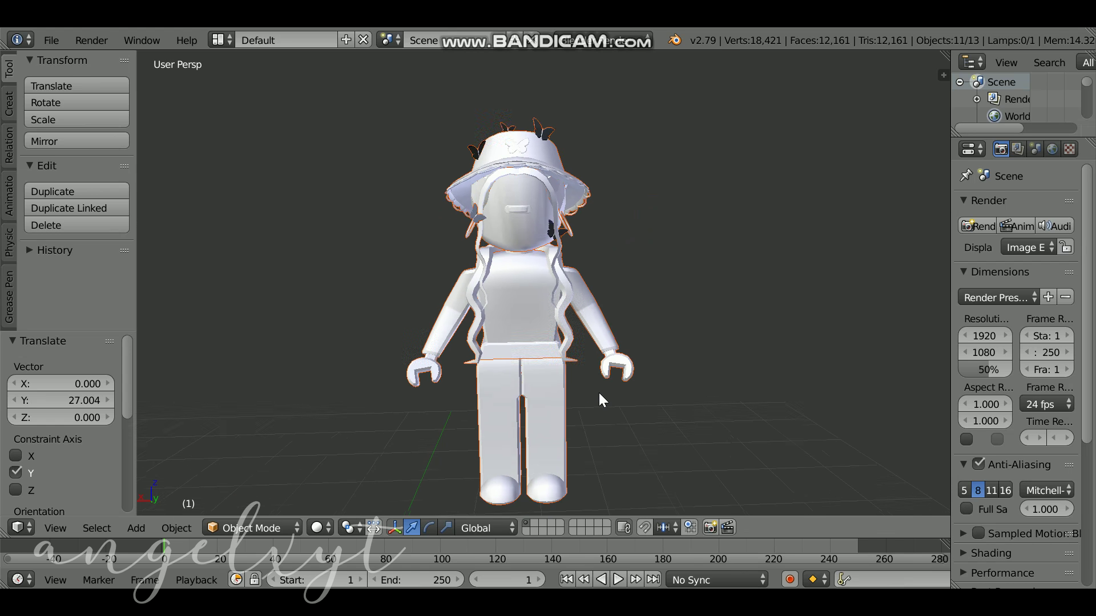
{"action": "left_click", "coordinate": [321, 527]}
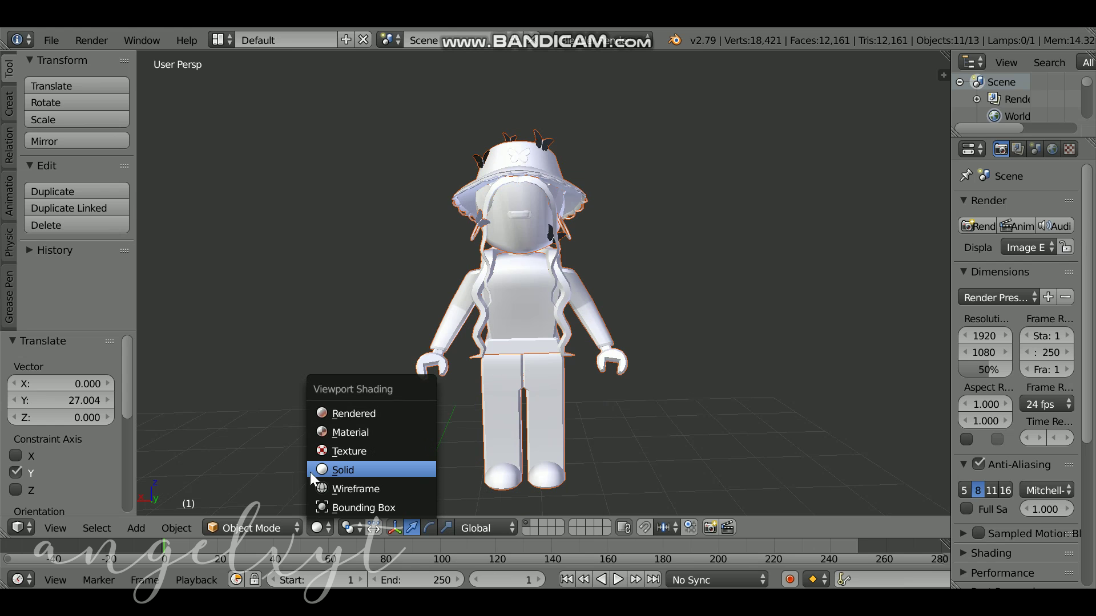
{"action": "left_click", "coordinate": [371, 432]}
{"action": "scroll", "coordinate": [539, 296], "scroll_direction": "up", "scroll_amount": 2}
{"action": "scroll", "coordinate": [539, 294], "scroll_direction": "down", "scroll_amount": 5}
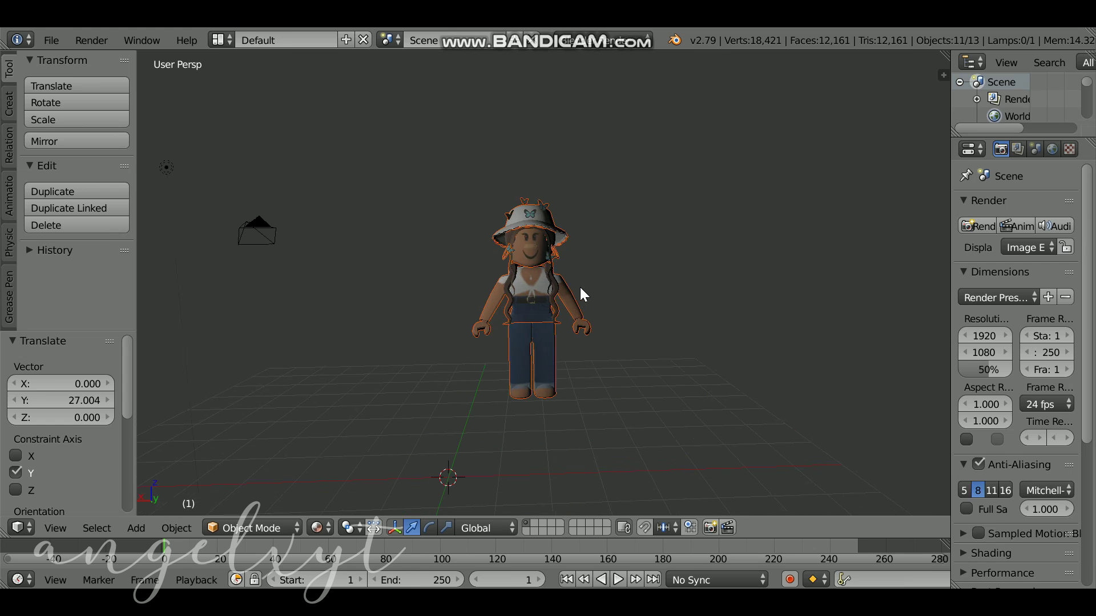
{"action": "scroll", "coordinate": [581, 286], "scroll_direction": "up", "scroll_amount": 2}
{"action": "scroll", "coordinate": [583, 285], "scroll_direction": "down", "scroll_amount": 1}
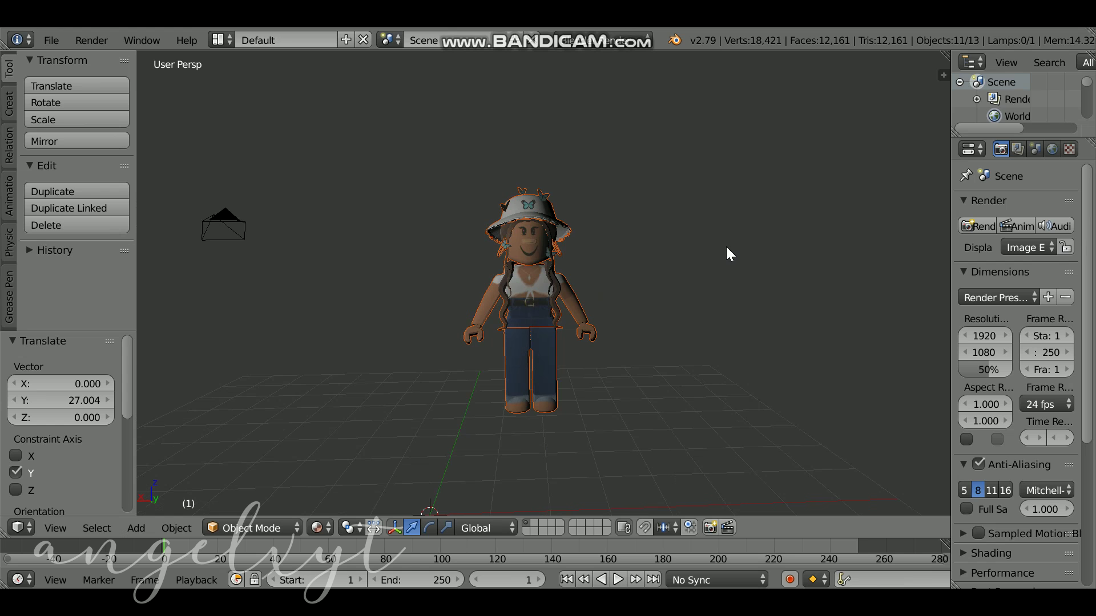
- Widen the properties editor and reveal the 3D view's sidebar at readable width
{"action": "left_click_drag", "start_coordinate": [950, 203], "coordinate": [834, 210]}
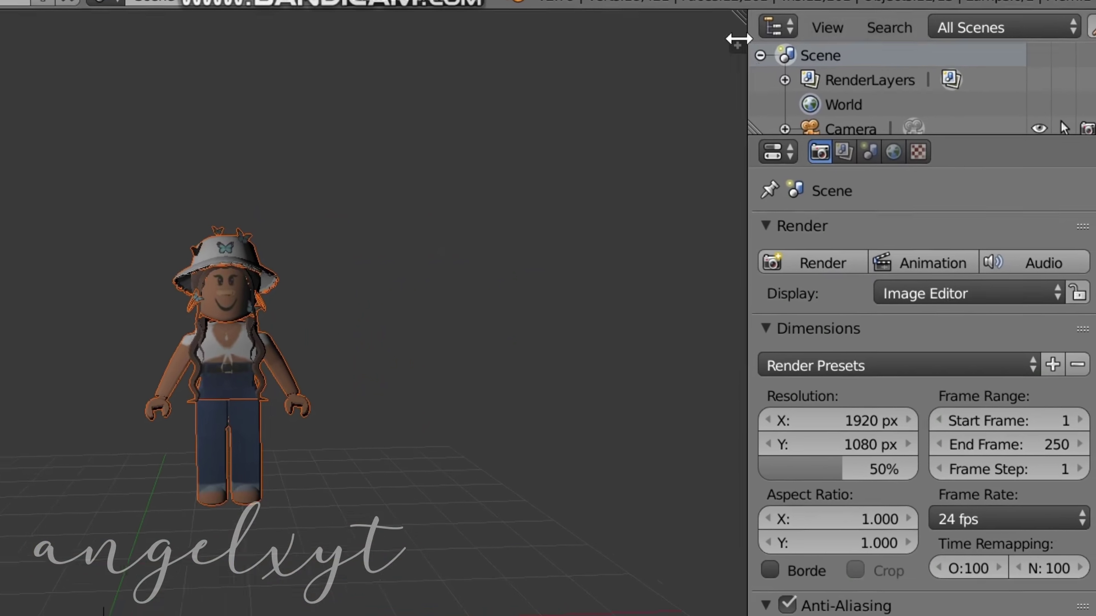
{"action": "left_click_drag", "start_coordinate": [728, 47], "coordinate": [663, 53]}
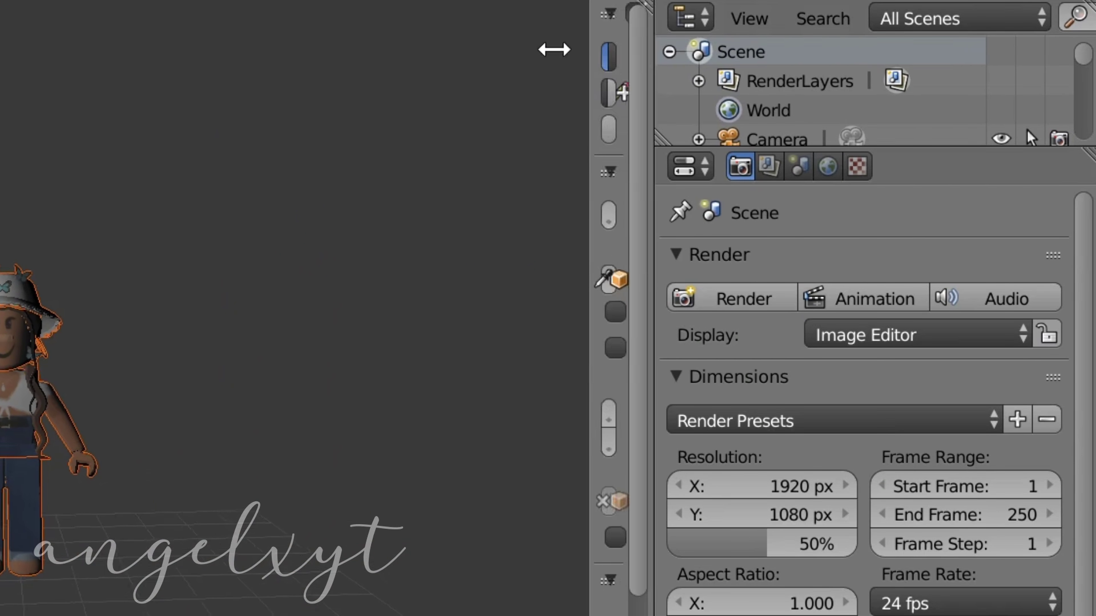
{"action": "left_click_drag", "start_coordinate": [553, 50], "coordinate": [331, 66]}
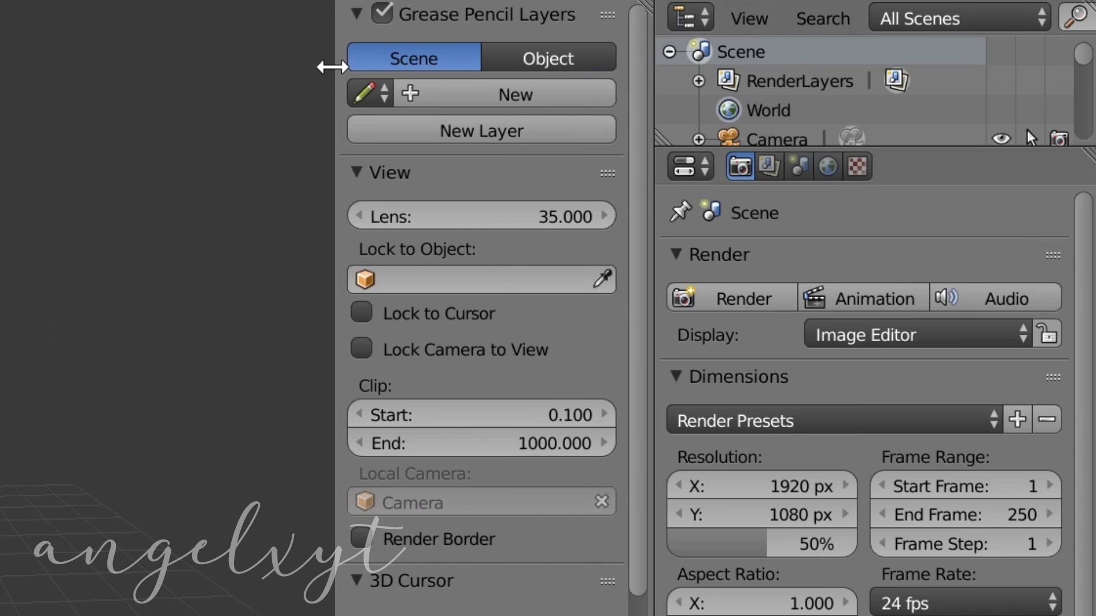
- Enable Ambient Occlusion in the 3D view's Shading settings
{"action": "scroll", "coordinate": [621, 240], "scroll_direction": "down", "scroll_amount": 5}
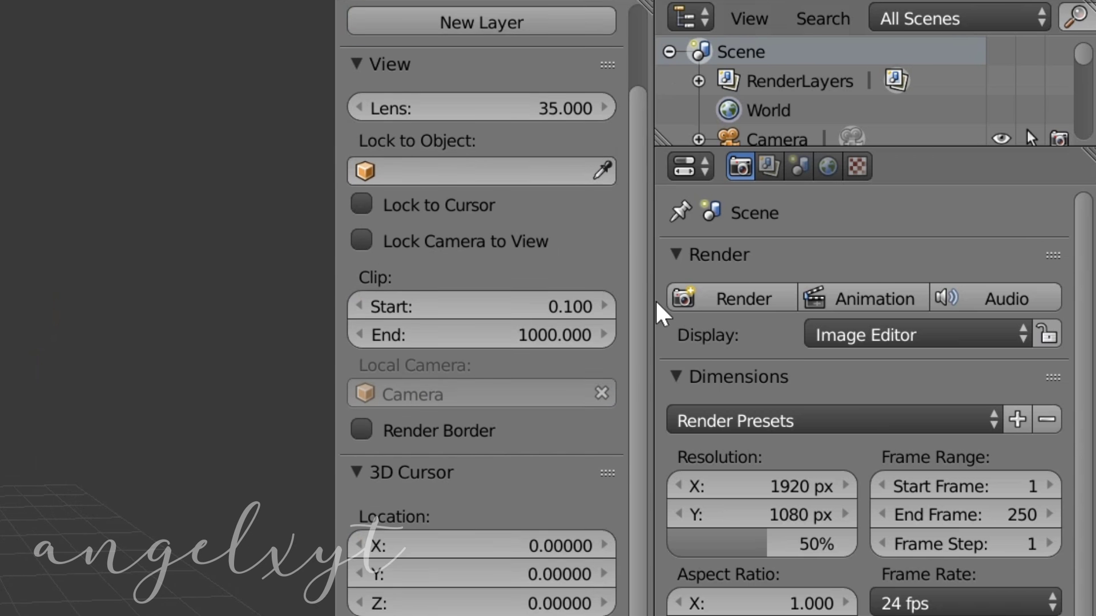
{"action": "scroll", "coordinate": [591, 111], "scroll_direction": "up", "scroll_amount": 5}
{"action": "scroll", "coordinate": [551, 175], "scroll_direction": "down", "scroll_amount": 5}
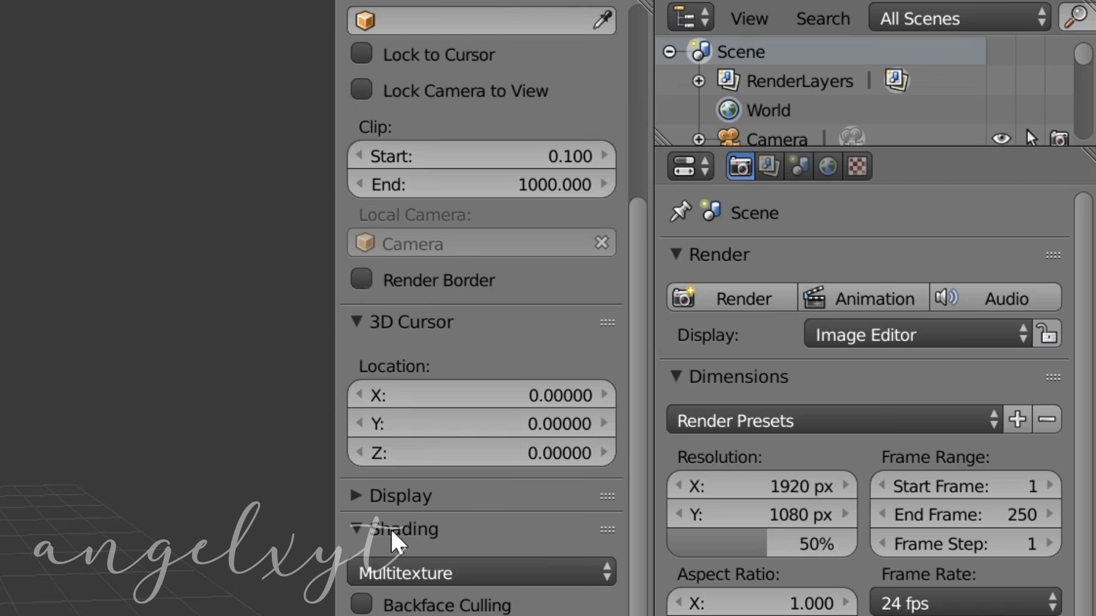
{"action": "left_click", "coordinate": [434, 531]}
{"action": "left_click", "coordinate": [435, 531]}
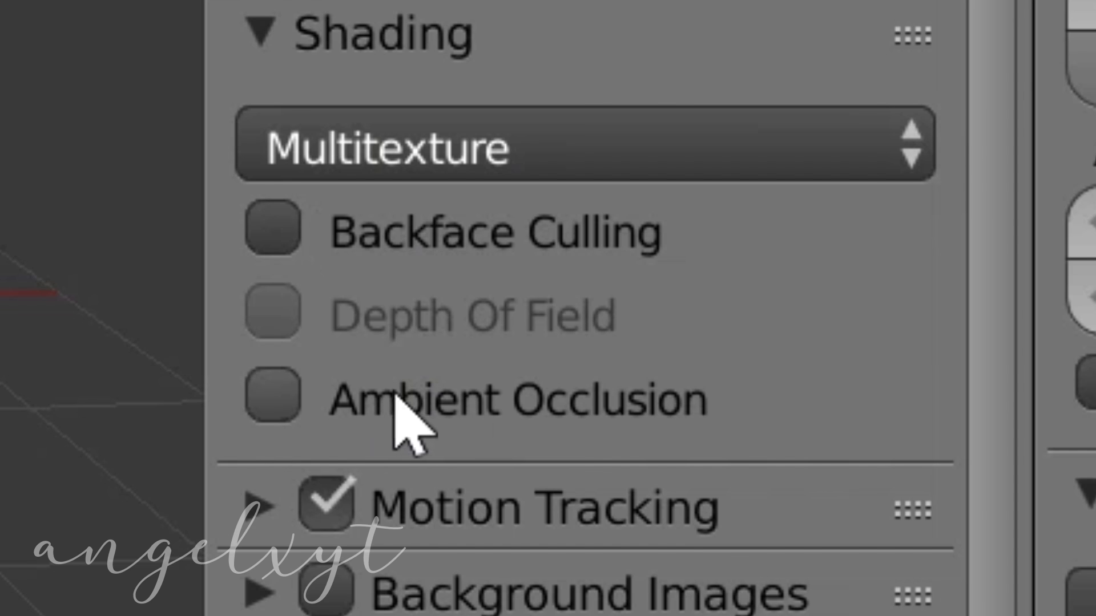
{"action": "left_click", "coordinate": [292, 403]}
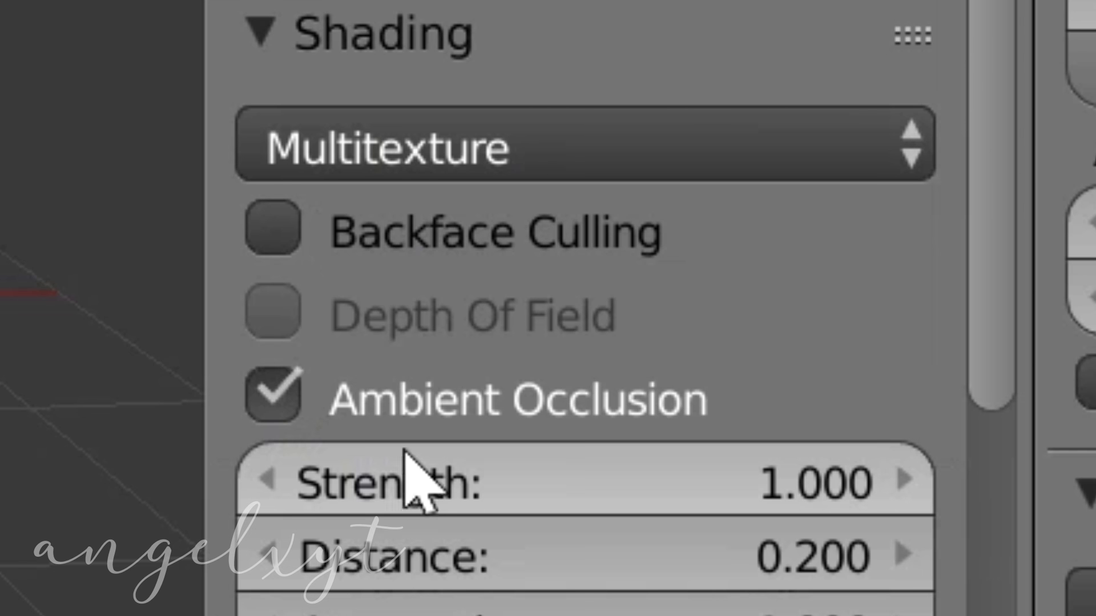
{"action": "scroll", "coordinate": [416, 477], "scroll_direction": "down", "scroll_amount": 5}
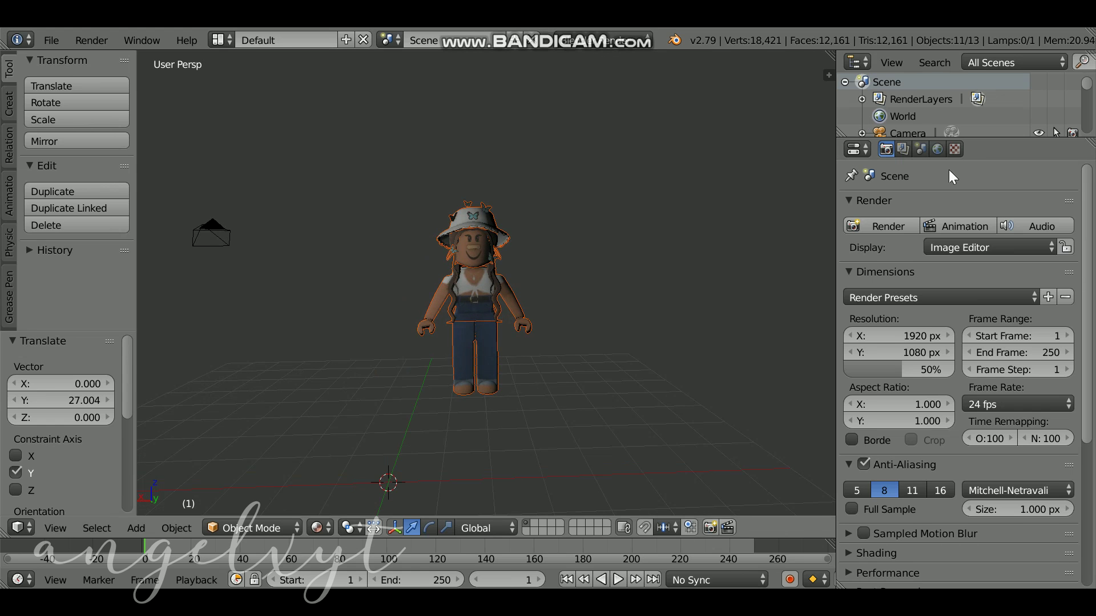
- Set the render resolution to 2000 px for X and 2000 px for Y
{"action": "scroll", "coordinate": [956, 327], "scroll_direction": "down", "scroll_amount": 4}
{"action": "scroll", "coordinate": [713, 337], "scroll_direction": "up", "scroll_amount": 5}
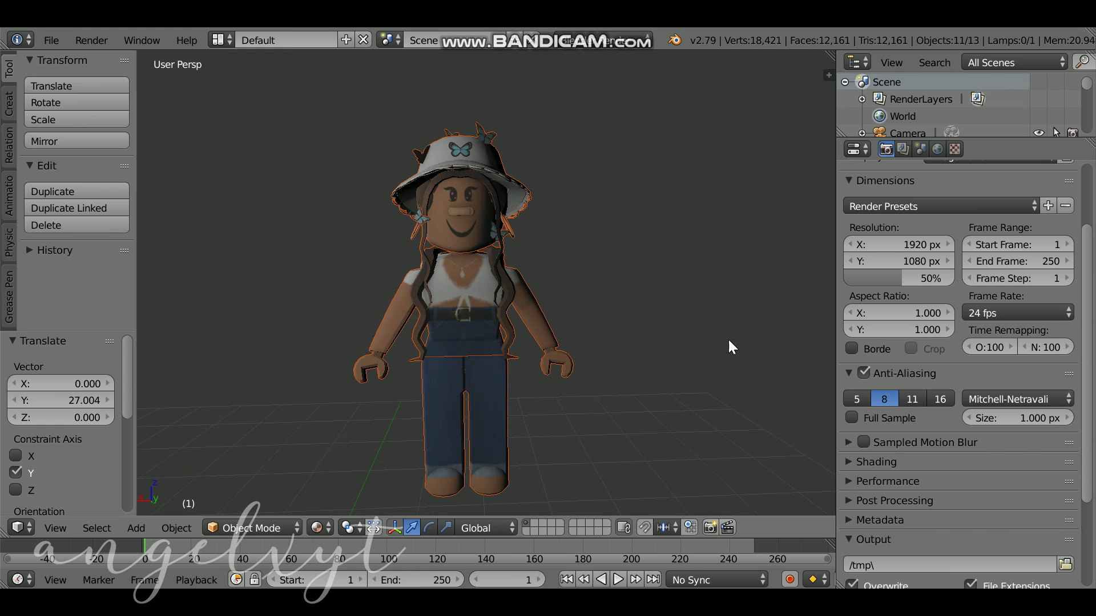
{"action": "scroll", "coordinate": [934, 335], "scroll_direction": "up", "scroll_amount": 4}
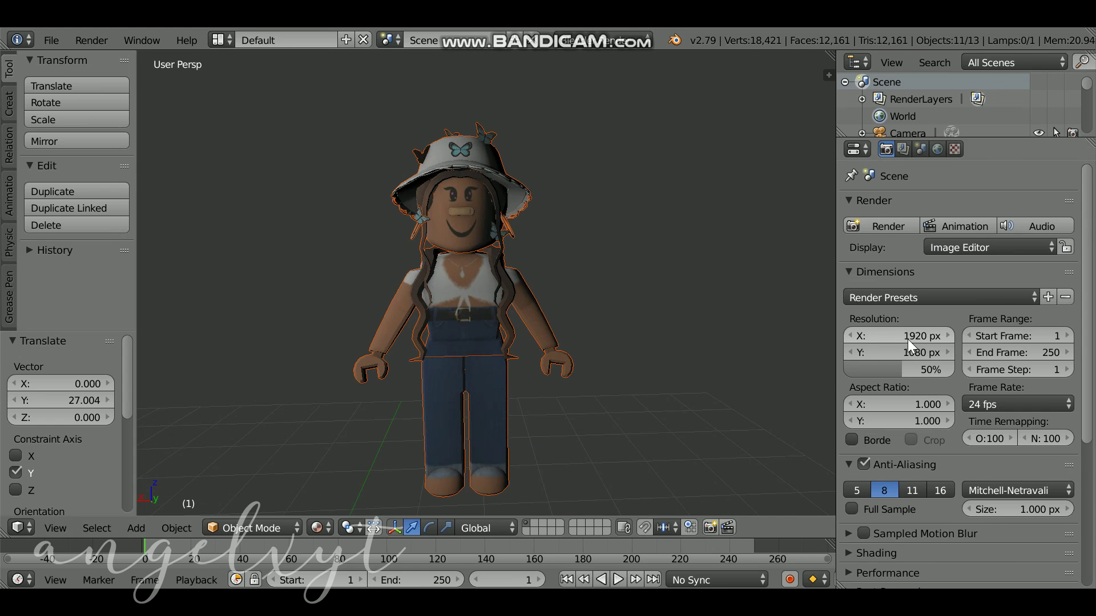
{"action": "left_click", "coordinate": [912, 337]}
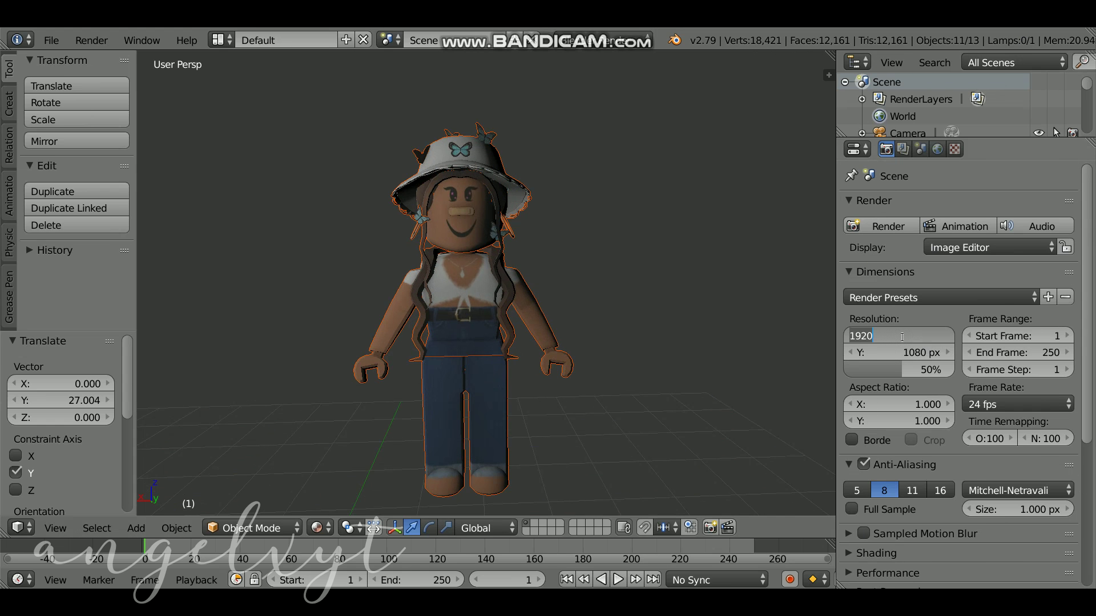
{"action": "type", "text": "2000"}
{"action": "key", "text": "Tab"}
{"action": "type", "text": "2000"}
{"action": "key", "text": "Return"}
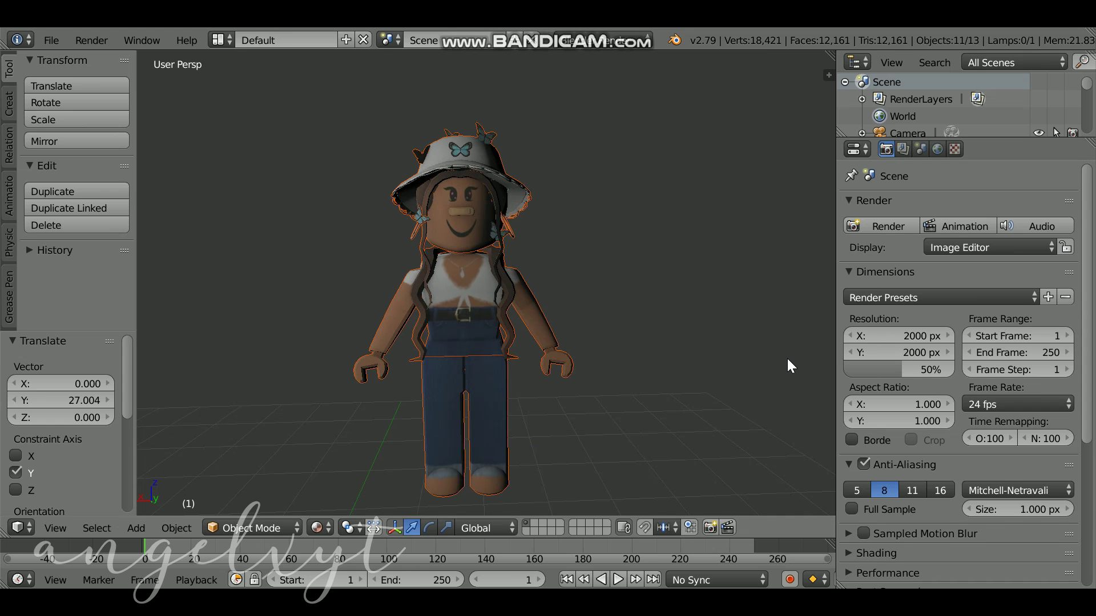
- Set the render's Alpha mode to Transparent in the Shading settings
{"action": "scroll", "coordinate": [645, 371], "scroll_direction": "up", "scroll_amount": 2}
{"action": "scroll", "coordinate": [645, 372], "scroll_direction": "down", "scroll_amount": 2}
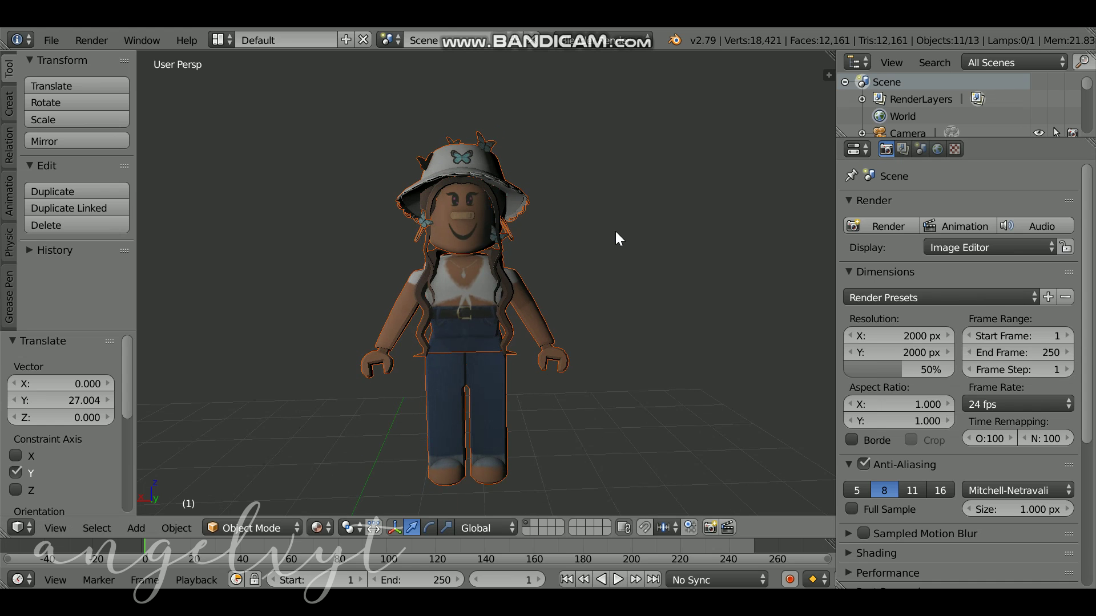
{"action": "scroll", "coordinate": [618, 235], "scroll_direction": "down", "scroll_amount": 1}
{"action": "scroll", "coordinate": [620, 244], "scroll_direction": "up", "scroll_amount": 1}
{"action": "scroll", "coordinate": [970, 297], "scroll_direction": "down", "scroll_amount": 5}
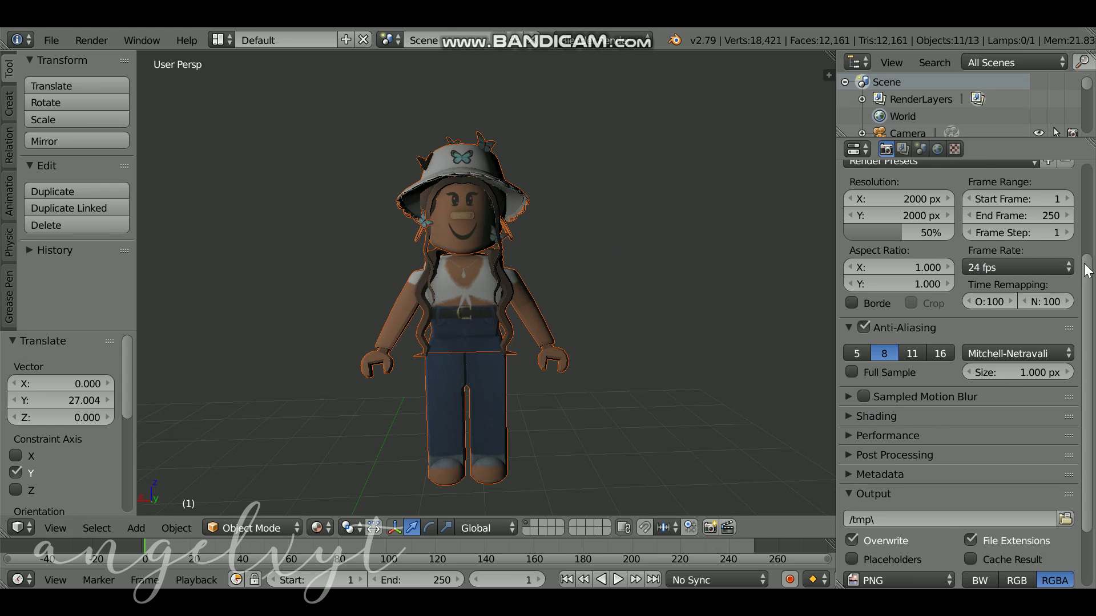
{"action": "scroll", "coordinate": [1084, 398], "scroll_direction": "down", "scroll_amount": 5}
{"action": "left_click", "coordinate": [880, 339]}
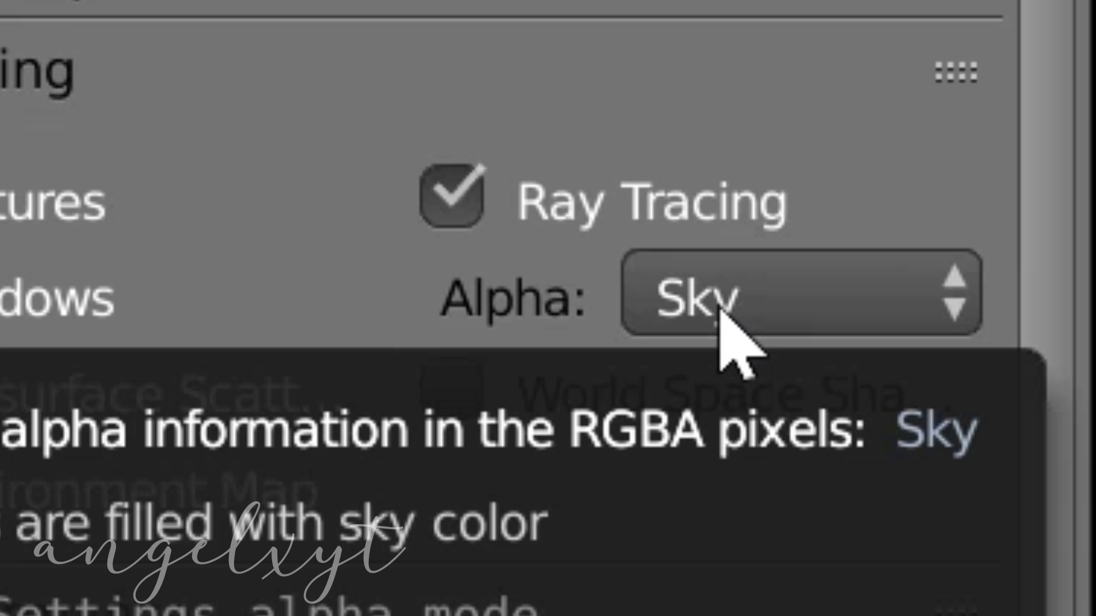
{"action": "left_click", "coordinate": [720, 311]}
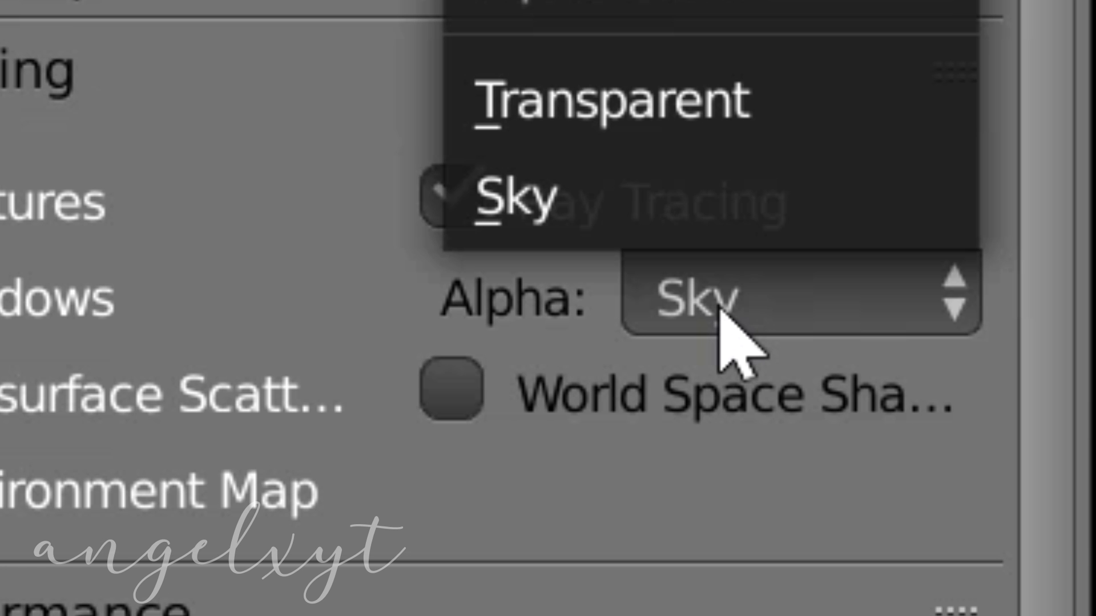
{"action": "left_click", "coordinate": [683, 107]}
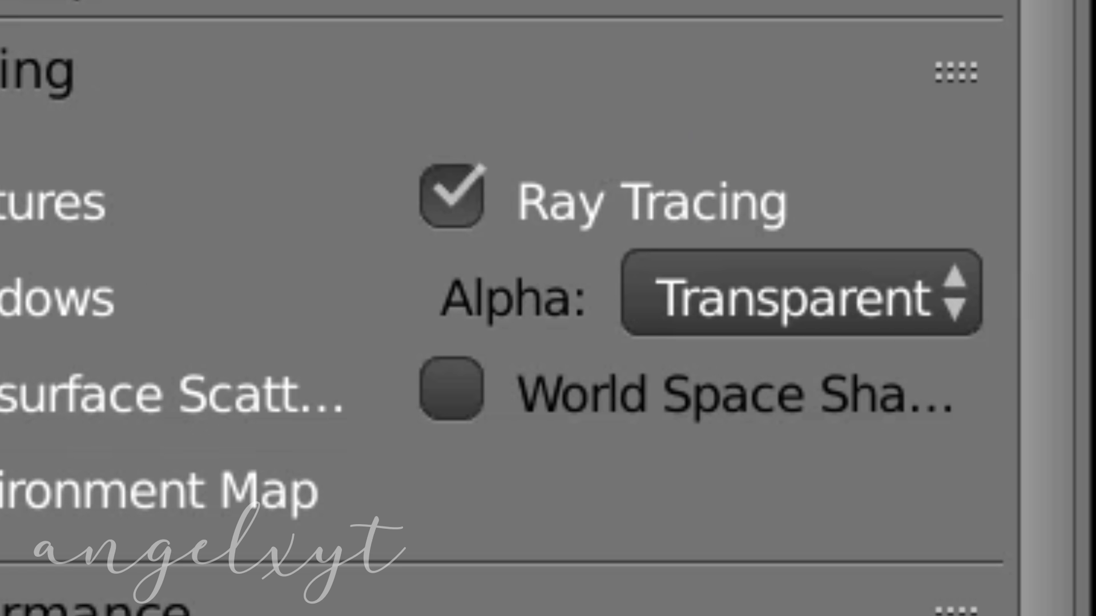
{"action": "left_click", "coordinate": [831, 282]}
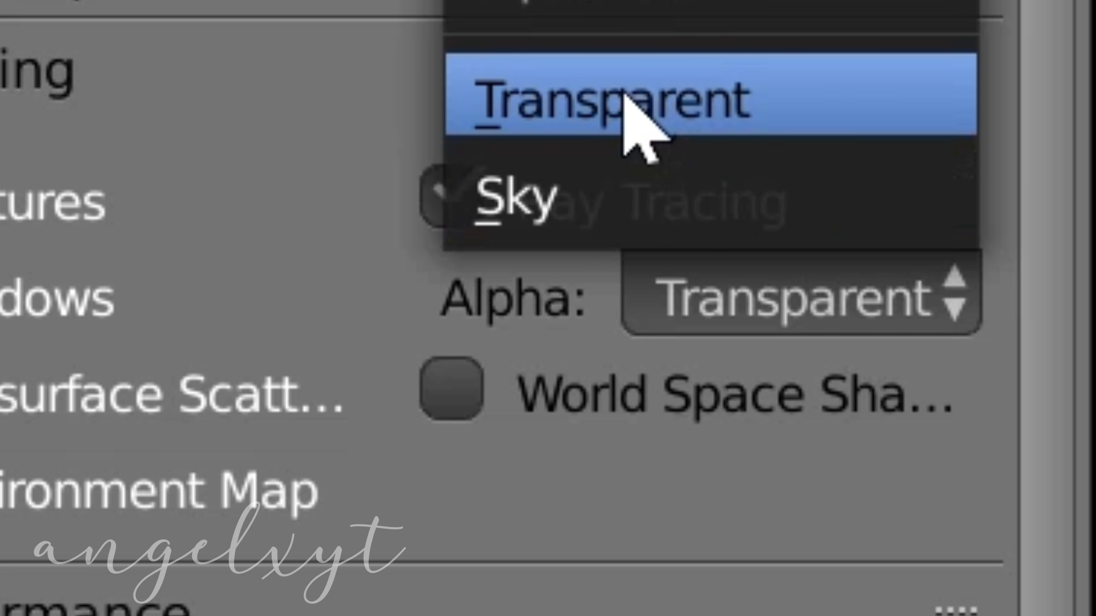
{"action": "left_click", "coordinate": [624, 96]}
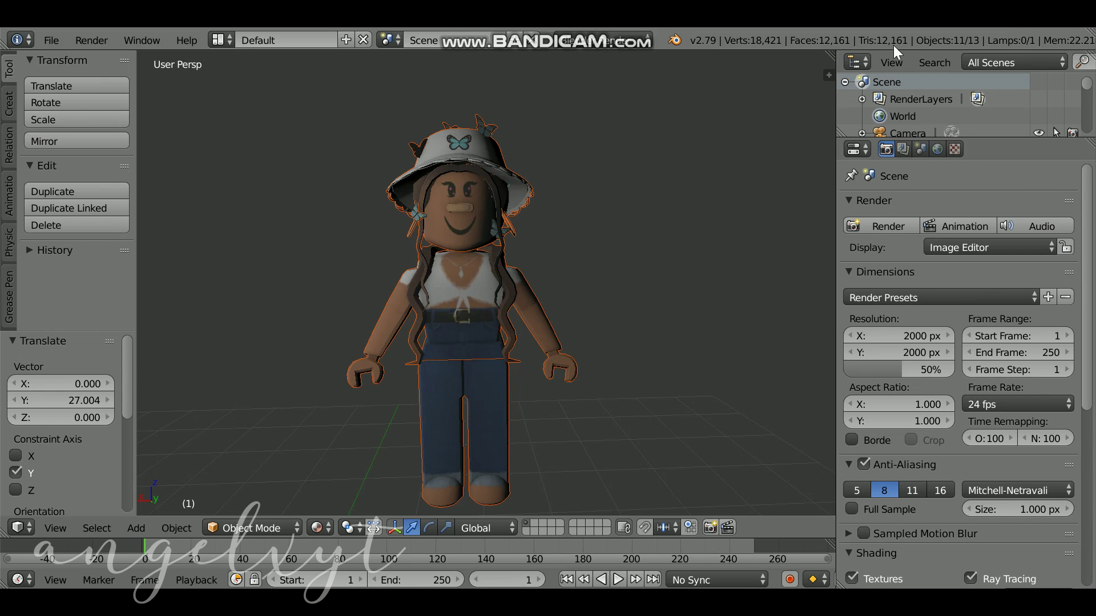
- Enable Environment Lighting and Indirect Lighting in the World settings
{"action": "scroll", "coordinate": [549, 257], "scroll_direction": "up", "scroll_amount": 1}
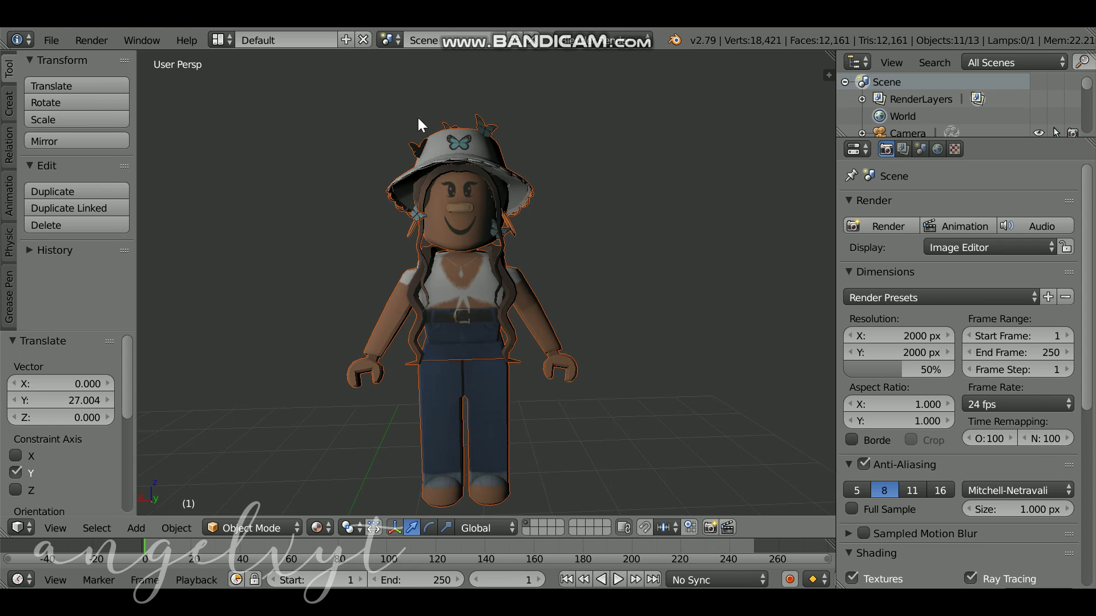
{"action": "left_click", "coordinate": [940, 146]}
{"action": "scroll", "coordinate": [933, 296], "scroll_direction": "down", "scroll_amount": 6}
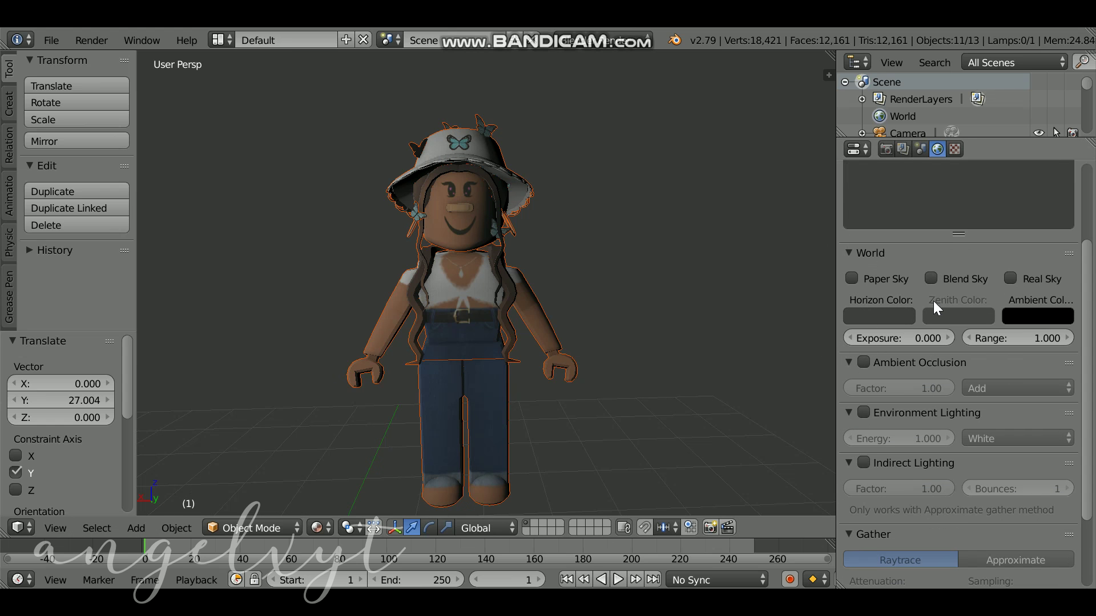
{"action": "left_click", "coordinate": [910, 320]}
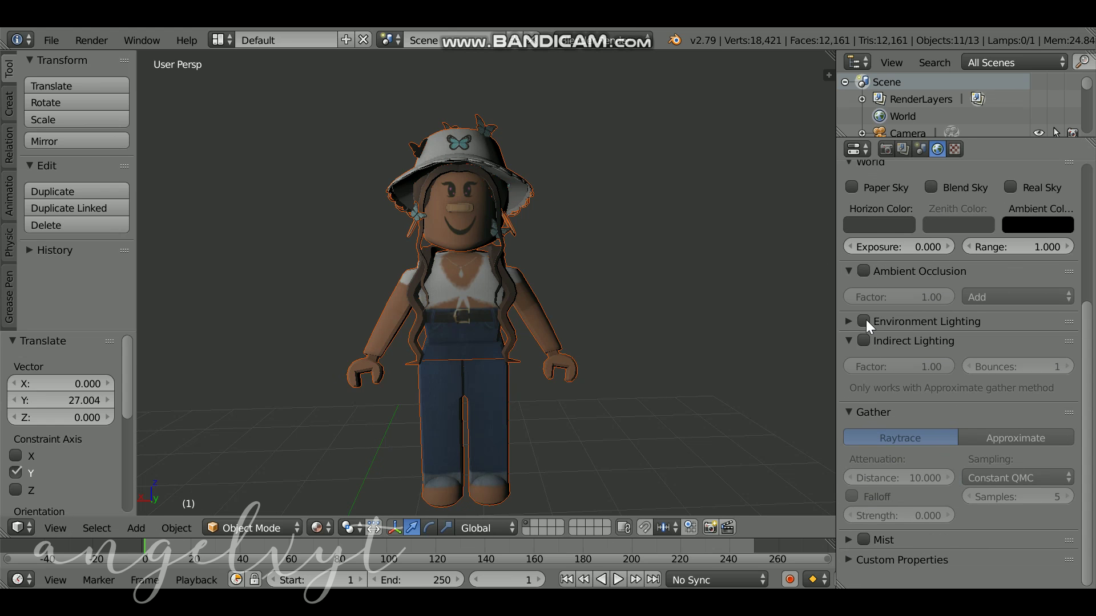
{"action": "left_click", "coordinate": [865, 320]}
{"action": "left_click", "coordinate": [855, 322]}
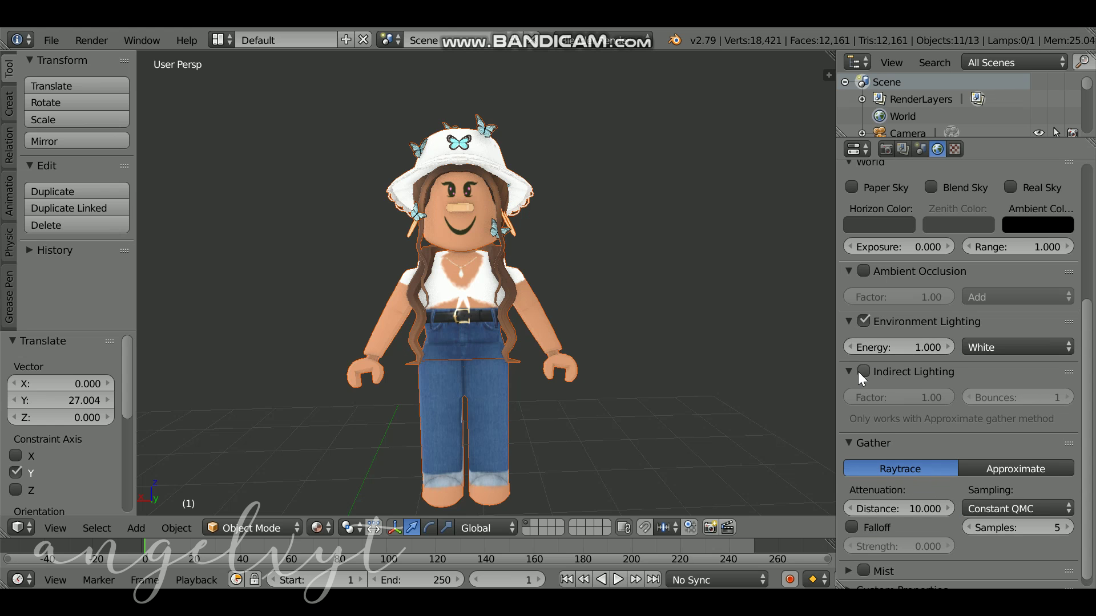
{"action": "left_click", "coordinate": [863, 372]}
{"action": "scroll", "coordinate": [527, 216], "scroll_direction": "down", "scroll_amount": 4}
{"action": "scroll", "coordinate": [532, 238], "scroll_direction": "down", "scroll_amount": 5}
{"action": "scroll", "coordinate": [529, 238], "scroll_direction": "up", "scroll_amount": 8}
{"action": "scroll", "coordinate": [532, 242], "scroll_direction": "up", "scroll_amount": 2}
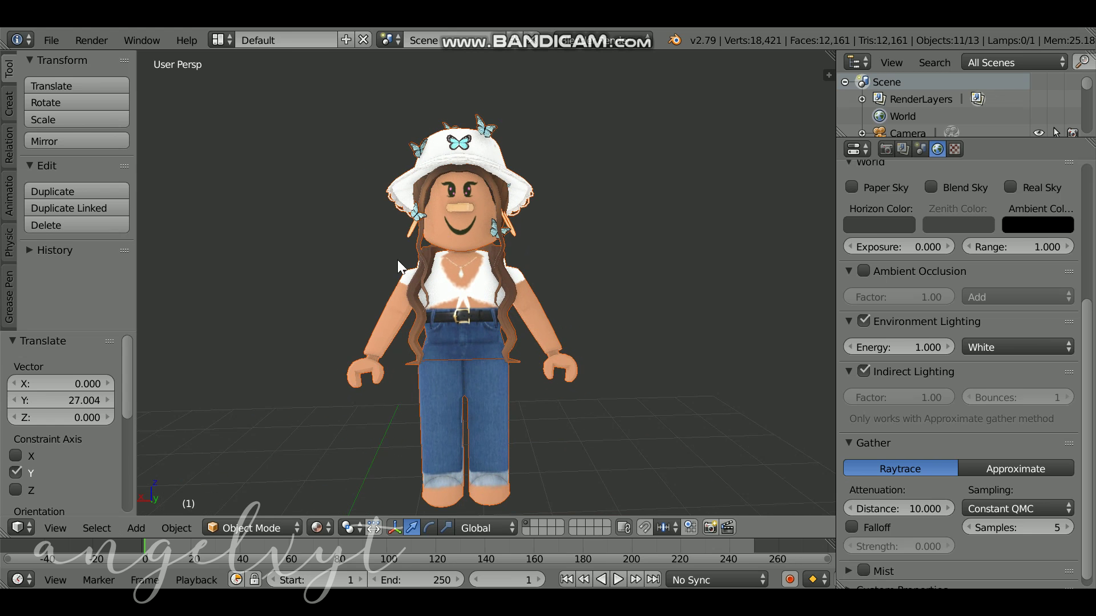
- Switch to Photos to view example renders of posed characters, and return to Blender
{"action": "scroll", "coordinate": [467, 396], "scroll_direction": "down", "scroll_amount": 2}
{"action": "scroll", "coordinate": [464, 373], "scroll_direction": "up", "scroll_amount": 2}
{"action": "scroll", "coordinate": [464, 373], "scroll_direction": "down", "scroll_amount": 2}
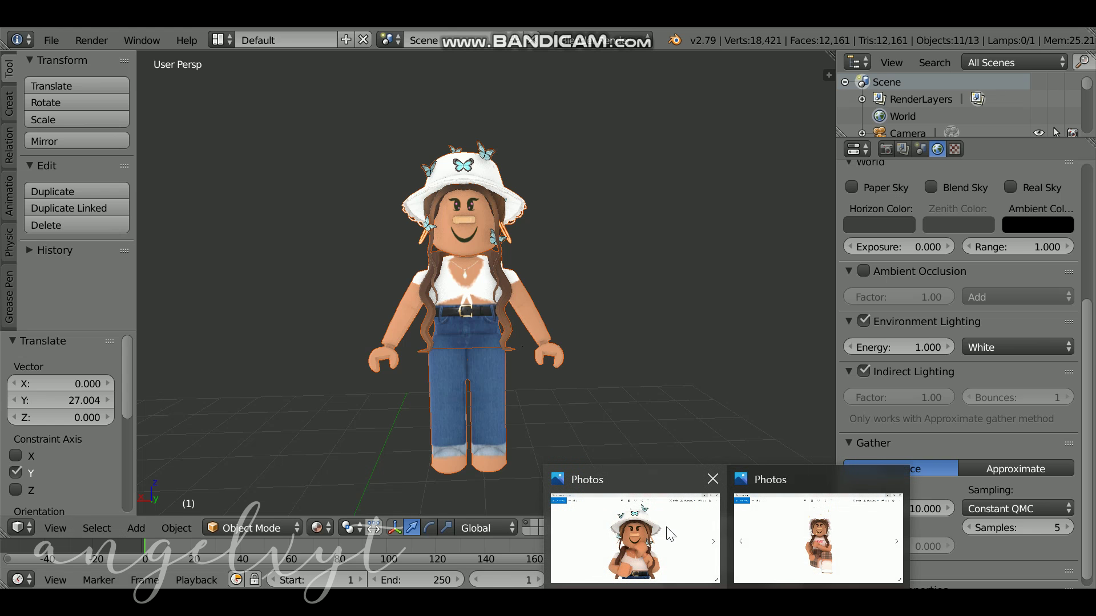
{"action": "left_click", "coordinate": [684, 526]}
{"action": "scroll", "coordinate": [590, 385], "scroll_direction": "down", "scroll_amount": 1}
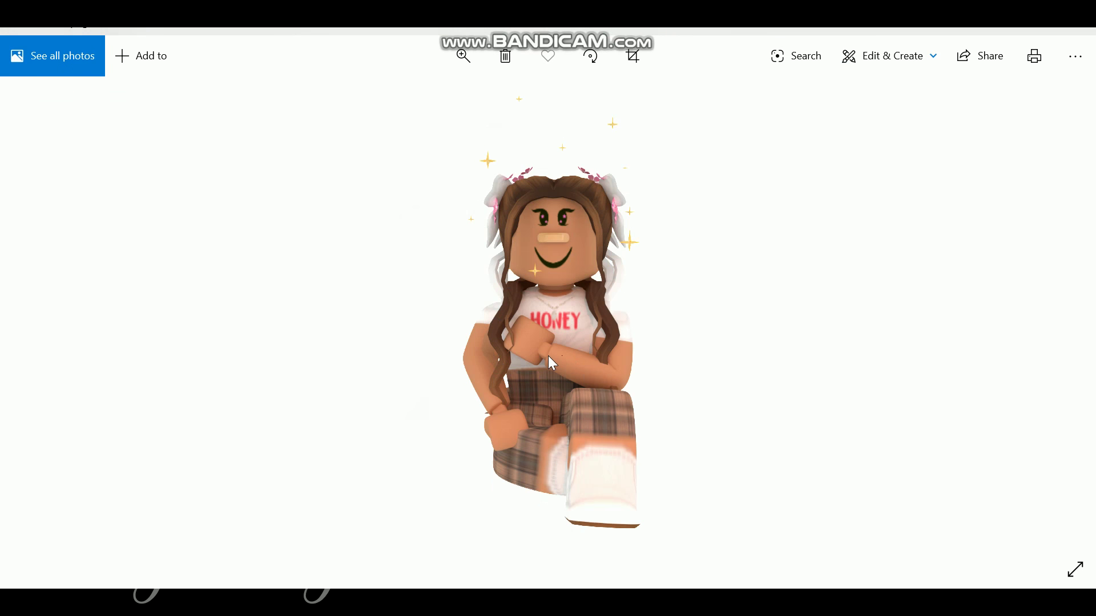
{"action": "key", "text": "alt+Tab"}
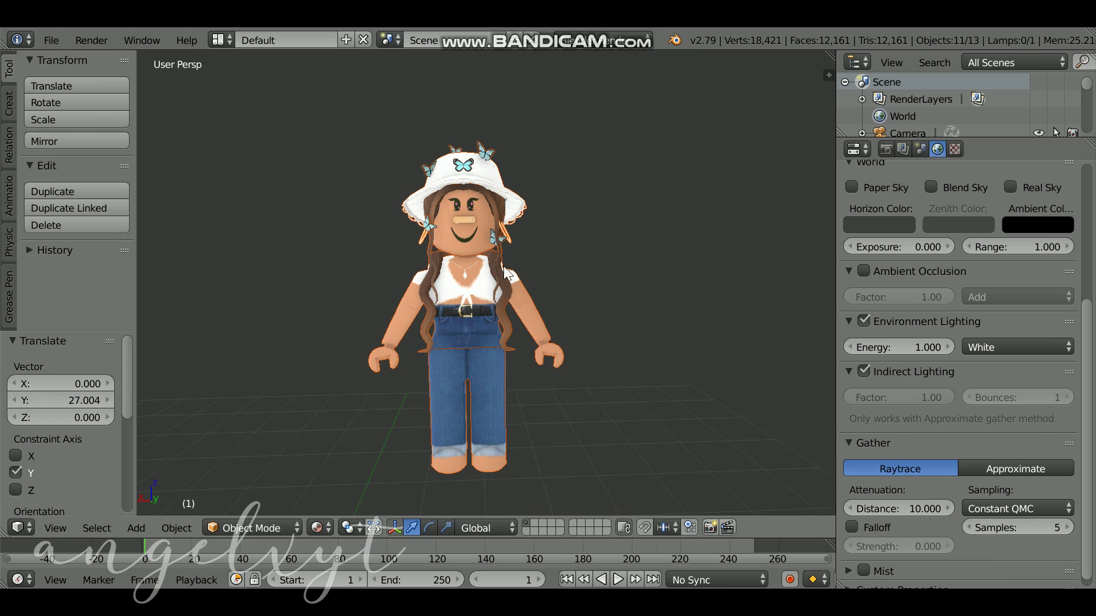
- Select the character's left arm and try moving it along the X axis by about -319.5
{"action": "right_click", "coordinate": [530, 303]}
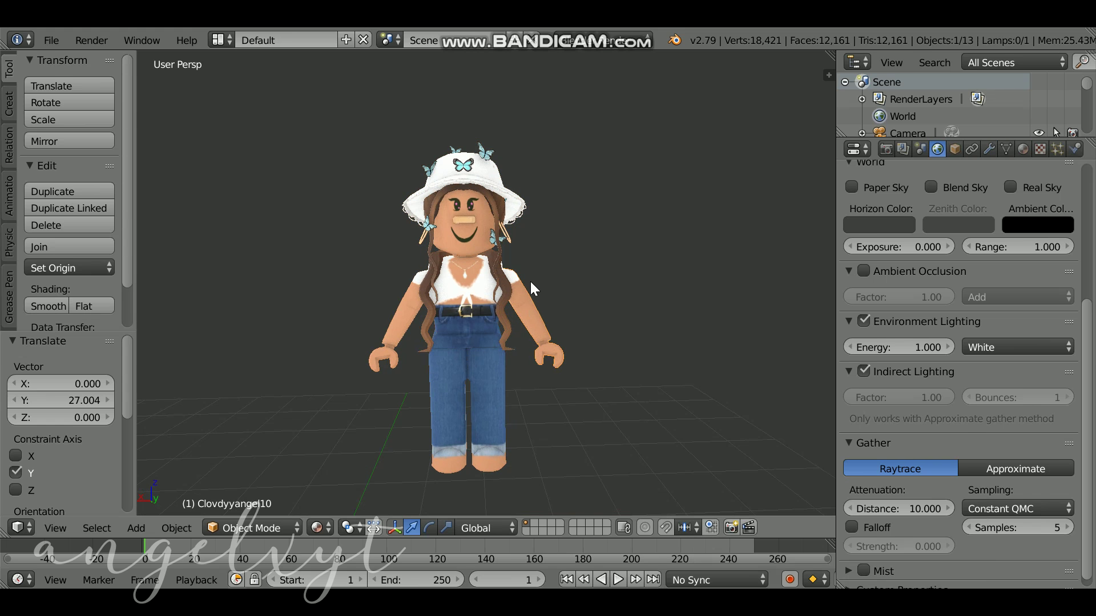
{"action": "scroll", "coordinate": [684, 250], "scroll_direction": "up", "scroll_amount": 2}
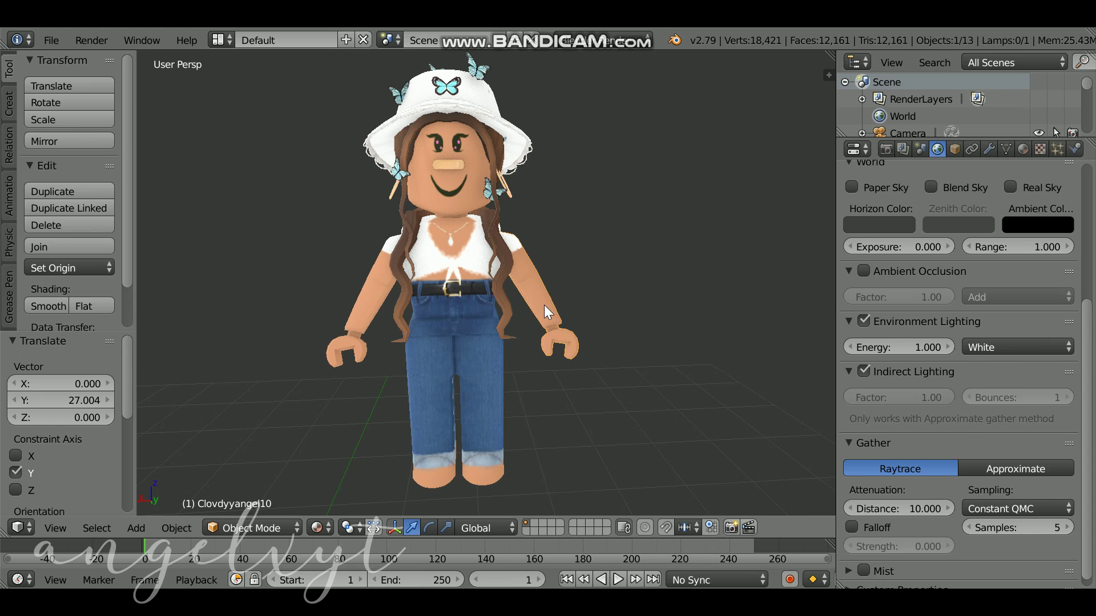
{"action": "scroll", "coordinate": [542, 303], "scroll_direction": "up", "scroll_amount": 1}
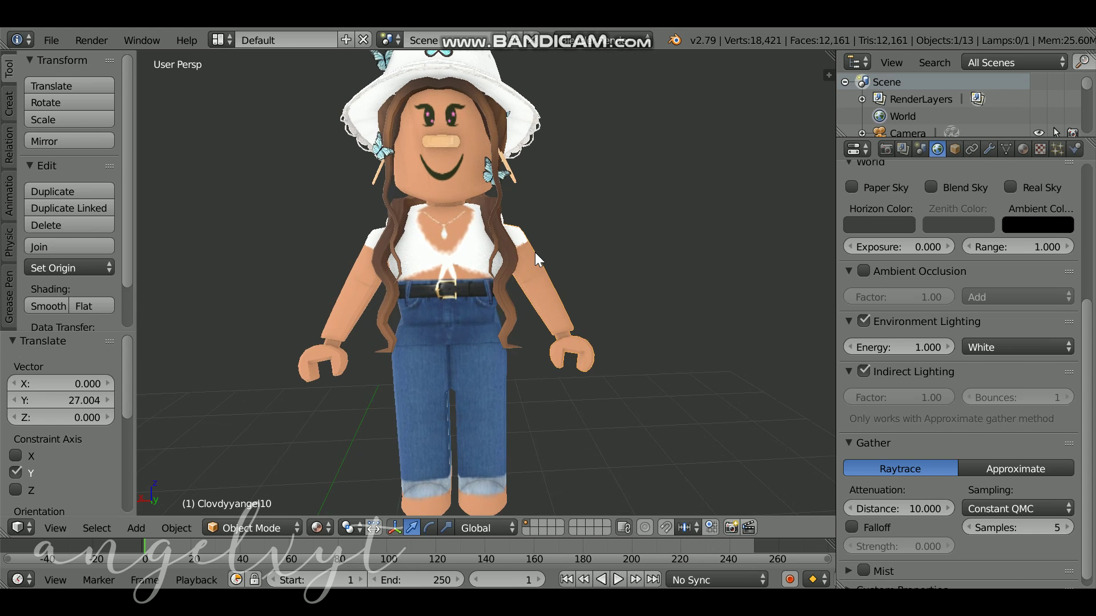
{"action": "scroll", "coordinate": [581, 377], "scroll_direction": "down", "scroll_amount": 2}
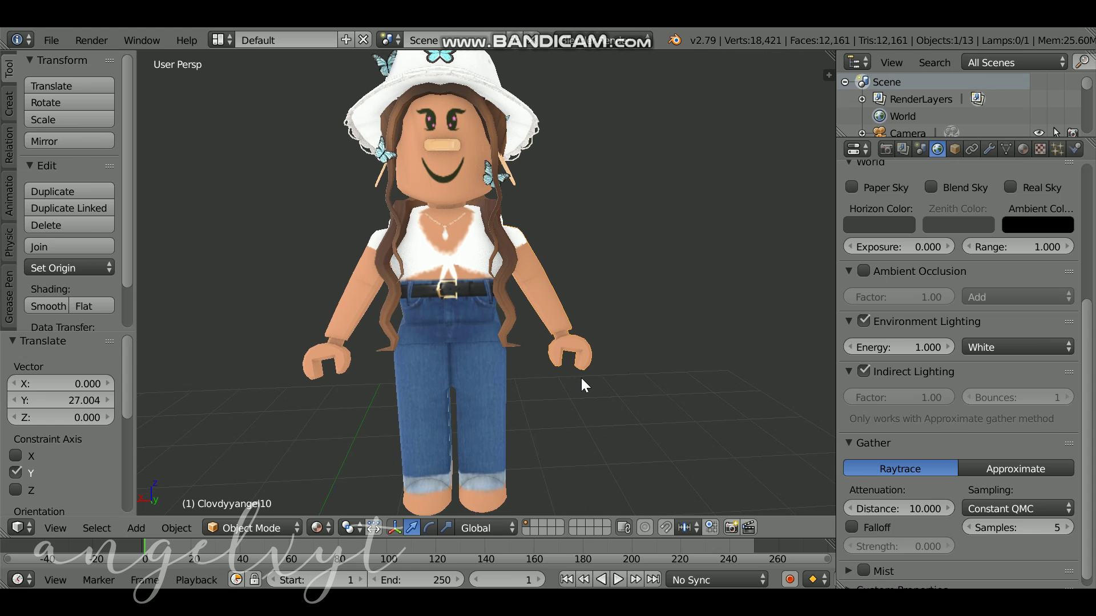
{"action": "scroll", "coordinate": [68, 171], "scroll_direction": "down", "scroll_amount": 2}
{"action": "scroll", "coordinate": [68, 171], "scroll_direction": "up", "scroll_amount": 2}
{"action": "key", "text": "g"}
{"action": "key", "text": "x"}
{"action": "left_click", "coordinate": [8, 86]}
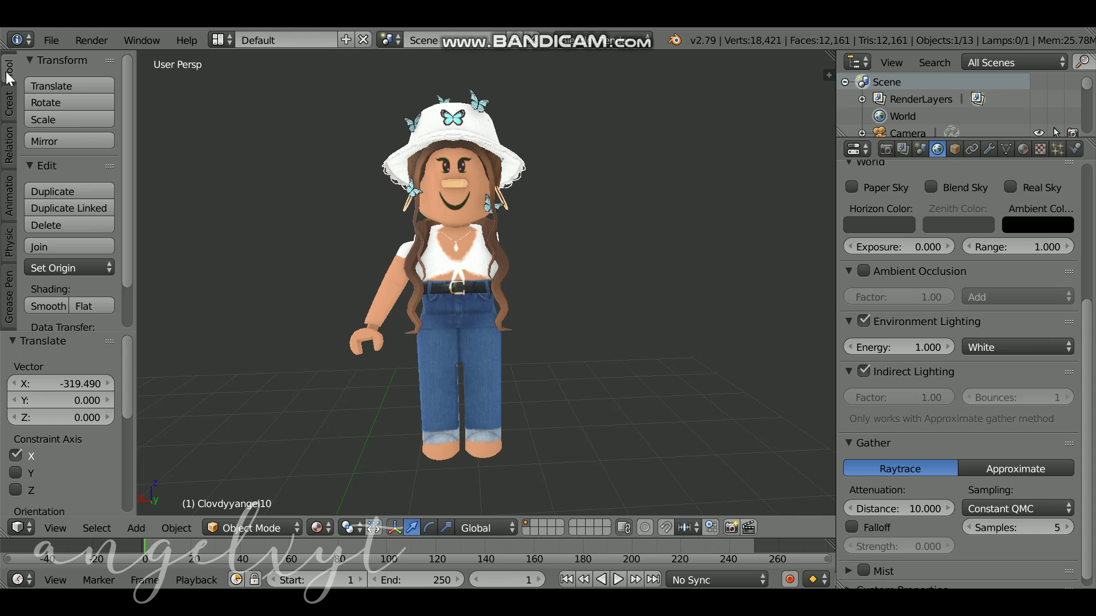
- Undo the arm's move along the X axis using the operation history
{"action": "scroll", "coordinate": [75, 142], "scroll_direction": "down", "scroll_amount": 2}
{"action": "left_click", "coordinate": [39, 322]}
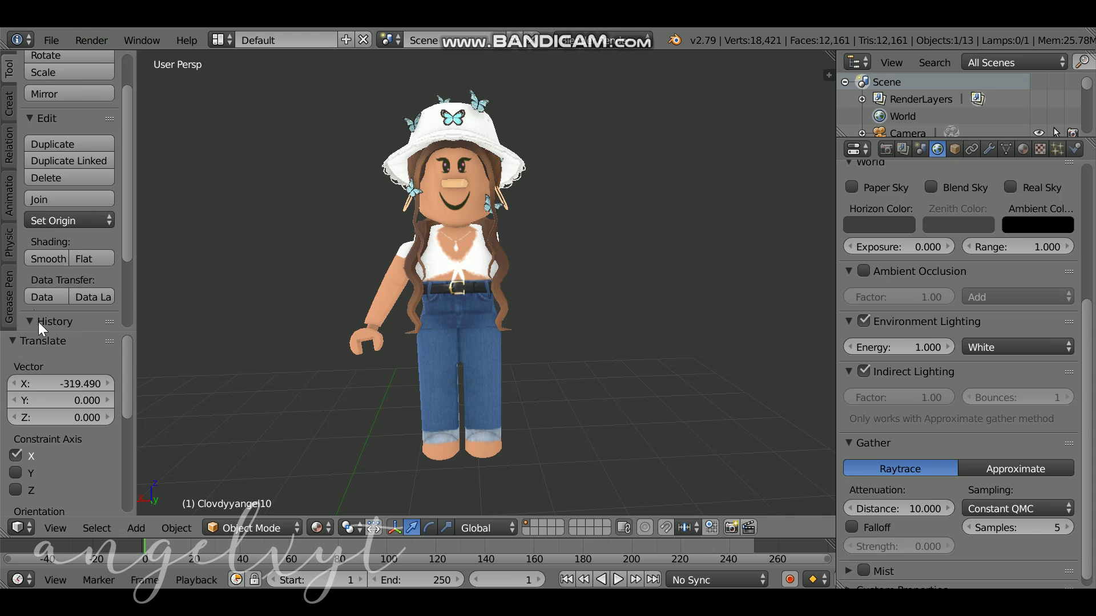
{"action": "scroll", "coordinate": [57, 245], "scroll_direction": "down", "scroll_amount": 4}
{"action": "left_click", "coordinate": [38, 244]}
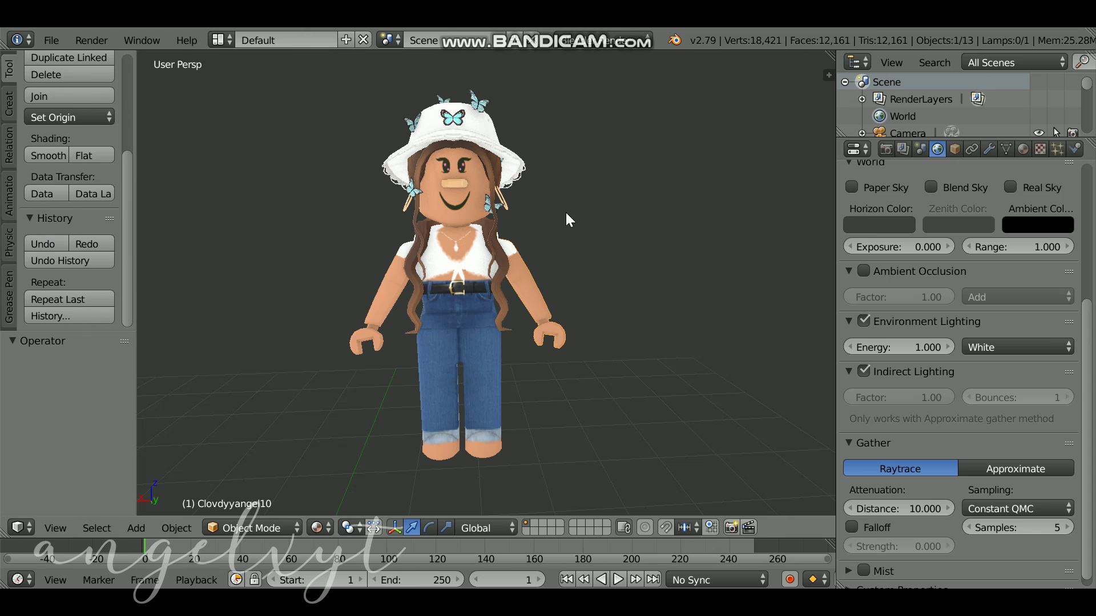
- Set the origin of the character's left arm with Origin to Geometry
{"action": "scroll", "coordinate": [412, 222], "scroll_direction": "down", "scroll_amount": 7}
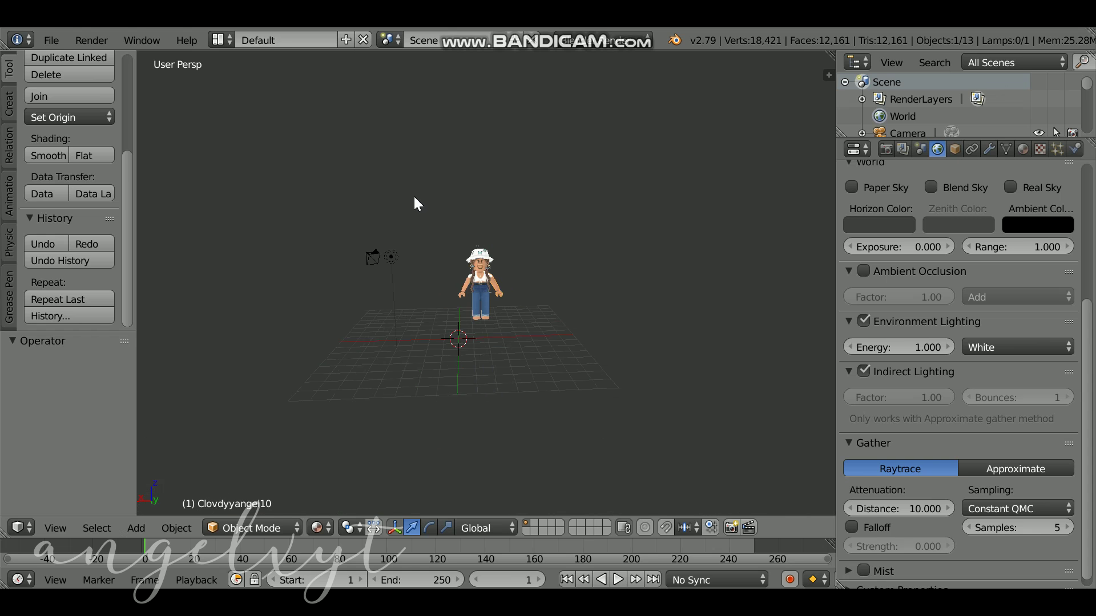
{"action": "scroll", "coordinate": [413, 196], "scroll_direction": "up", "scroll_amount": 5}
{"action": "scroll", "coordinate": [99, 190], "scroll_direction": "up", "scroll_amount": 6}
{"action": "scroll", "coordinate": [611, 311], "scroll_direction": "down", "scroll_amount": 8}
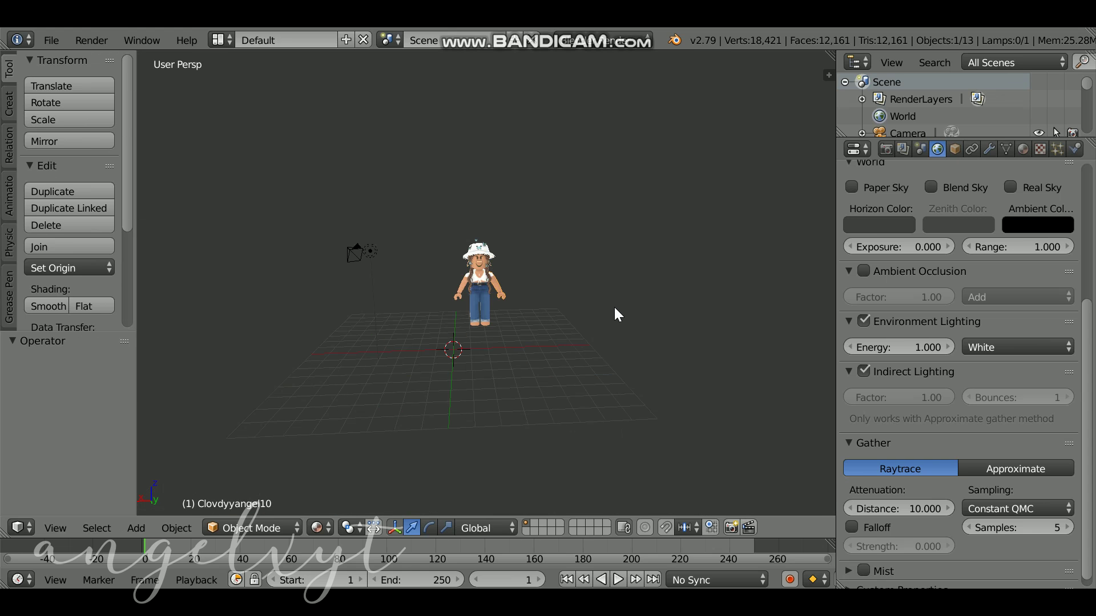
{"action": "scroll", "coordinate": [610, 317], "scroll_direction": "down", "scroll_amount": 1}
{"action": "scroll", "coordinate": [714, 314], "scroll_direction": "up", "scroll_amount": 4}
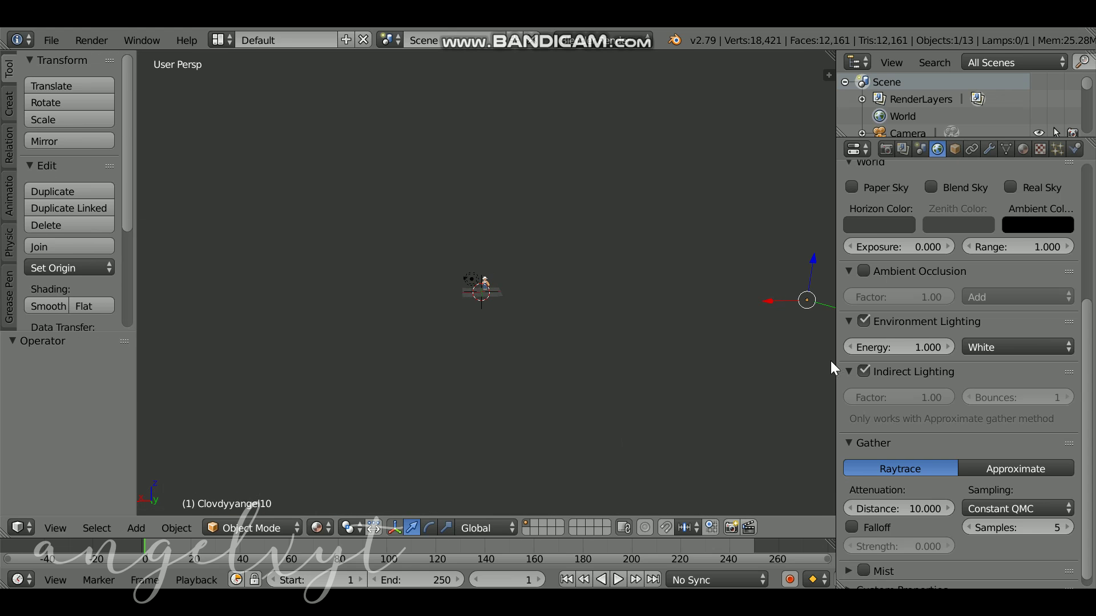
{"action": "scroll", "coordinate": [561, 308], "scroll_direction": "up", "scroll_amount": 8}
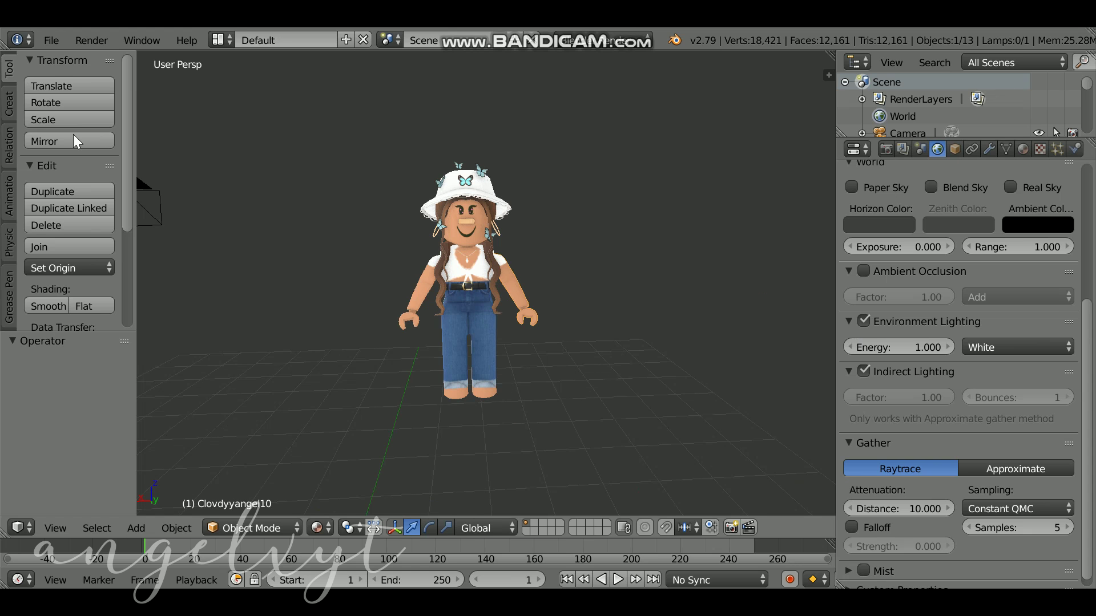
{"action": "left_click", "coordinate": [53, 267]}
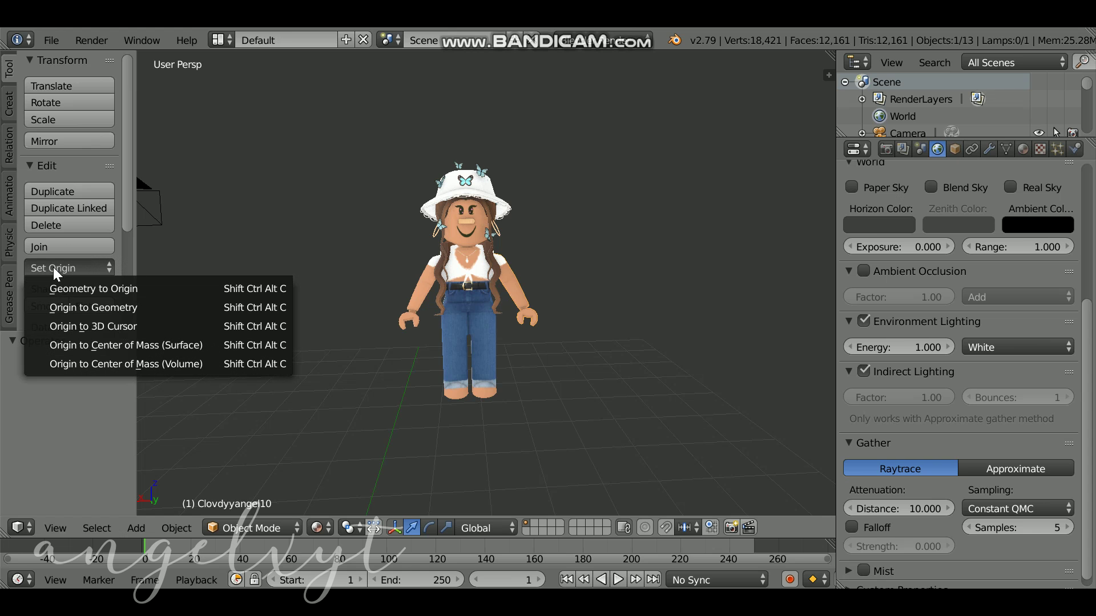
{"action": "left_click", "coordinate": [71, 304]}
{"action": "scroll", "coordinate": [384, 272], "scroll_direction": "up", "scroll_amount": 4}
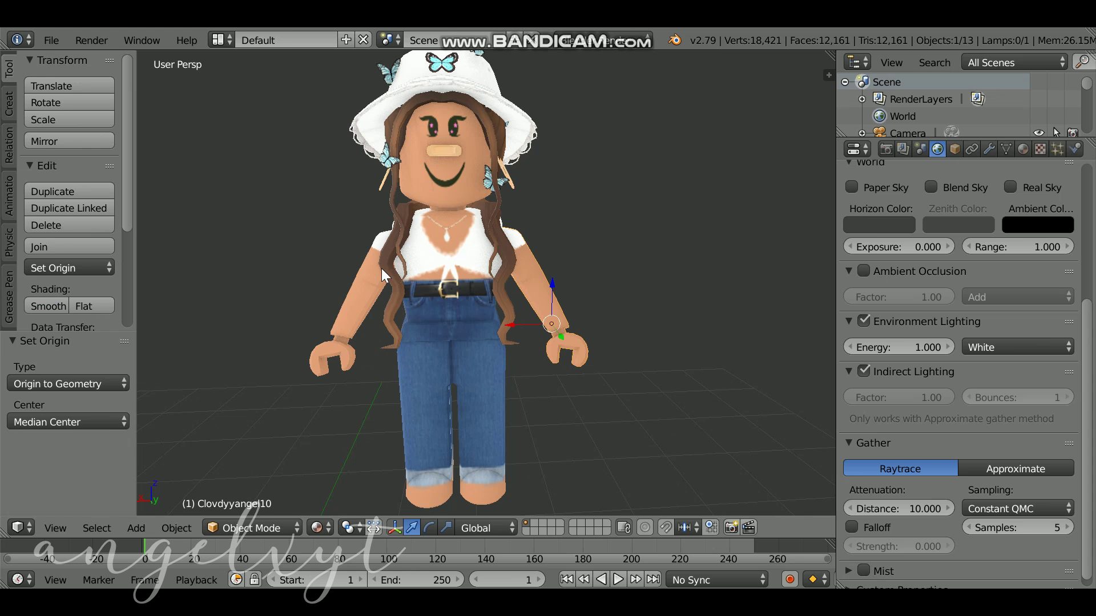
- Set the head's origin with Origin to Geometry and undo the slight test move along the X axis
{"action": "right_click", "coordinate": [512, 183]}
{"action": "left_click", "coordinate": [66, 267]}
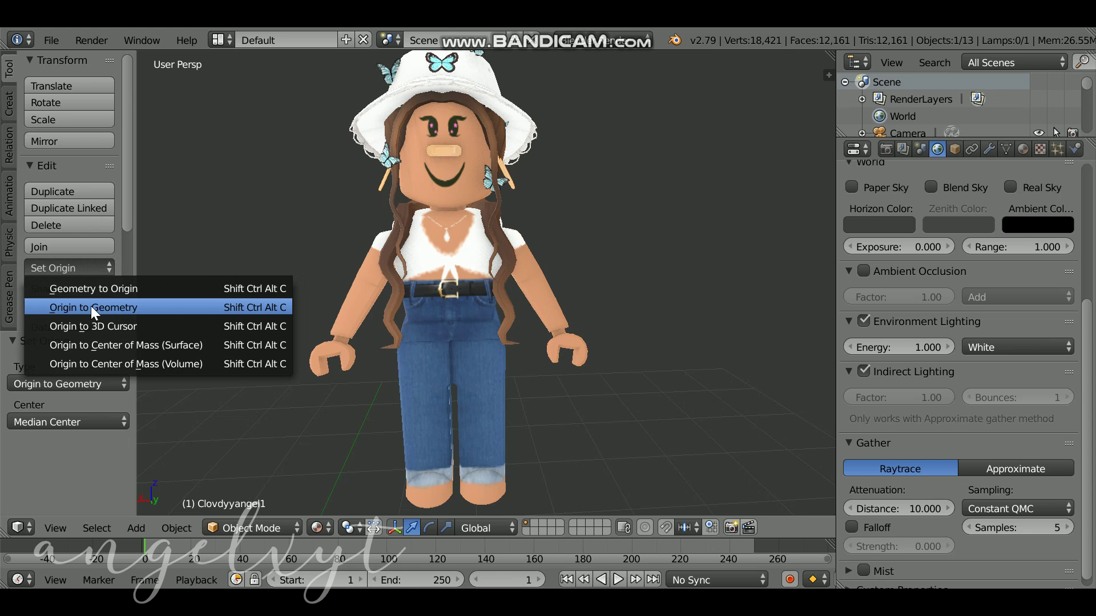
{"action": "left_click", "coordinate": [90, 306]}
{"action": "left_click_drag", "start_coordinate": [403, 164], "coordinate": [398, 180]}
{"action": "scroll", "coordinate": [57, 297], "scroll_direction": "down", "scroll_amount": 5}
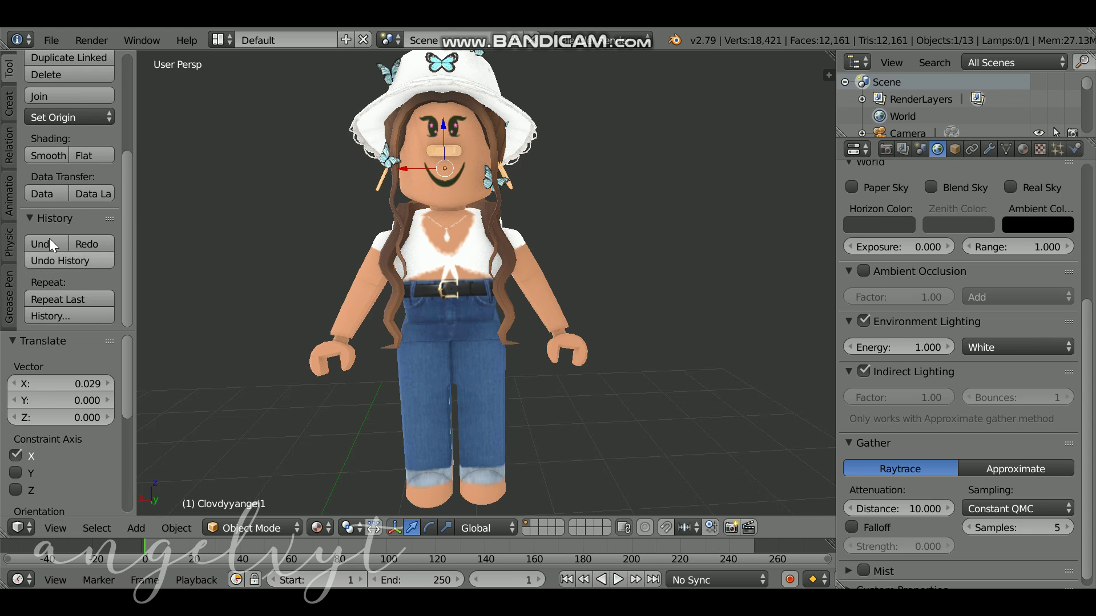
{"action": "left_click", "coordinate": [56, 245]}
- Try rotating the character's left arm by about -109° around the global Z axis with the Rotate manipulator
{"action": "right_click", "coordinate": [541, 311]}
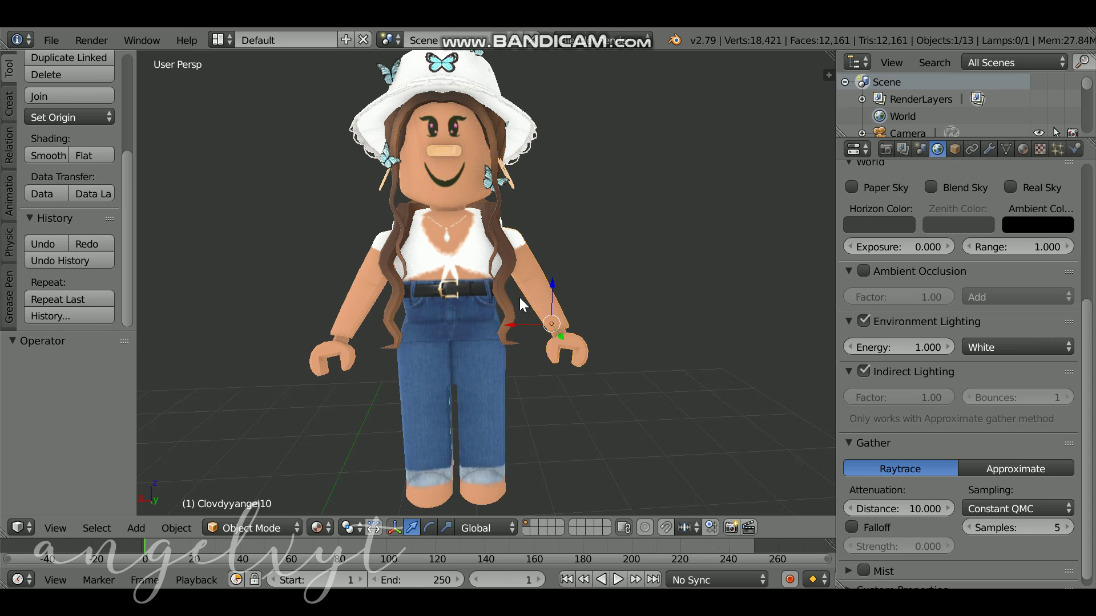
{"action": "left_click", "coordinate": [432, 526]}
{"action": "left_click_drag", "start_coordinate": [548, 273], "coordinate": [724, 377]}
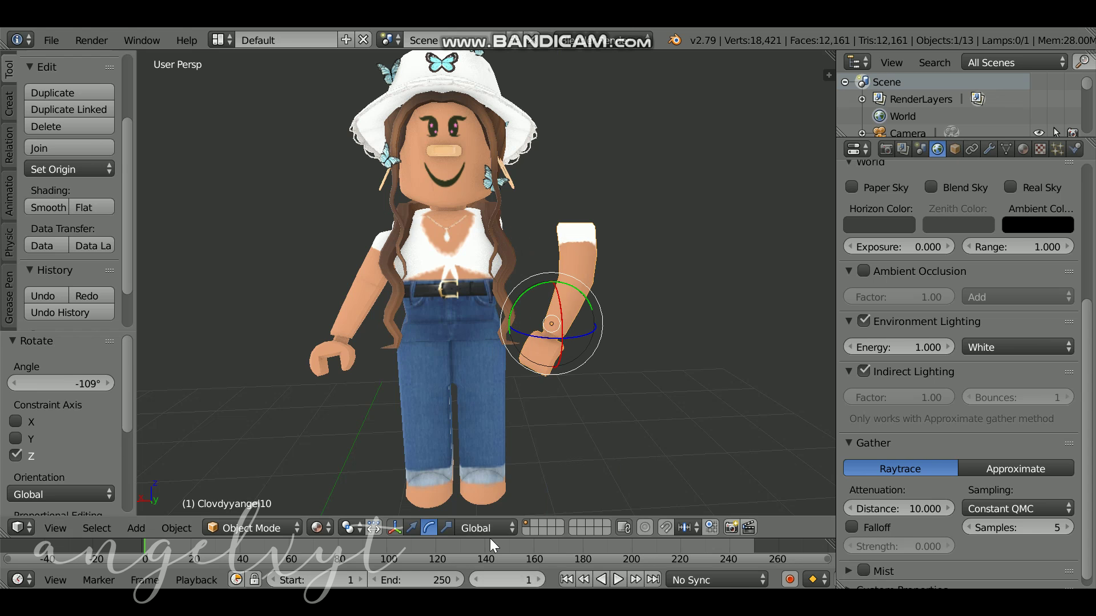
- Set the transform orientation to View and try rotating the left arm in that orientation
{"action": "left_click", "coordinate": [465, 528]}
{"action": "left_click", "coordinate": [477, 532]}
{"action": "left_click", "coordinate": [455, 528]}
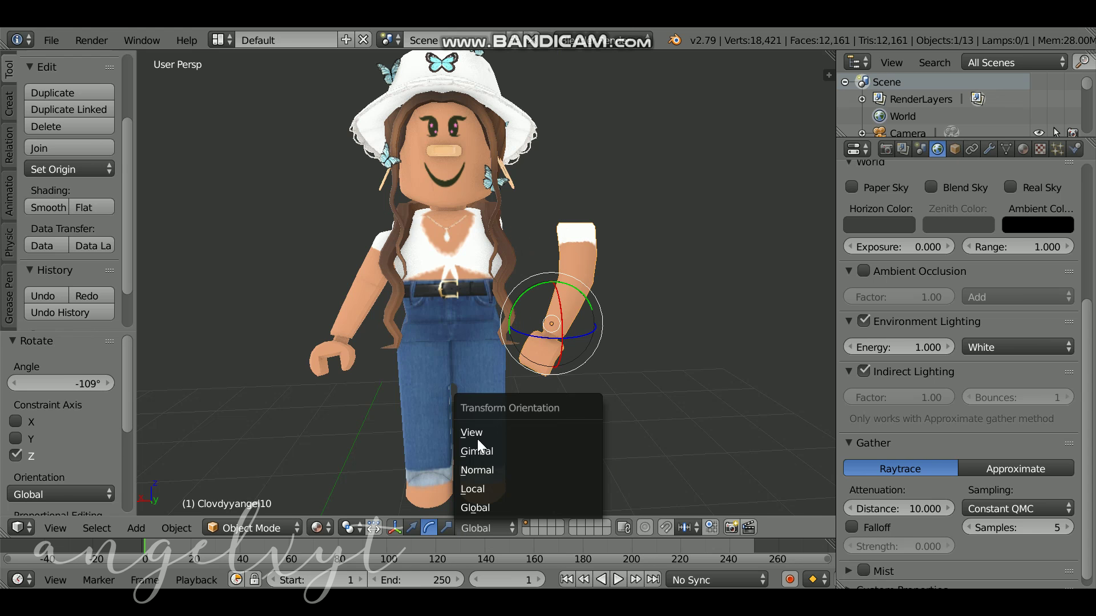
{"action": "left_click", "coordinate": [475, 434]}
{"action": "left_click_drag", "start_coordinate": [550, 275], "coordinate": [485, 354]}
- Try the Gimbal transform orientation, return to View, and rotate the left arm with the manipulator
{"action": "left_click", "coordinate": [485, 528]}
{"action": "left_click", "coordinate": [510, 443]}
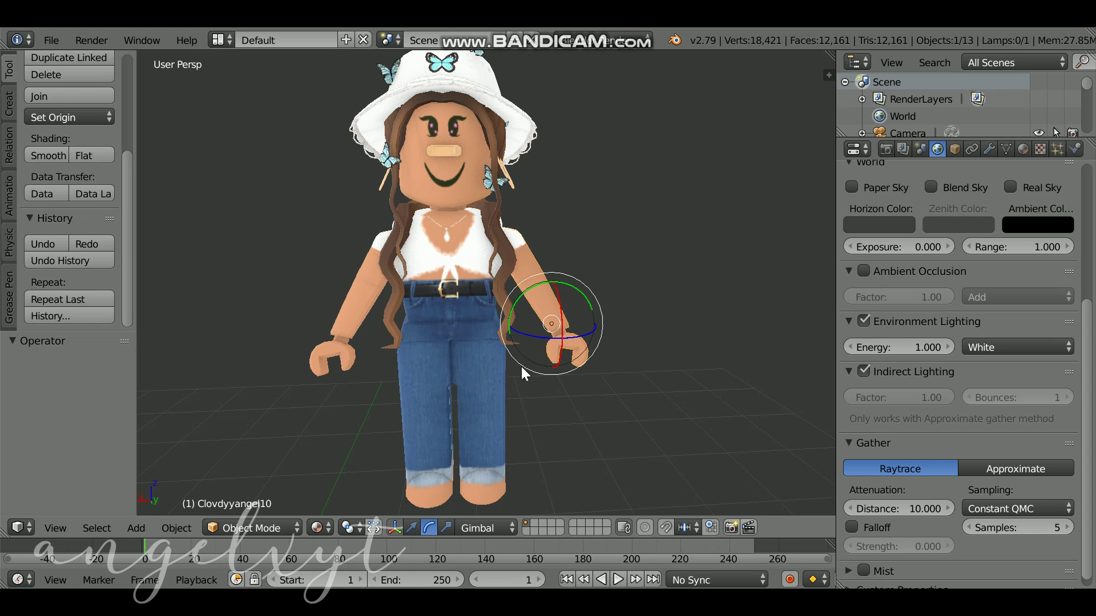
{"action": "left_click", "coordinate": [468, 520]}
{"action": "left_click", "coordinate": [493, 433]}
{"action": "left_click_drag", "start_coordinate": [512, 286], "coordinate": [499, 365]}
- Try moving the left arm with the Translate manipulator and switch back to the Rotate manipulator
{"action": "left_click", "coordinate": [411, 528]}
{"action": "left_click_drag", "start_coordinate": [567, 289], "coordinate": [639, 188]}
{"action": "left_click", "coordinate": [428, 528]}
{"action": "left_click", "coordinate": [488, 527]}
{"action": "left_click", "coordinate": [488, 528]}
{"action": "middle_click_drag", "start_coordinate": [565, 281], "coordinate": [691, 274]}
- Try the Local transform orientation and undo the last test transforms of the left arm
{"action": "left_click", "coordinate": [488, 528]}
{"action": "left_click", "coordinate": [488, 488]}
{"action": "left_click", "coordinate": [42, 243]}
{"action": "left_click", "coordinate": [43, 244]}
{"action": "left_click", "coordinate": [42, 244]}
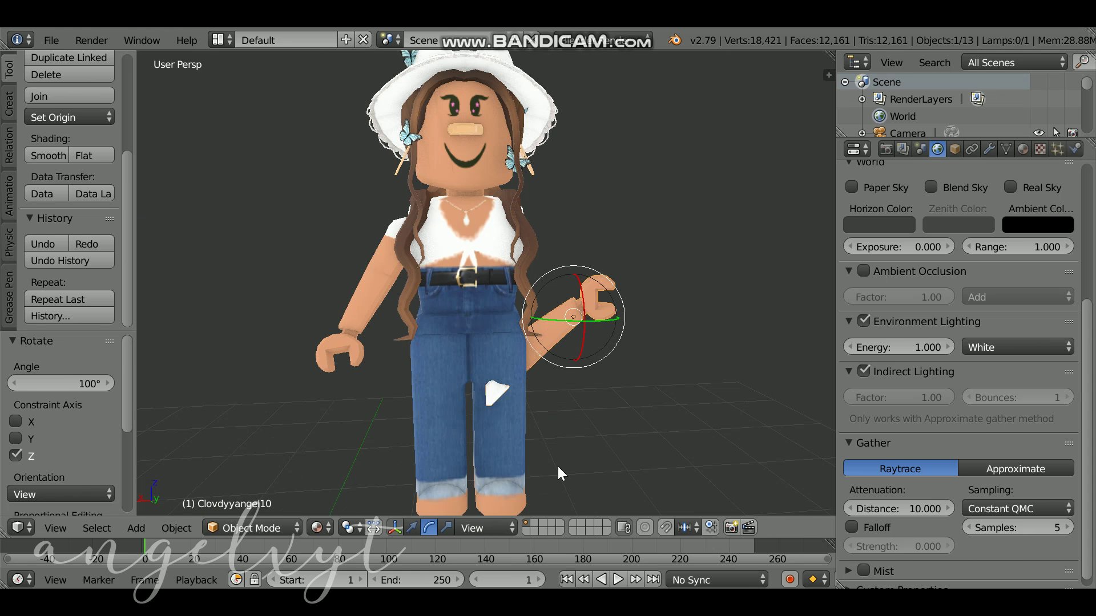
- Rotate the left arm by -47.6° about the view's Z axis, raise it toward the shoulder, and shift it 0.230 along Z
{"action": "left_click_drag", "start_coordinate": [558, 472], "coordinate": [494, 508]}
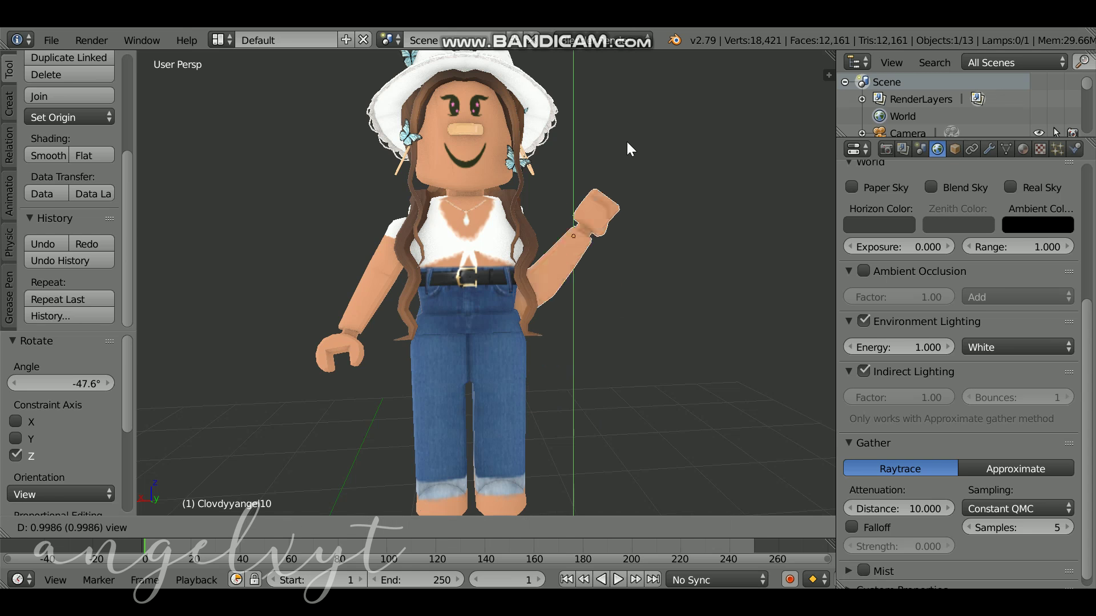
{"action": "left_click_drag", "start_coordinate": [626, 142], "coordinate": [622, 148]}
{"action": "key", "text": "shift+f"}
{"action": "key", "text": "w"}
{"action": "key", "text": "s"}
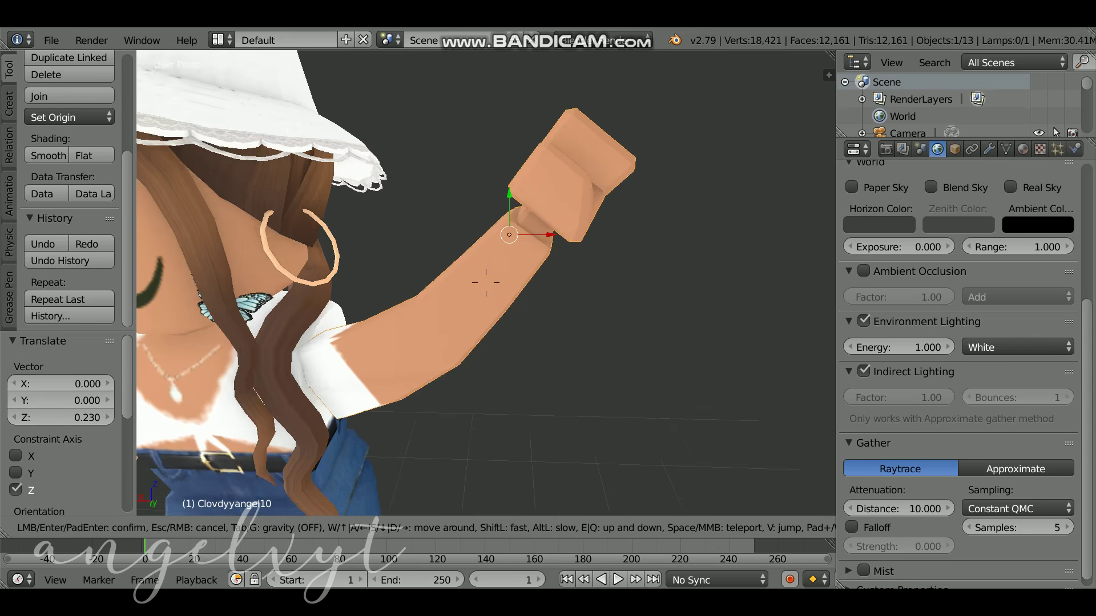
{"action": "key", "text": "s"}
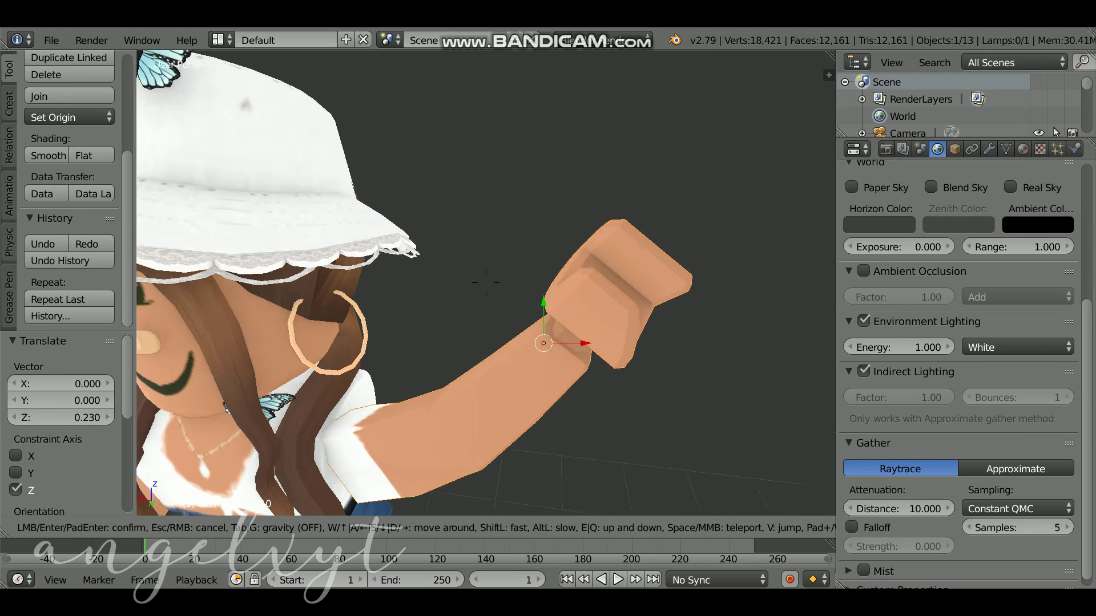
{"action": "left_click", "coordinate": [508, 172]}
- Rotate the left arm further and fit it to the shoulder, including a 0.170 shift along the view's Y axis
{"action": "key", "text": "shift+f"}
{"action": "left_click", "coordinate": [570, 334]}
{"action": "key", "text": "r"}
{"action": "left_click", "coordinate": [586, 323]}
{"action": "left_click_drag", "start_coordinate": [598, 255], "coordinate": [597, 253]}
{"action": "left_click_drag", "start_coordinate": [564, 222], "coordinate": [563, 213]}
- Select the right arm and set its origin to its geometry
{"action": "scroll", "coordinate": [603, 310], "scroll_direction": "up", "scroll_amount": 3}
{"action": "right_click", "coordinate": [450, 313]}
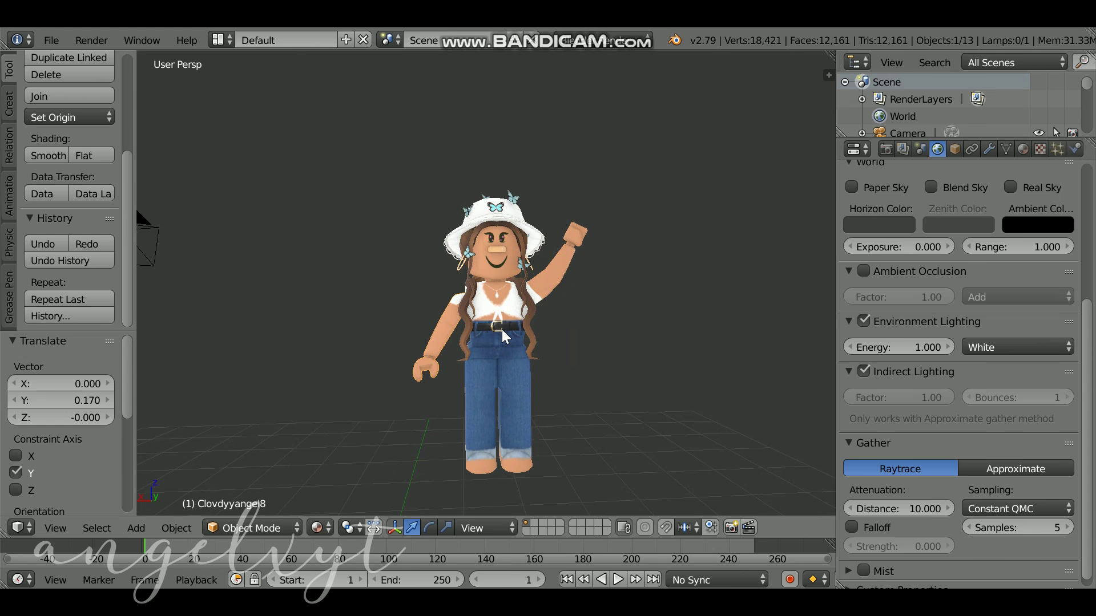
{"action": "scroll", "coordinate": [501, 329], "scroll_direction": "up", "scroll_amount": 3}
{"action": "left_click", "coordinate": [79, 121]}
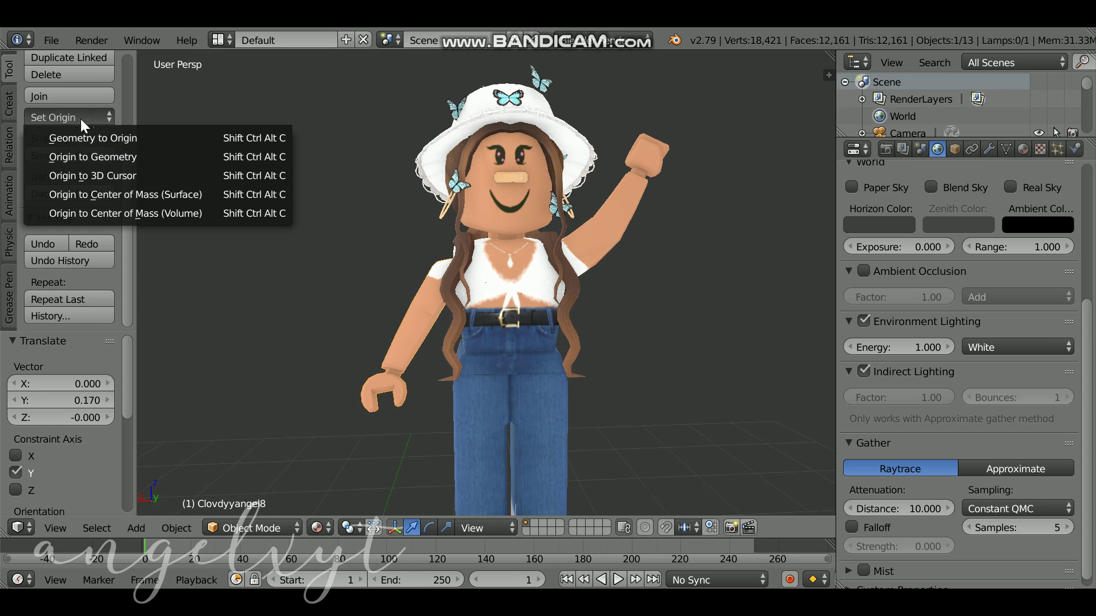
{"action": "left_click", "coordinate": [129, 151]}
- Adjust the right arm's position and rotation slightly with the Translate and Rotate manipulators
{"action": "left_click", "coordinate": [429, 528]}
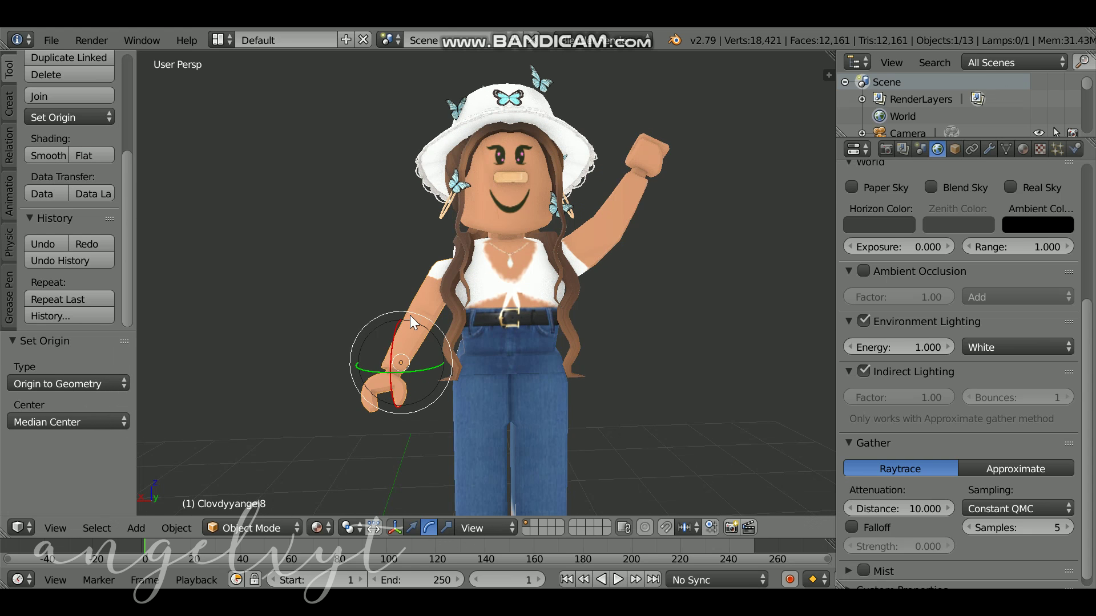
{"action": "left_click", "coordinate": [411, 528]}
{"action": "mouse_move", "coordinate": [402, 320]}
{"action": "left_mouse_down"}
{"action": "mouse_move", "coordinate": [396, 310]}
{"action": "mouse_move", "coordinate": [427, 303]}
{"action": "mouse_move", "coordinate": [401, 306]}
{"action": "left_mouse_up"}
{"action": "left_click", "coordinate": [425, 528]}
{"action": "left_click_drag", "start_coordinate": [436, 349], "coordinate": [412, 325]}
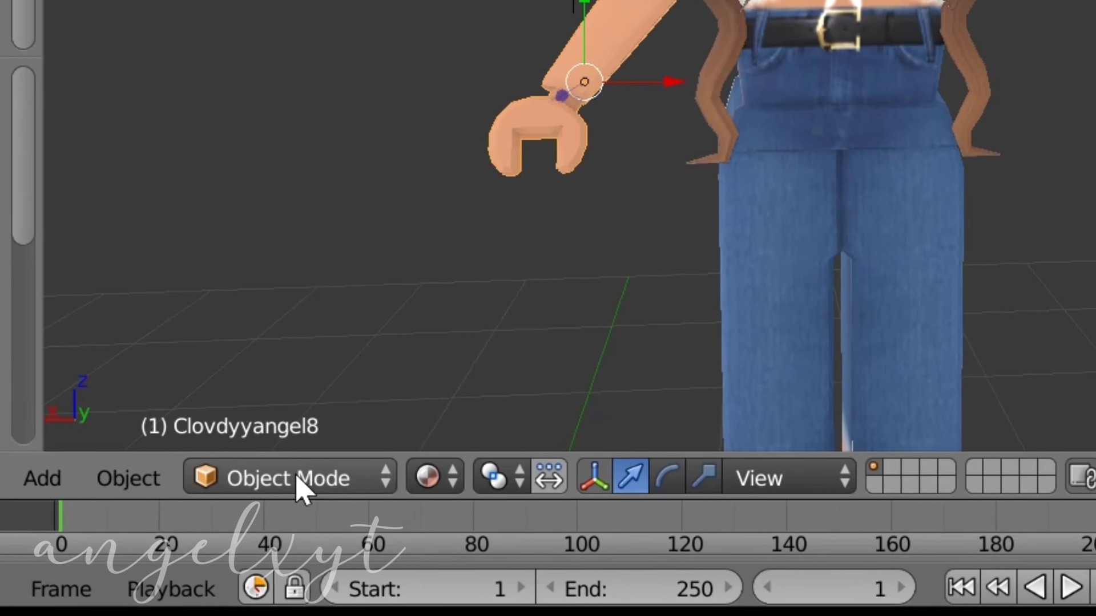
- Put the right arm in Edit Mode and set the viewport shading to Wireframe
{"action": "left_click", "coordinate": [300, 482]}
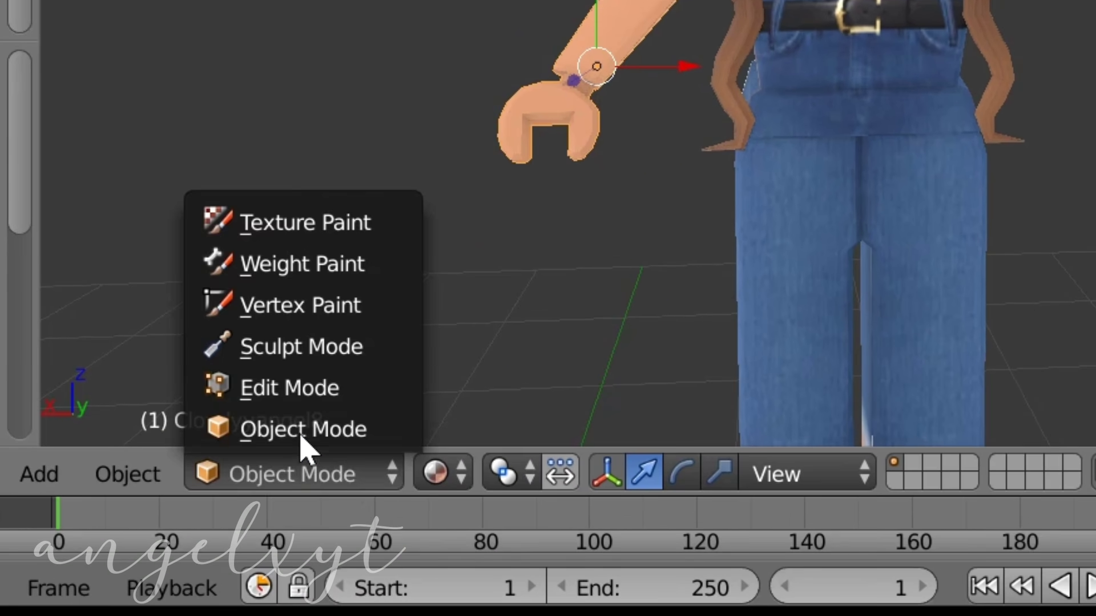
{"action": "left_click", "coordinate": [307, 389]}
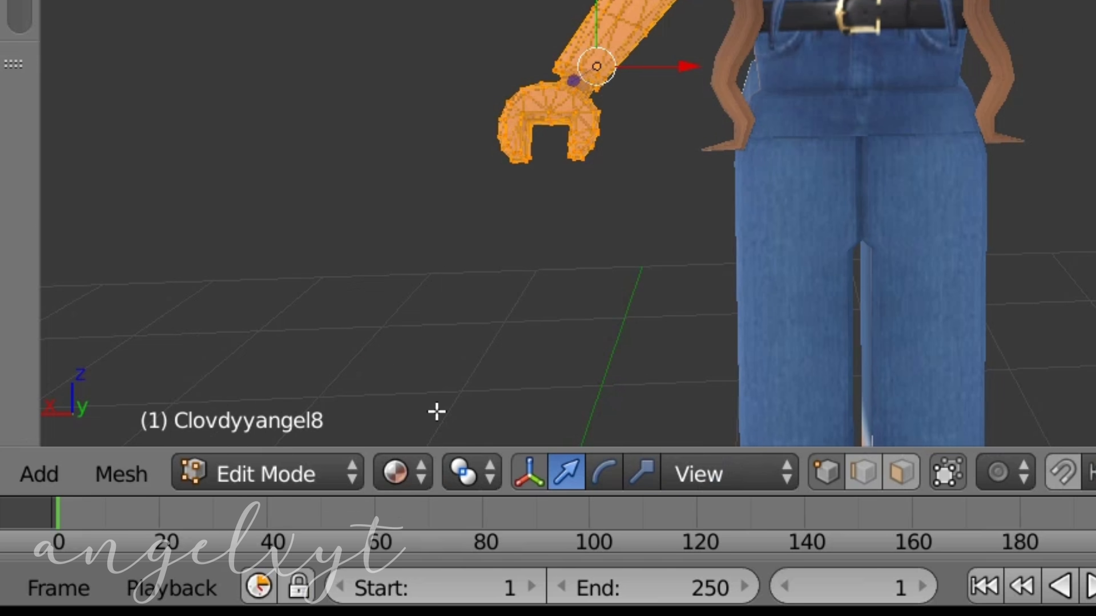
{"action": "left_click", "coordinate": [392, 481]}
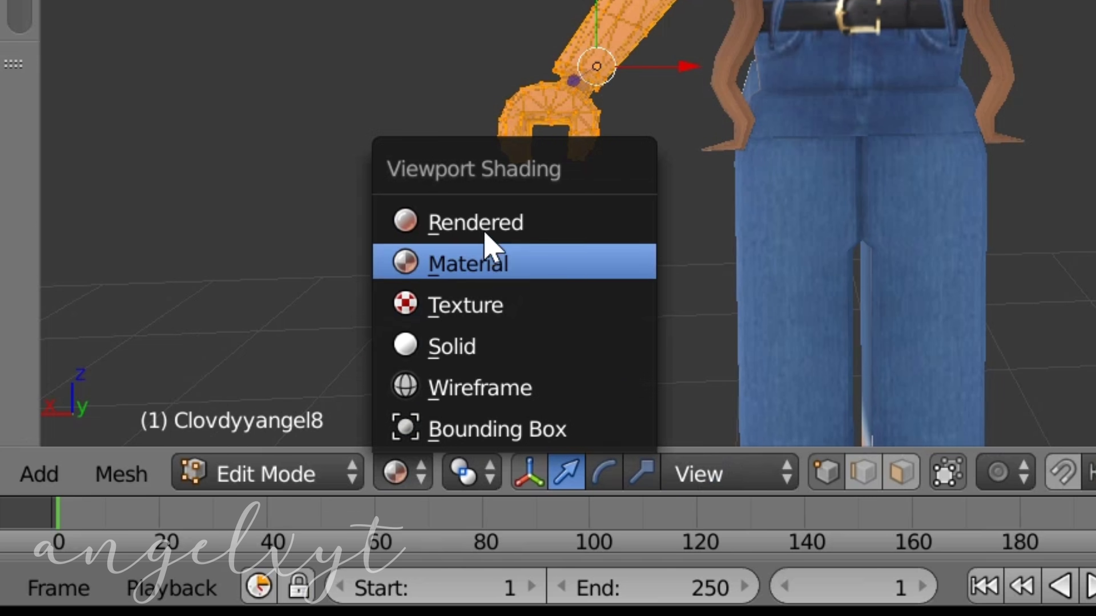
{"action": "left_click", "coordinate": [460, 386]}
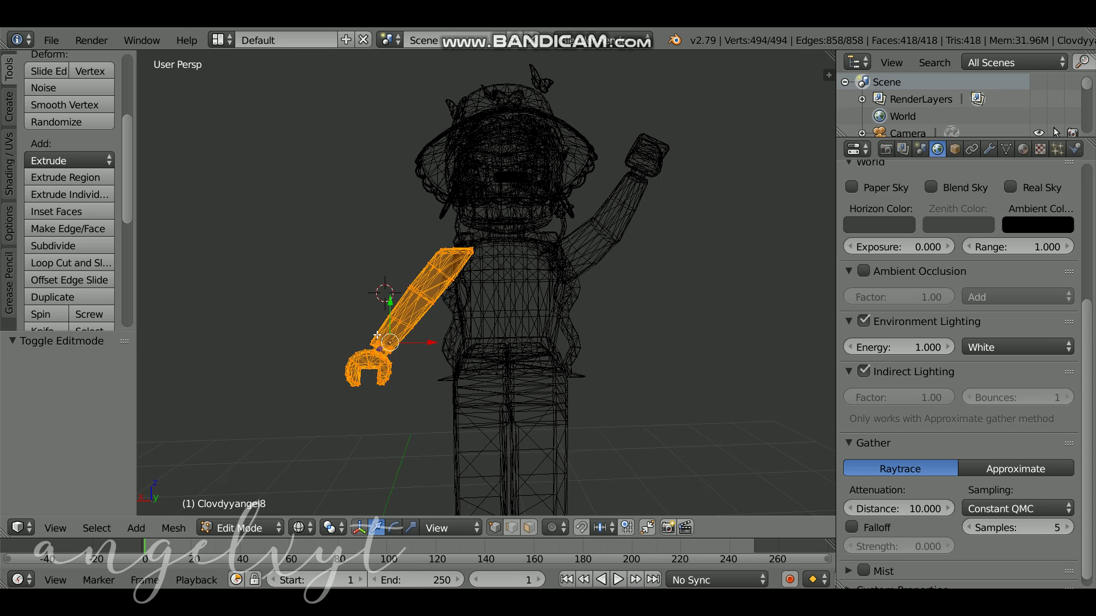
- Lasso-select the right forearm and hand vertices and rotate them about 50° toward the body
{"action": "right_click", "coordinate": [422, 296]}
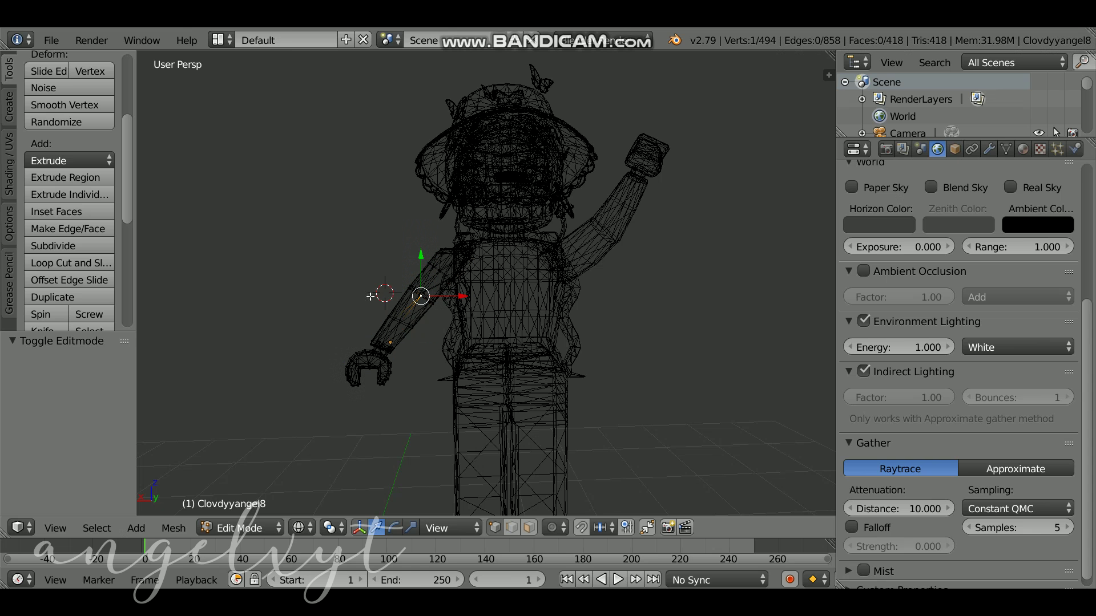
{"action": "mouse_move", "coordinate": [420, 295]}
{"action": "left_mouse_down", "text": "ctrl"}
{"action": "mouse_move", "coordinate": [437, 311]}
{"action": "mouse_move", "coordinate": [435, 336]}
{"action": "mouse_move", "coordinate": [396, 407]}
{"action": "mouse_move", "coordinate": [332, 311]}
{"action": "mouse_move", "coordinate": [359, 285]}
{"action": "left_mouse_up", "text": "ctrl"}
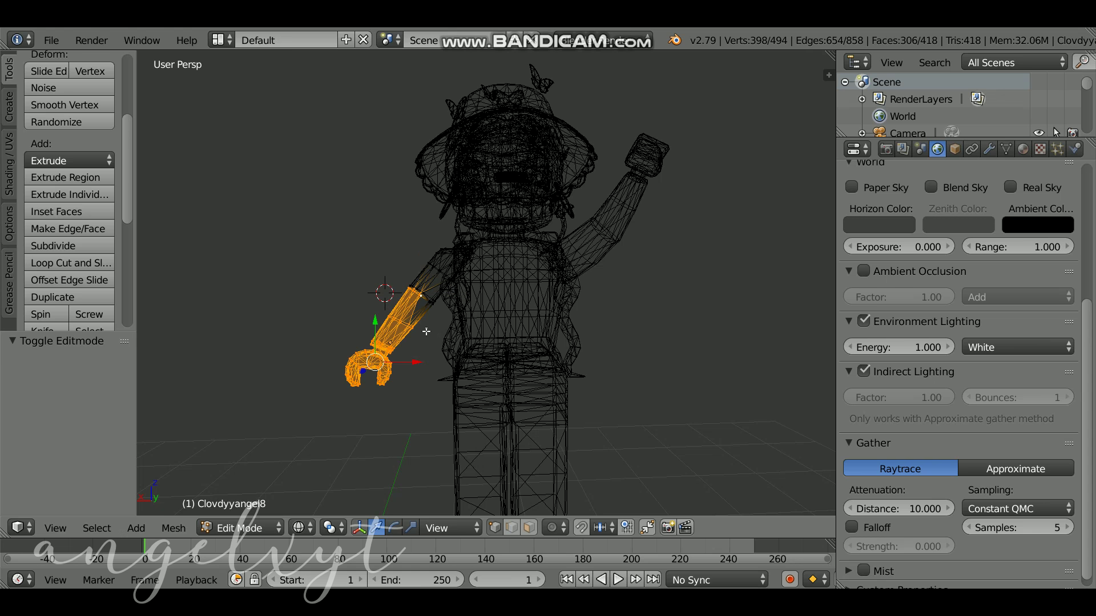
{"action": "key", "text": "r"}
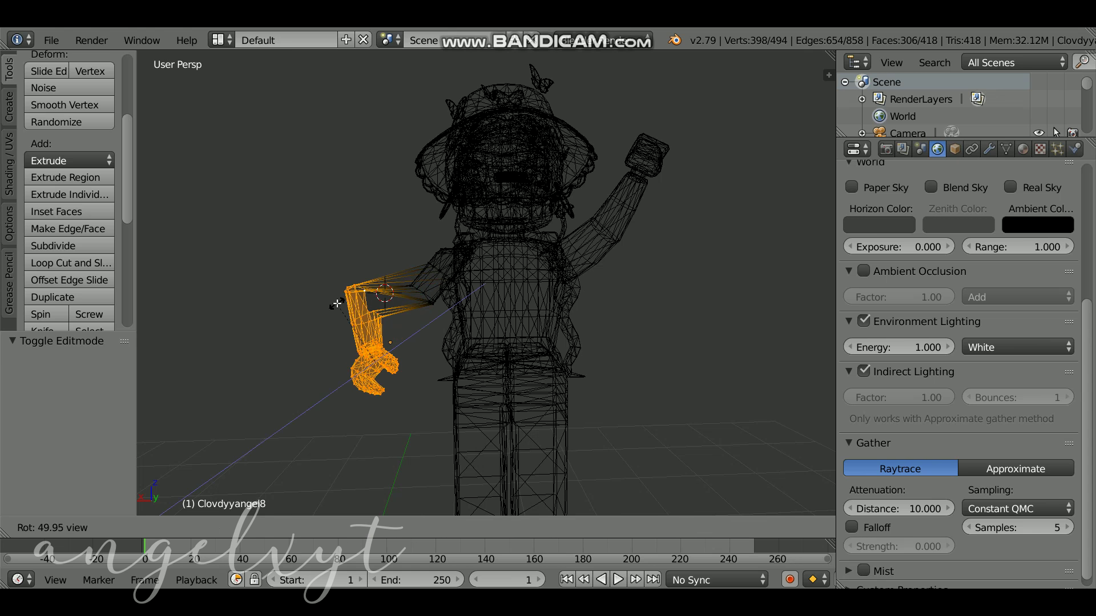
{"action": "left_click", "coordinate": [330, 303]}
- Move the selected forearm and hand 0.822 and another 0.020 along X to place the hand on the hip
{"action": "key", "text": "g"}
{"action": "key", "text": "x"}
{"action": "left_click", "coordinate": [474, 382]}
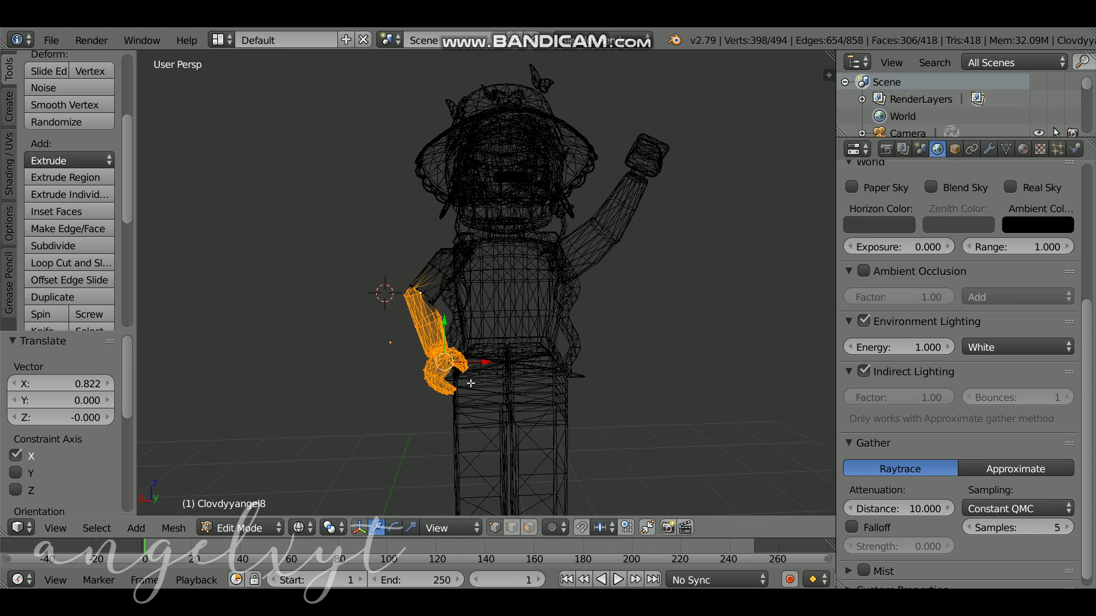
{"action": "key", "text": "g"}
{"action": "key", "text": "x"}
{"action": "left_click", "coordinate": [483, 368]}
{"action": "left_click", "coordinate": [390, 293]}
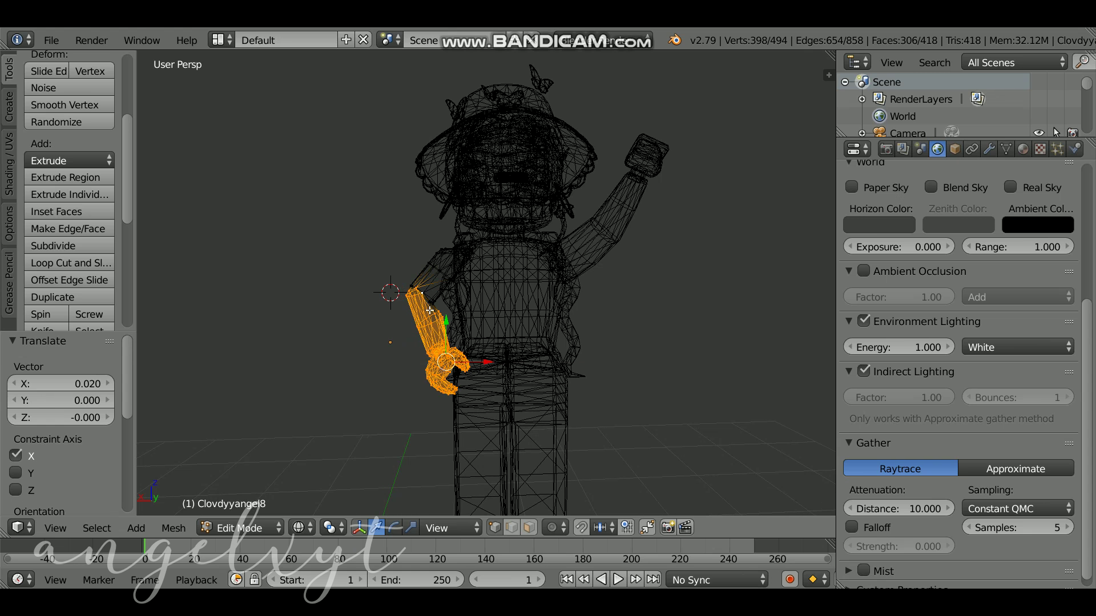
- Set the viewport shading back to Material and return to Object Mode
{"action": "left_click", "coordinate": [299, 528]}
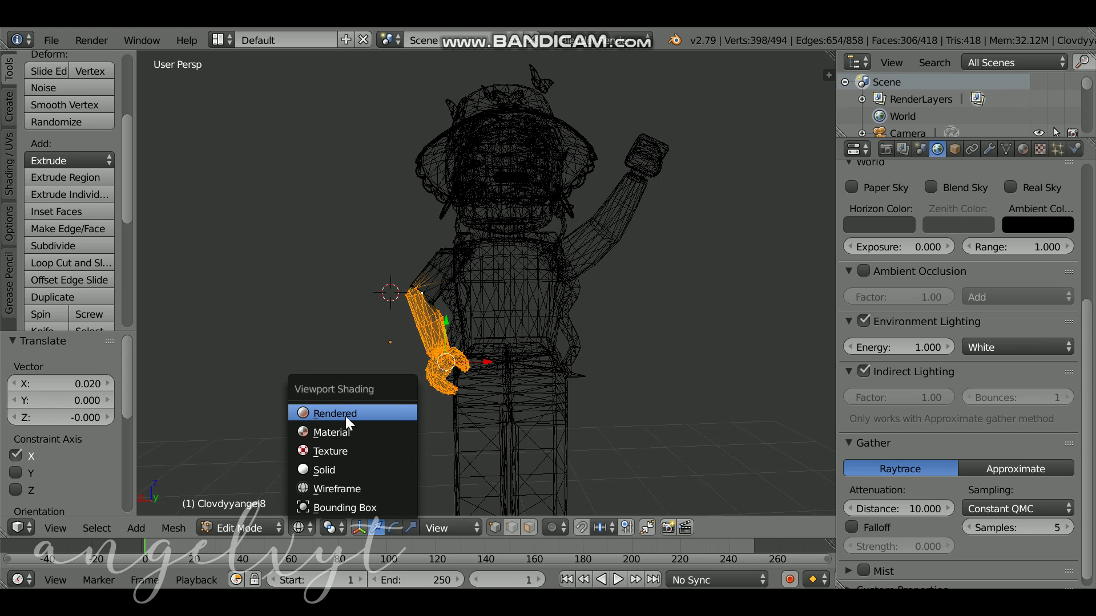
{"action": "left_click", "coordinate": [344, 432]}
{"action": "left_click", "coordinate": [244, 526]}
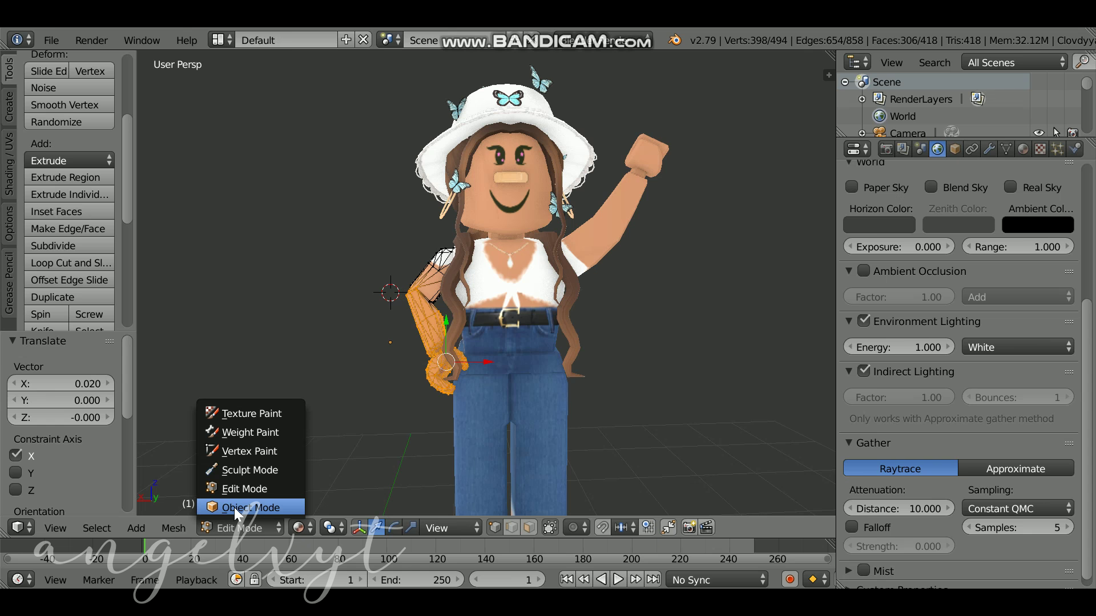
{"action": "left_click", "coordinate": [234, 508]}
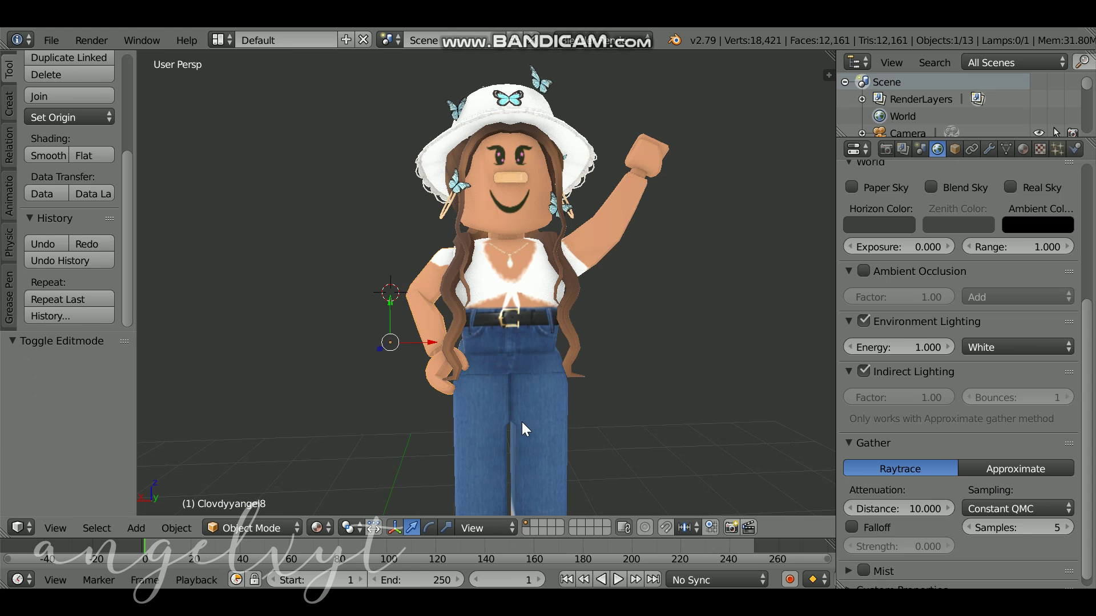
- Examine the arm pose from the front and bring the avatar's legs into view
{"action": "key", "text": "shift+f"}
{"action": "key", "text": "s"}
{"action": "key", "text": "s"}
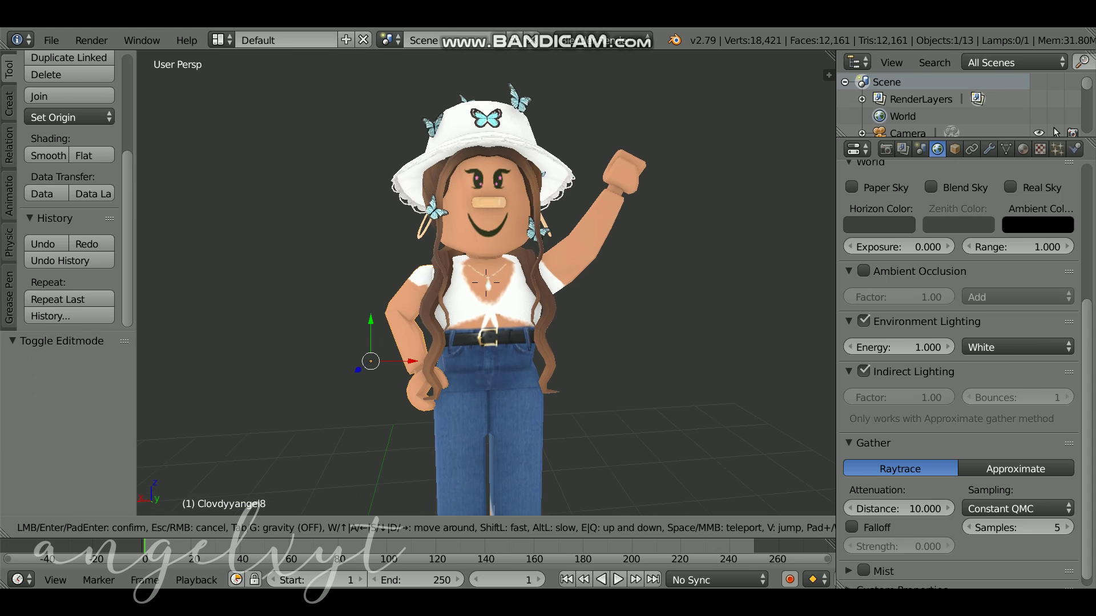
{"action": "key", "text": "w"}
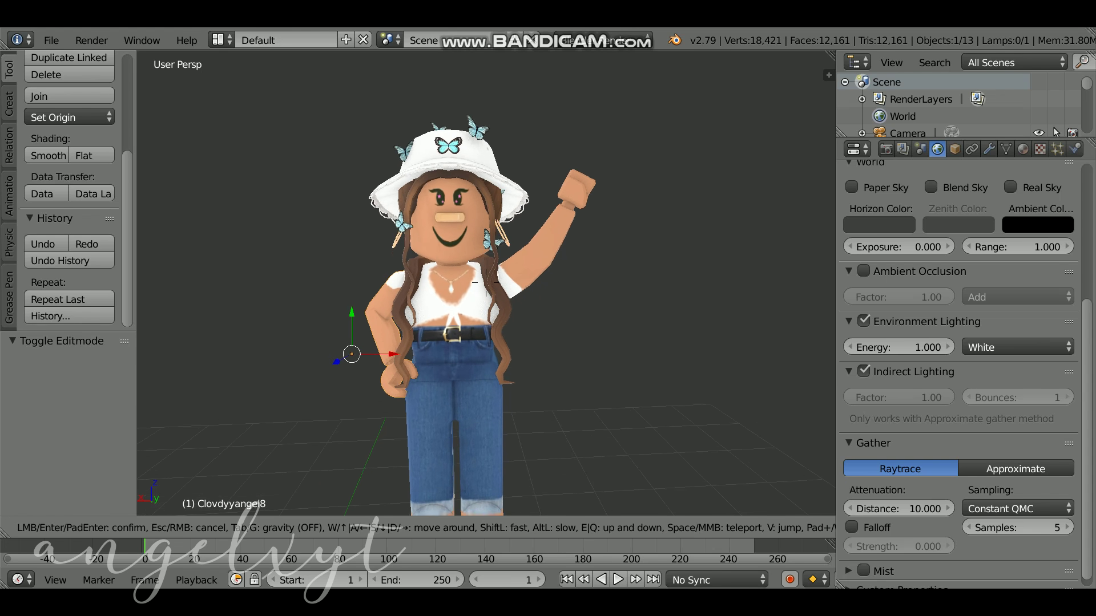
{"action": "key", "text": "Return"}
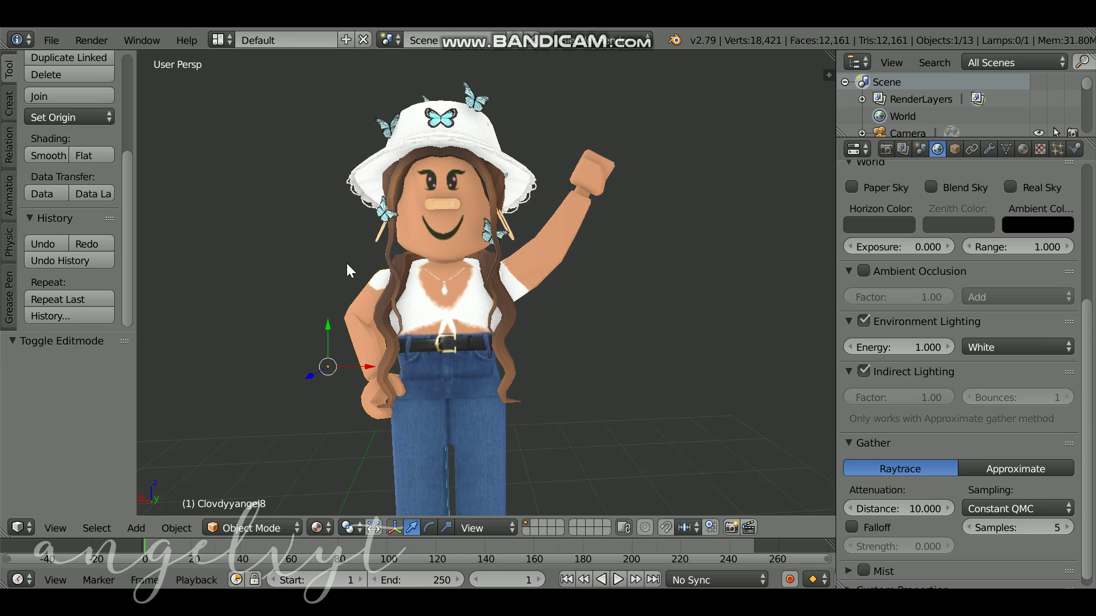
{"action": "key", "text": "shift+f"}
{"action": "key", "text": "s"}
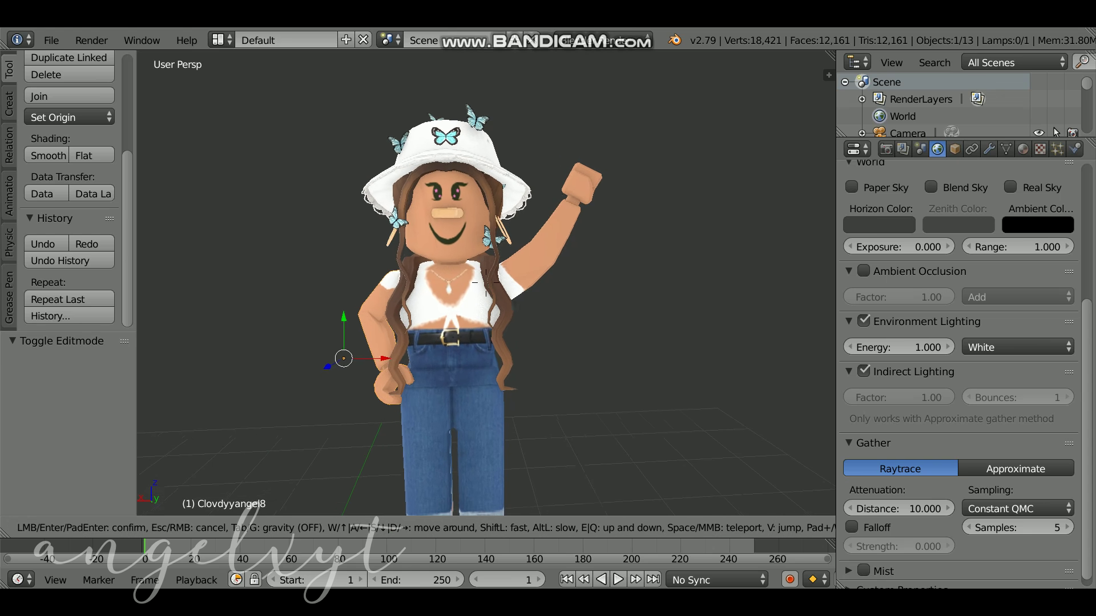
{"action": "key", "text": "w"}
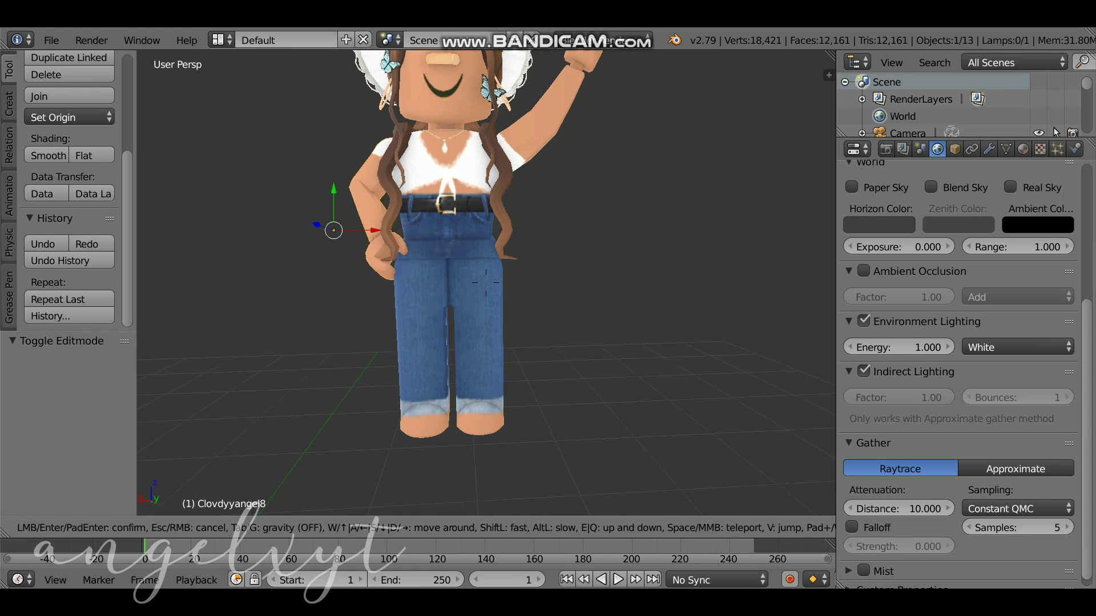
{"action": "key", "text": "Return"}
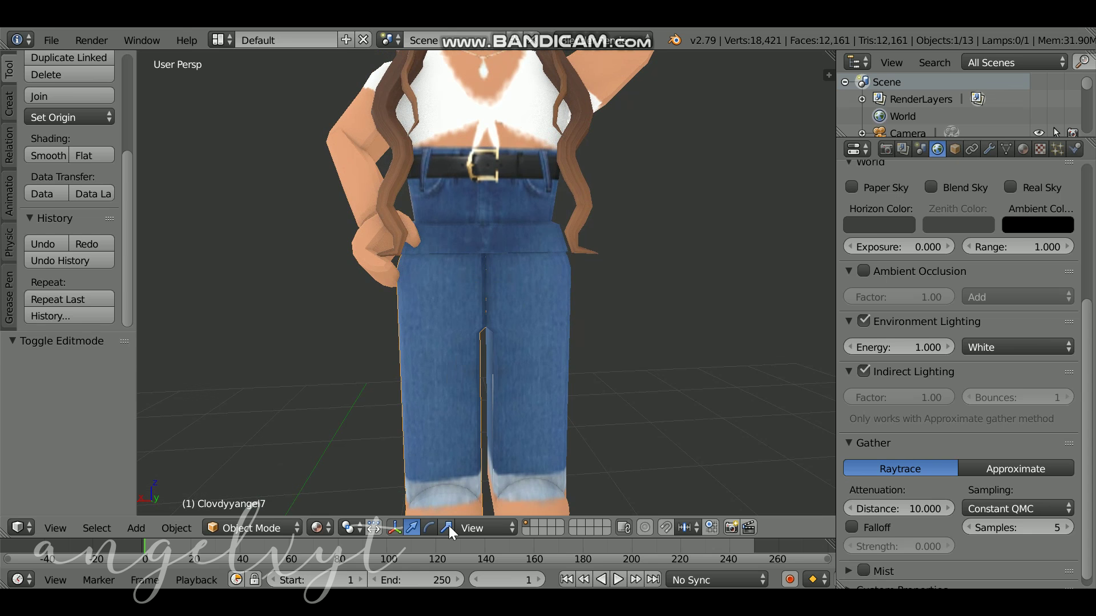
- Set the right leg's origin to its geometry and move the leg 0.050 along Y in Gimbal orientation
{"action": "key", "text": "ctrl+shift+alt+c"}
{"action": "left_click", "coordinate": [437, 409]}
{"action": "key", "text": "g"}
{"action": "left_click", "coordinate": [411, 492]}
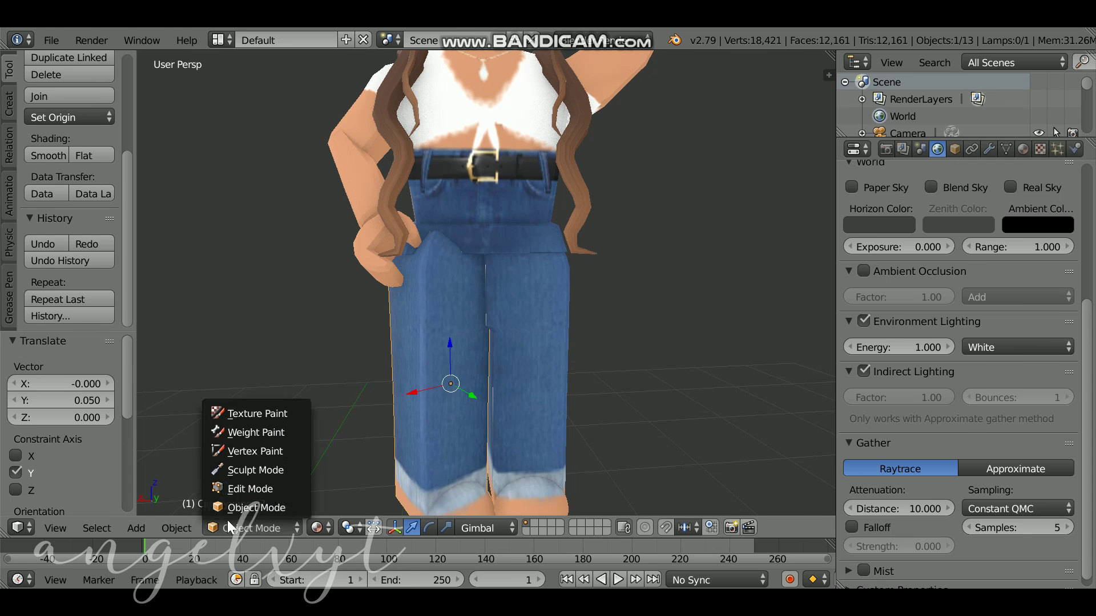
- In wireframe Edit Mode, rotate the right lower leg and foot outward and shift them along X to bend the knee
{"action": "key", "text": "Tab"}
{"action": "key", "text": "z"}
{"action": "scroll", "coordinate": [63, 251], "scroll_direction": "down", "scroll_amount": 10}
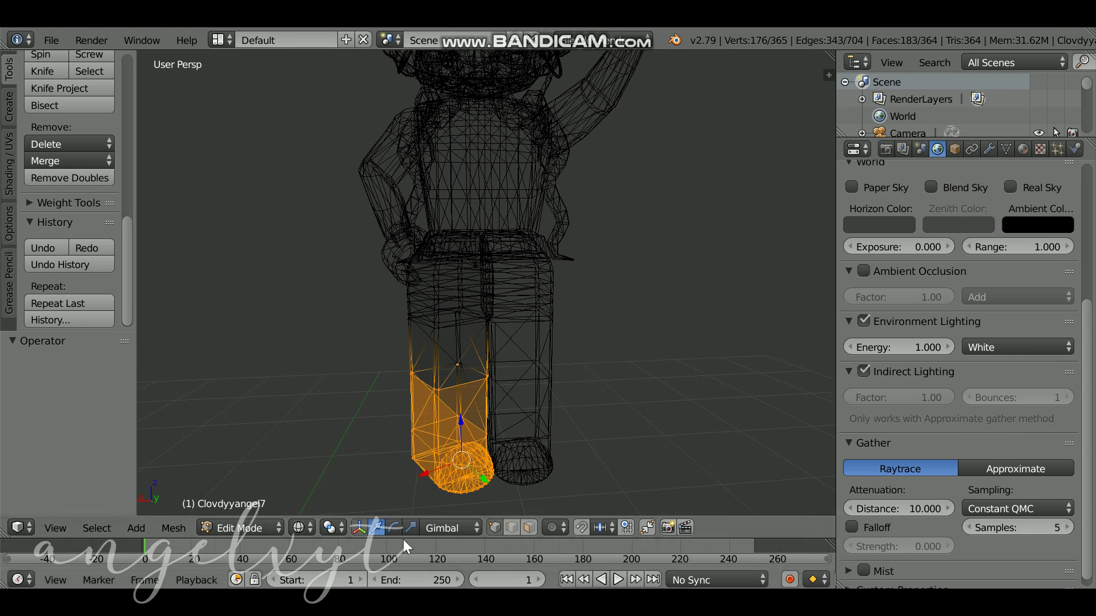
{"action": "key", "text": "r"}
{"action": "left_click", "coordinate": [449, 437]}
{"action": "key", "text": "alt+space"}
{"action": "left_click", "coordinate": [449, 437]}
{"action": "key", "text": "g"}
{"action": "key", "text": "x"}
{"action": "left_click", "coordinate": [475, 457]}
- Restore the Material shading and return the right leg to Object Mode
{"action": "key", "text": "z"}
{"action": "left_click", "coordinate": [245, 526]}
{"action": "left_click", "coordinate": [245, 508]}
{"action": "scroll", "coordinate": [433, 342], "scroll_direction": "down", "scroll_amount": 5}
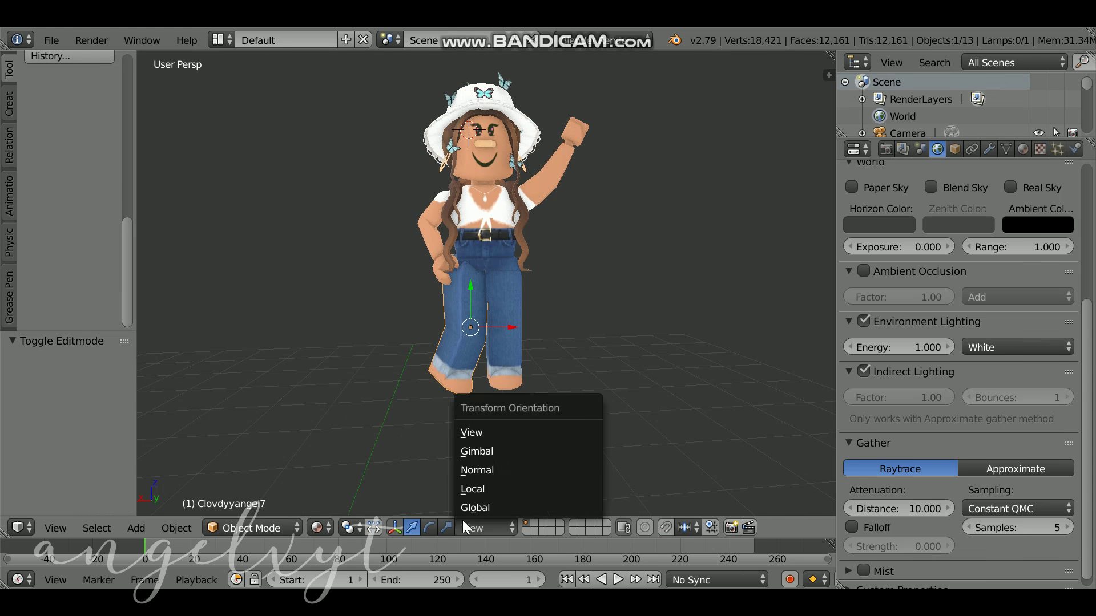
- Rotate the whole right leg slightly and move it -0.047 along X in Gimbal orientation
{"action": "key", "text": "r"}
{"action": "left_click", "coordinate": [517, 336]}
{"action": "key", "text": "g"}
{"action": "left_click", "coordinate": [443, 334]}
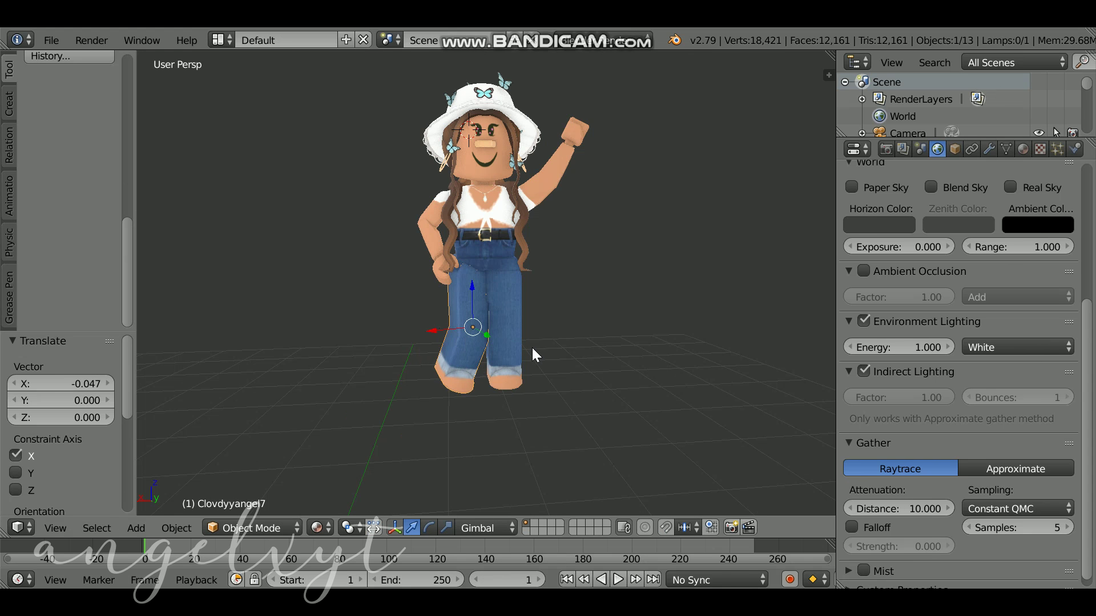
- Open the left leg in wireframe Edit Mode and lasso-select its lower leg and foot vertices
{"action": "key", "text": "shift+f"}
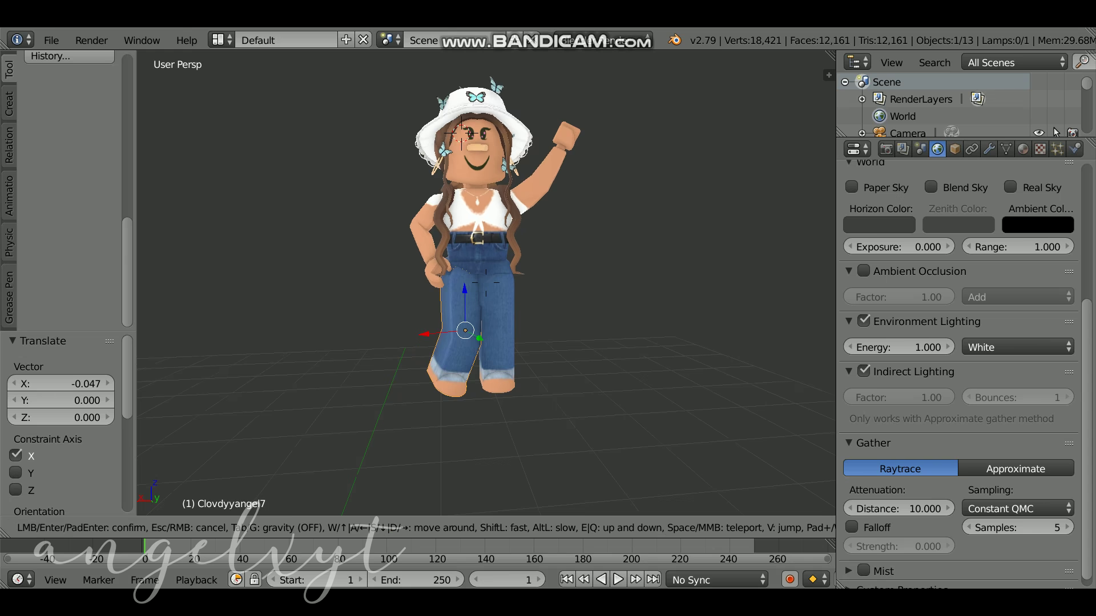
{"action": "key", "text": "s"}
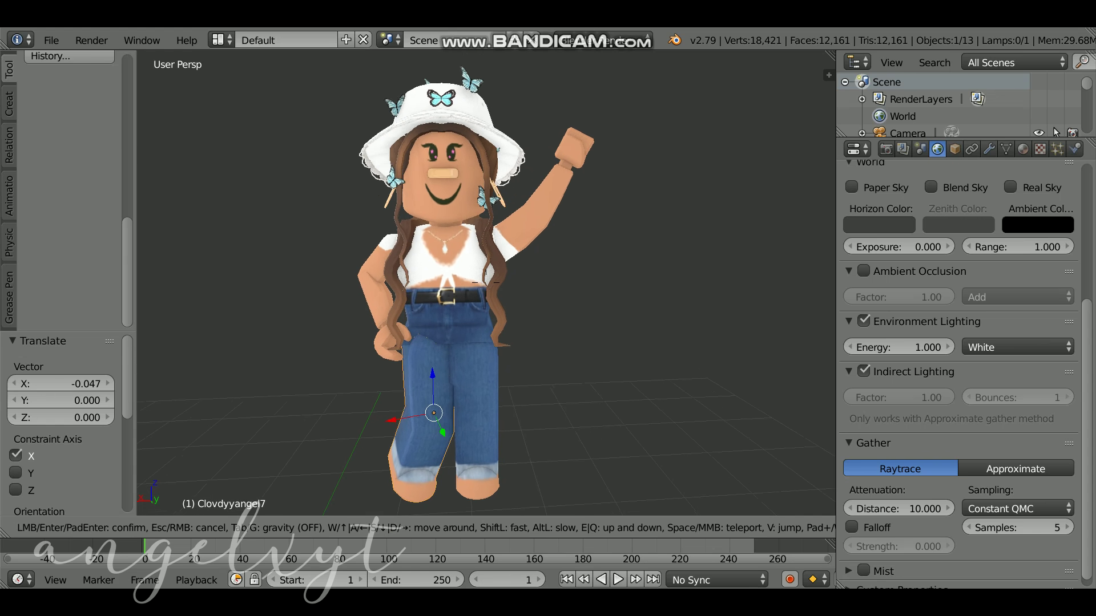
{"action": "key", "text": "w"}
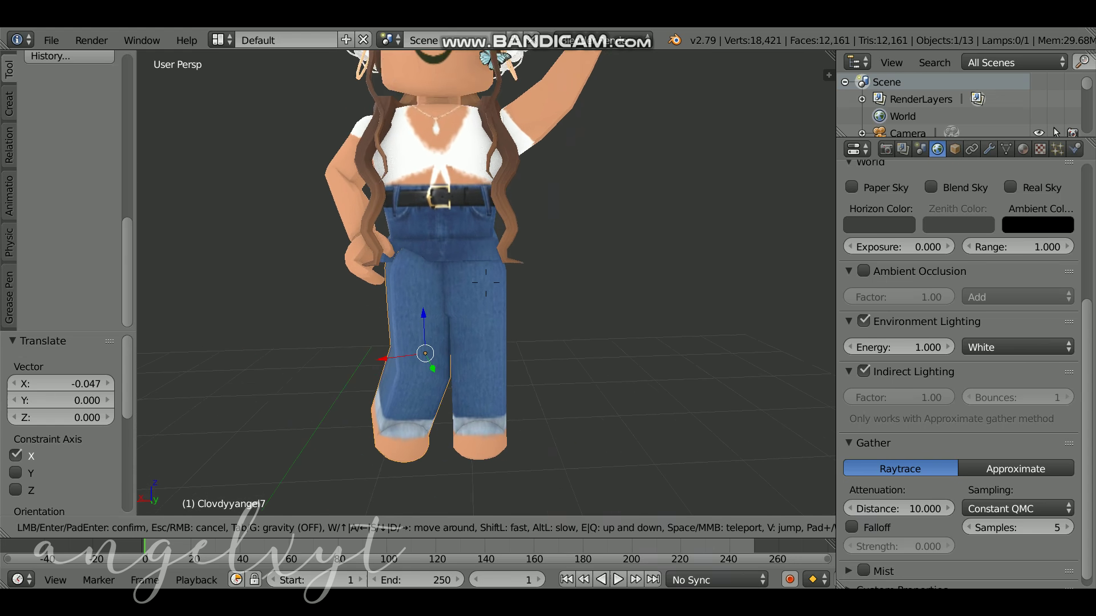
{"action": "left_click", "coordinate": [458, 287]}
{"action": "key", "text": "Tab"}
{"action": "left_click", "coordinate": [320, 527]}
{"action": "left_click", "coordinate": [320, 488]}
{"action": "key", "text": "a"}
{"action": "left_click_drag", "start_coordinate": [415, 321], "coordinate": [485, 327], "text": "ctrl"}
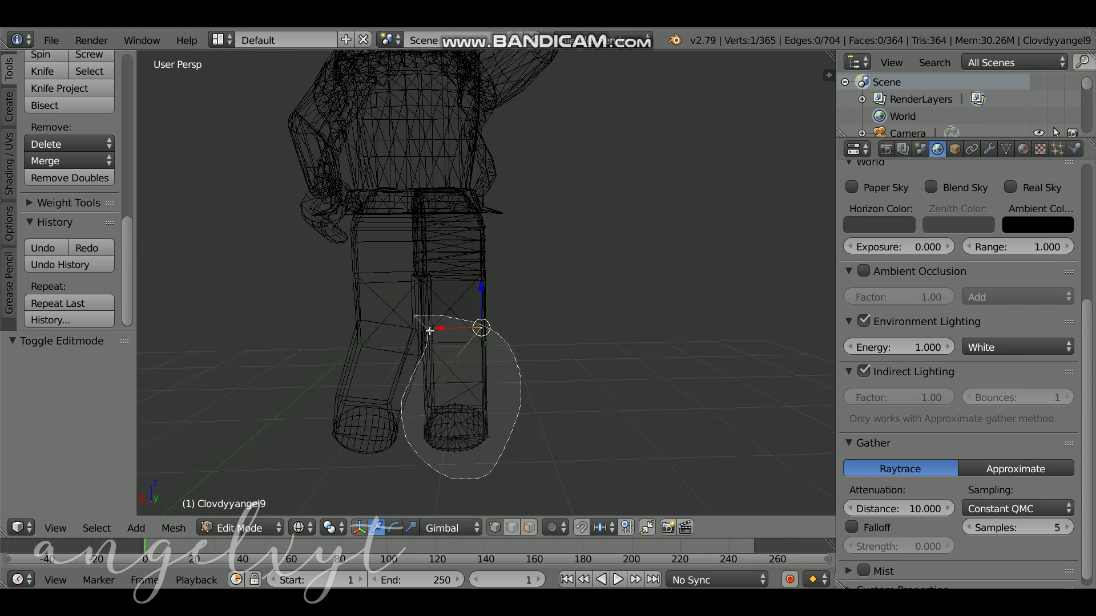
- Rotate the selected left lower leg and foot to bend the knee, and return to Object Mode with Material shading
{"action": "key", "text": "shift+f"}
{"action": "left_click", "coordinate": [486, 284]}
{"action": "key", "text": "r"}
{"action": "left_click", "coordinate": [388, 388]}
{"action": "key", "text": "Tab"}
{"action": "key", "text": "z"}
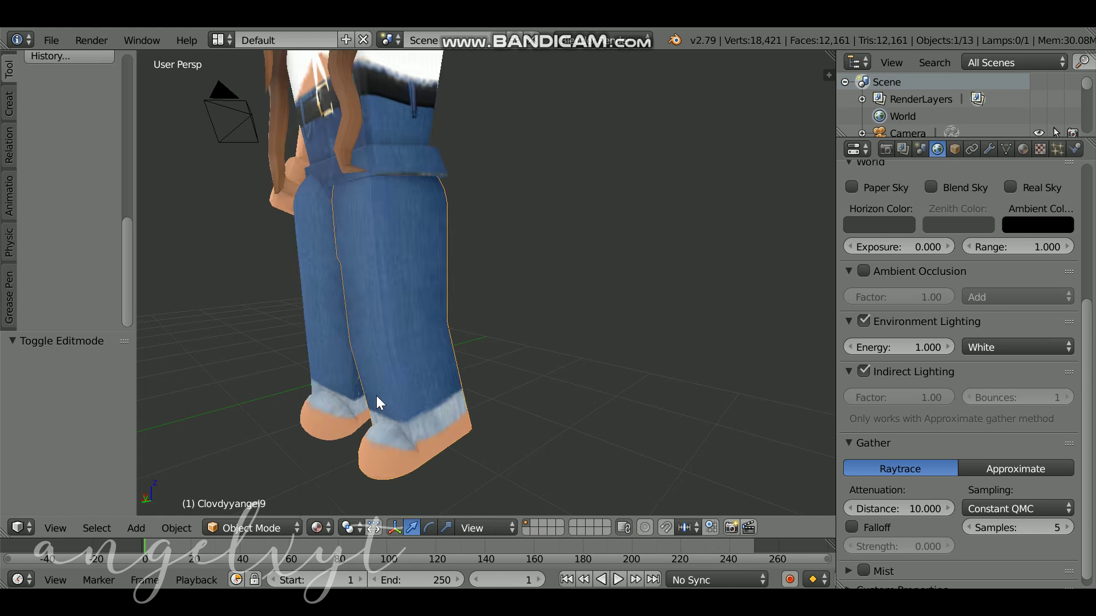
- Undo the left leg's knee bend after checking the pose from the front
{"action": "key", "text": "shift+f"}
{"action": "key", "text": "w"}
{"action": "key", "text": "e"}
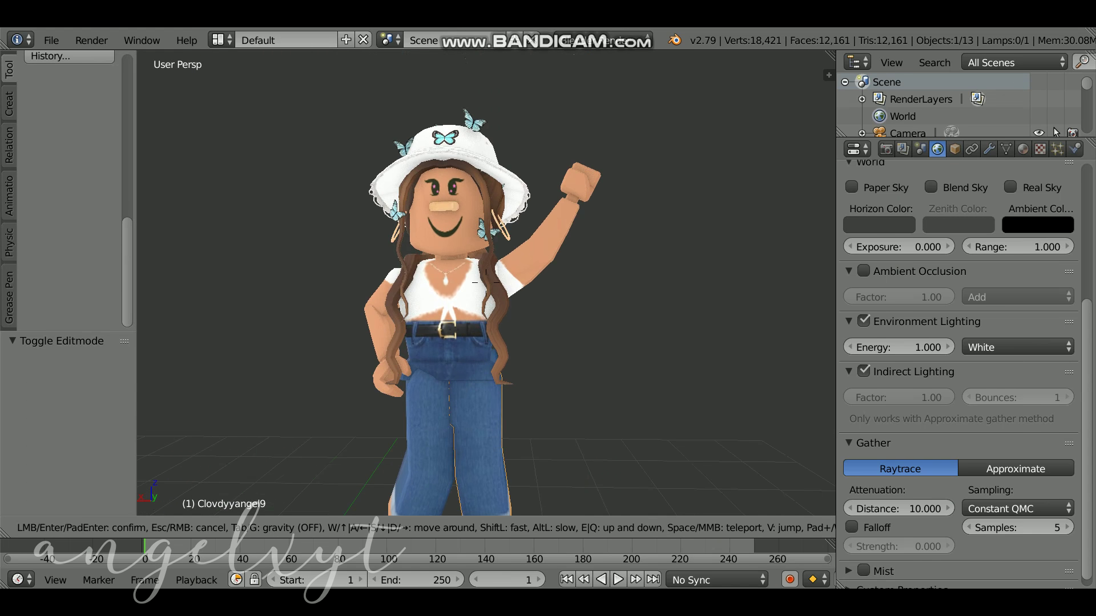
{"action": "key", "text": "q"}
{"action": "left_click", "coordinate": [485, 289]}
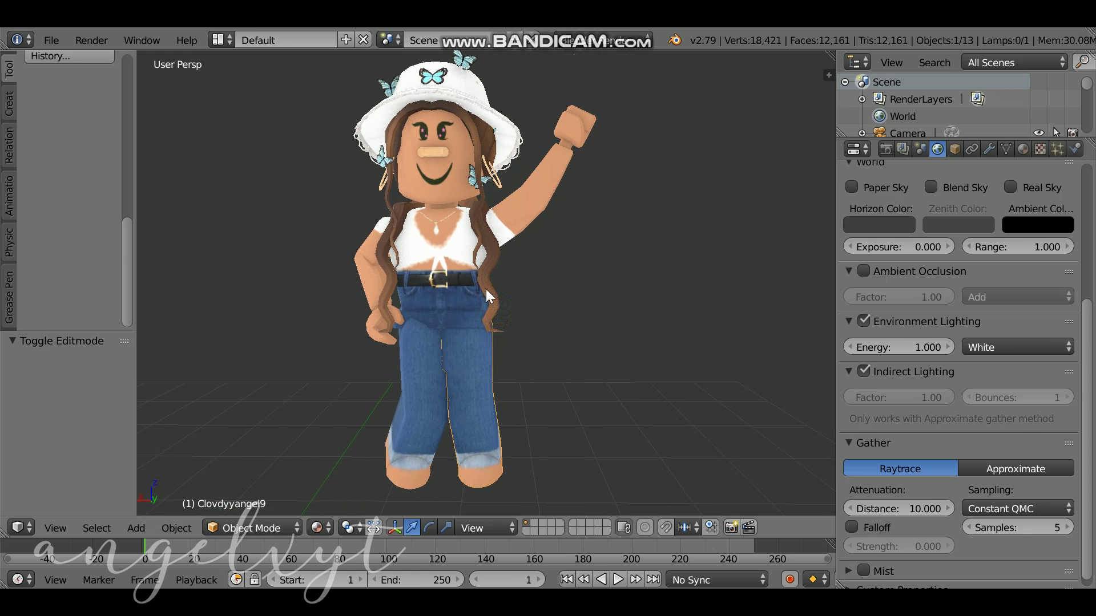
{"action": "scroll", "coordinate": [66, 170], "scroll_direction": "up", "scroll_amount": 6}
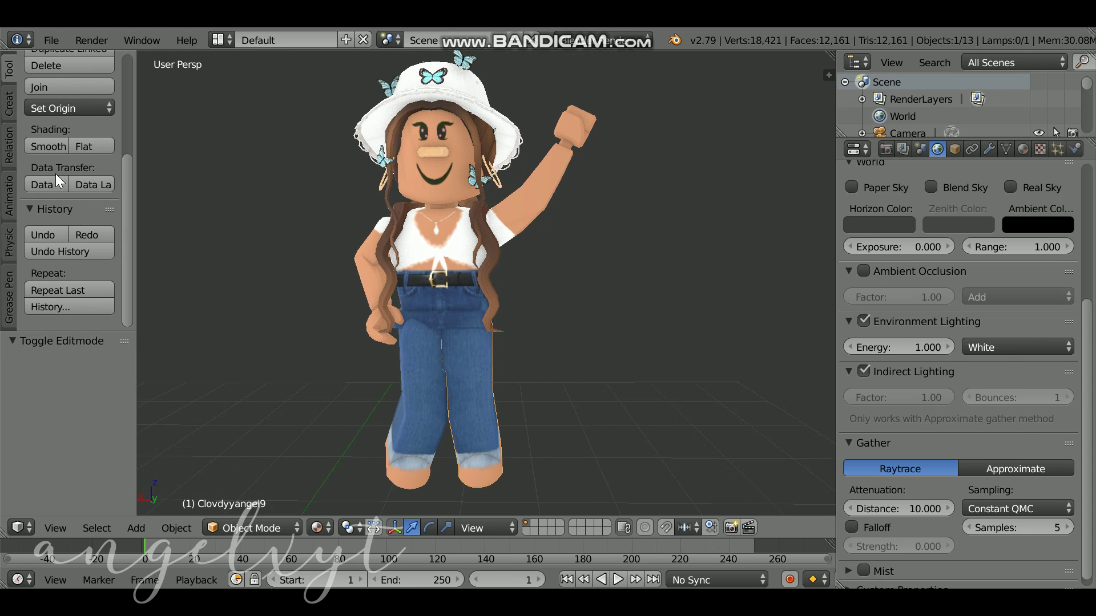
{"action": "left_click", "coordinate": [56, 231]}
{"action": "left_click", "coordinate": [56, 232]}
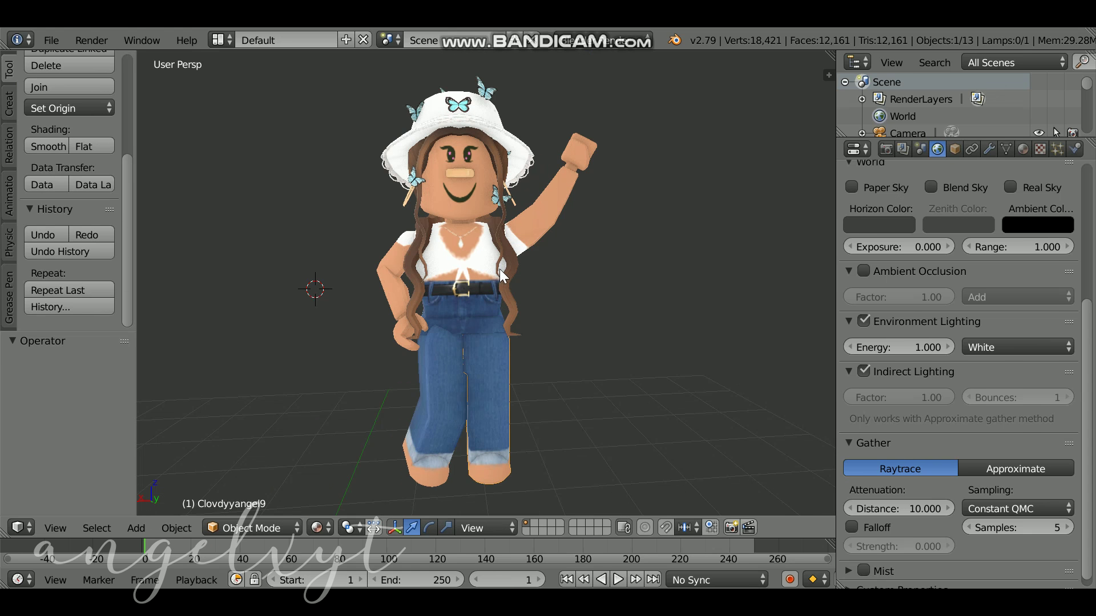
{"action": "key", "text": "ctrl+z"}
{"action": "key", "text": "ctrl+shift+z"}
{"action": "key", "text": "ctrl+z"}
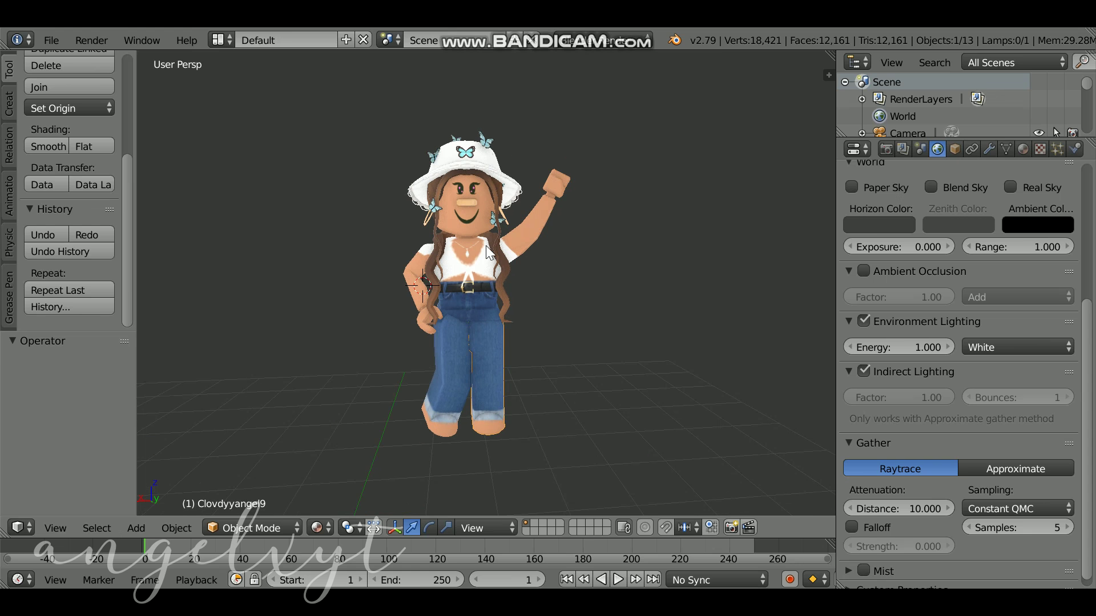
{"action": "key", "text": "ctrl+z"}
{"action": "key", "text": "ctrl+shift+z"}
- Fit the whole avatar inside the camera frame through the camera view, and return to the perspective view
{"action": "left_click", "coordinate": [56, 527]}
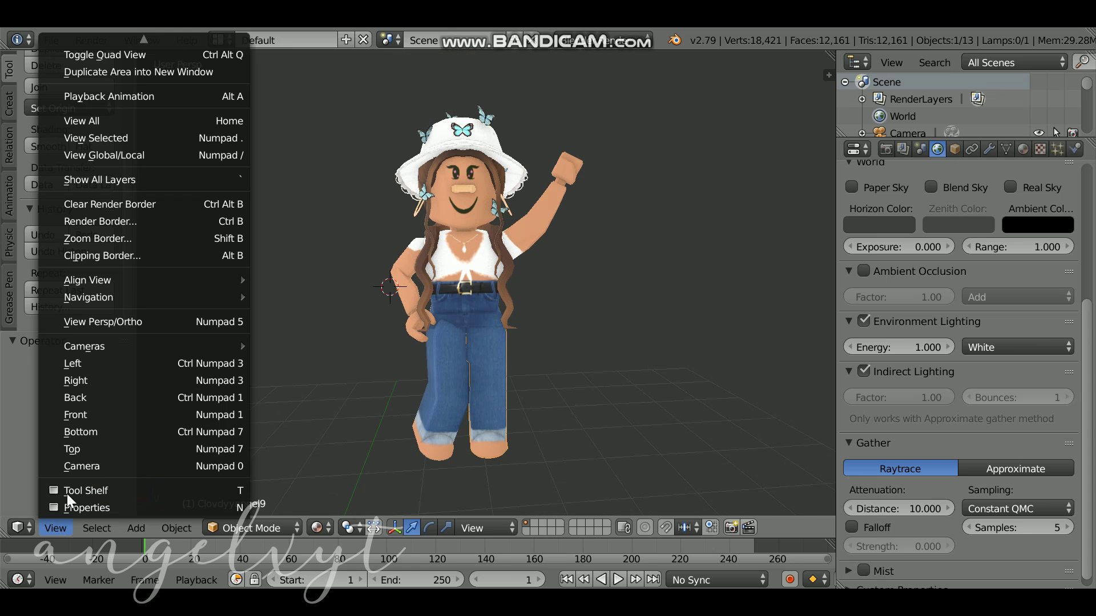
{"action": "left_click", "coordinate": [92, 465]}
{"action": "key", "text": "shift+f"}
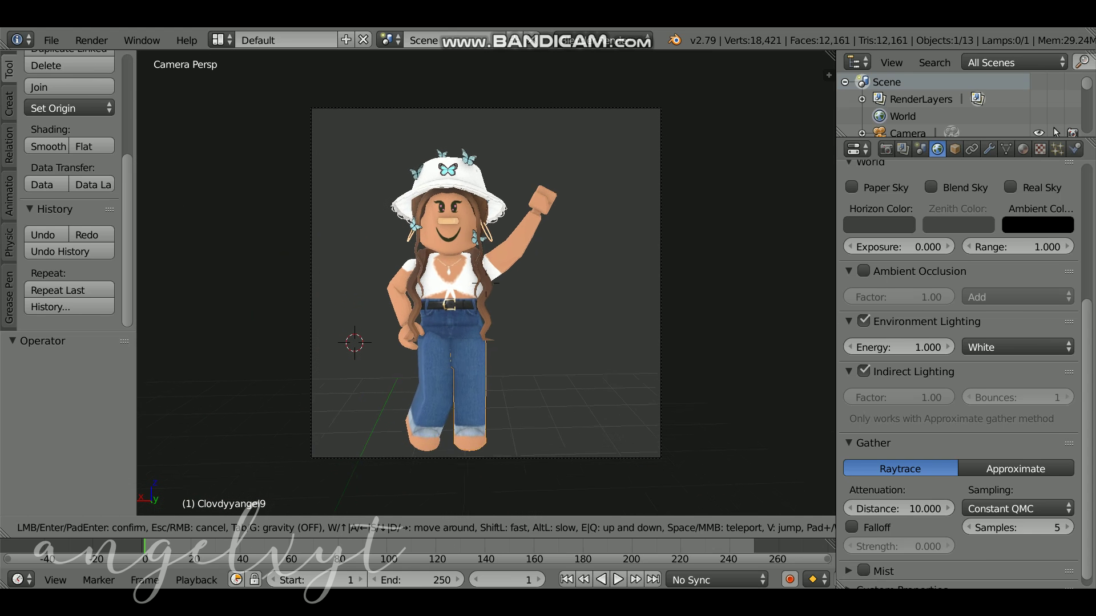
{"action": "left_click", "coordinate": [476, 290]}
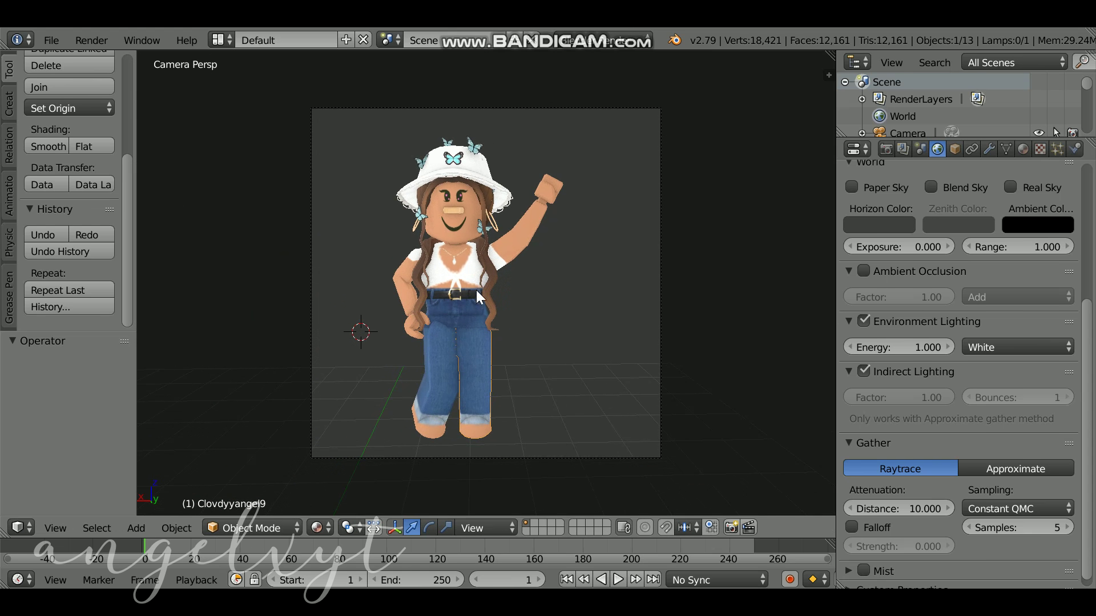
{"action": "left_click", "coordinate": [53, 527]}
{"action": "left_click", "coordinate": [76, 467]}
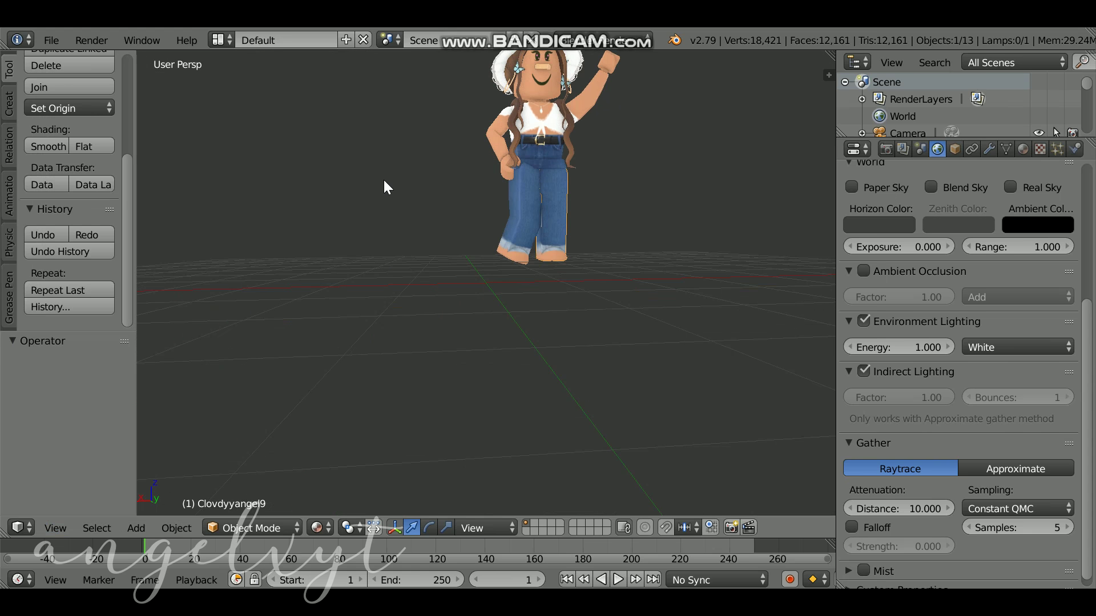
- Select the head together with the hat, hair and its other head accessories
{"action": "key", "text": "shift+f"}
{"action": "key", "text": "w"}
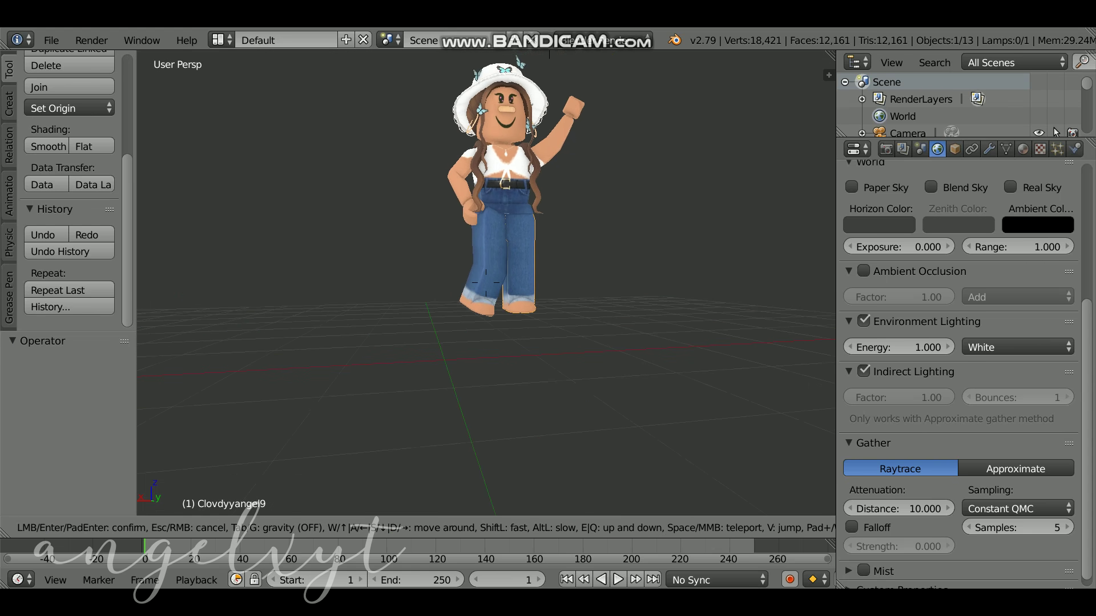
{"action": "key", "text": "w"}
{"action": "key", "text": "s"}
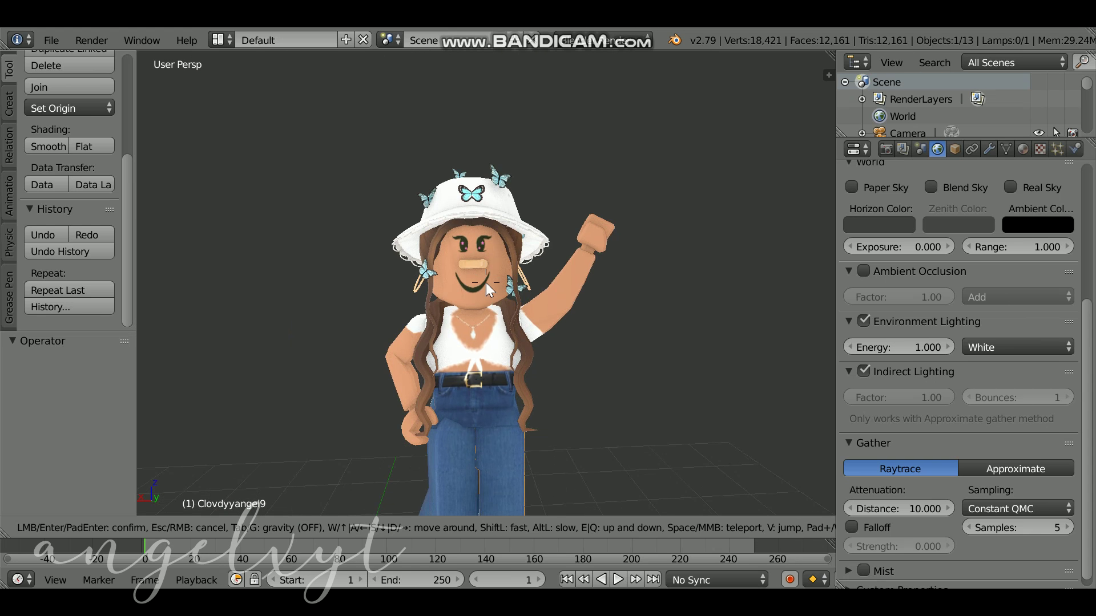
{"action": "left_click", "coordinate": [511, 354]}
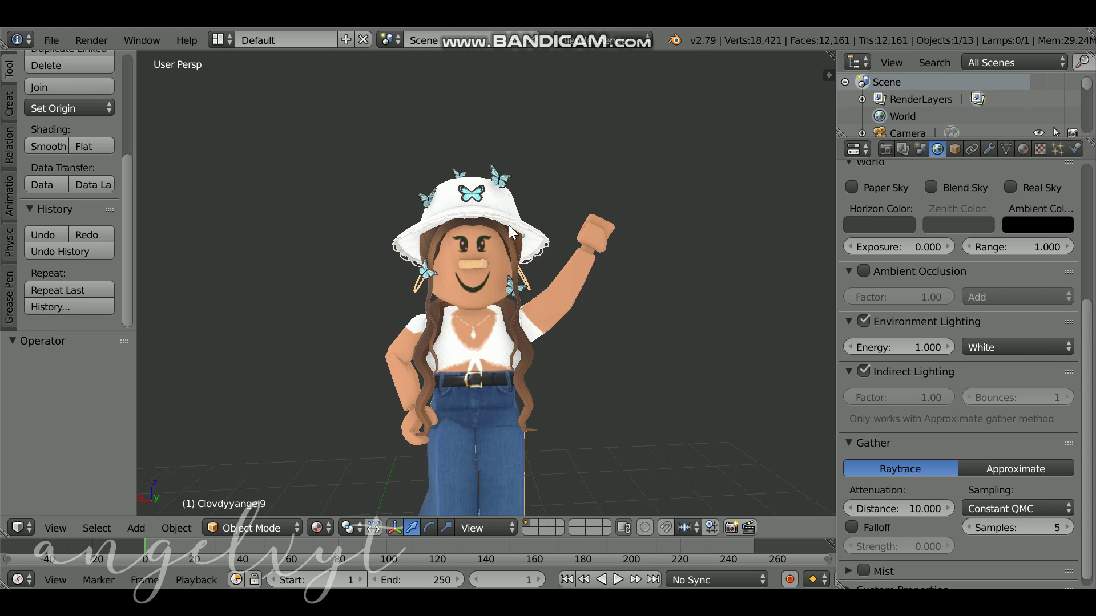
{"action": "right_click", "coordinate": [494, 282]}
{"action": "key", "text": "shift+f"}
{"action": "key", "text": "w"}
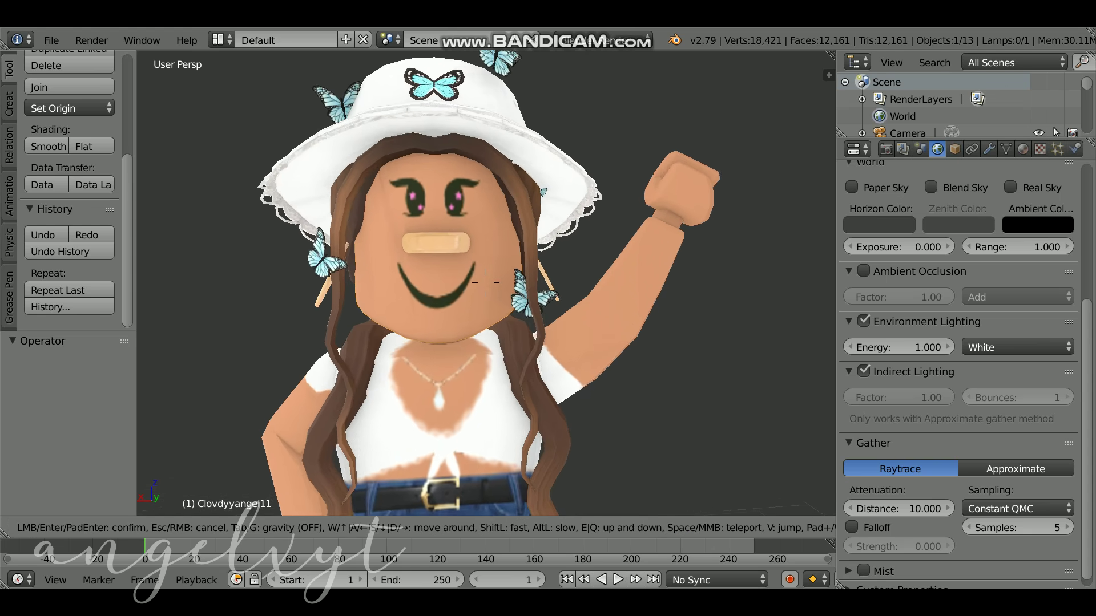
{"action": "left_click", "coordinate": [496, 273]}
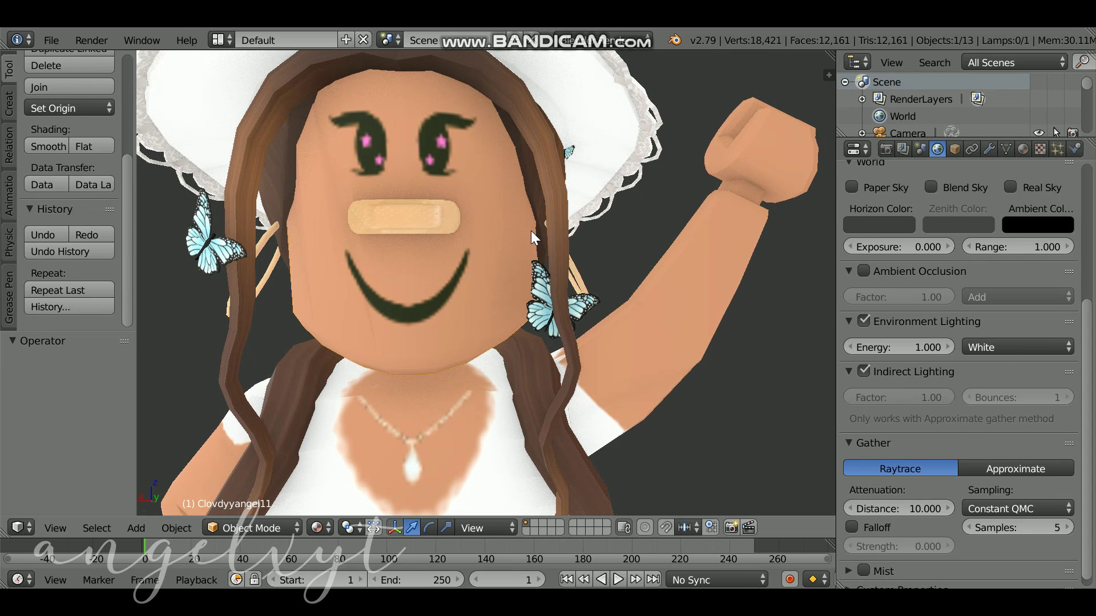
{"action": "right_click", "coordinate": [550, 187], "text": "shift"}
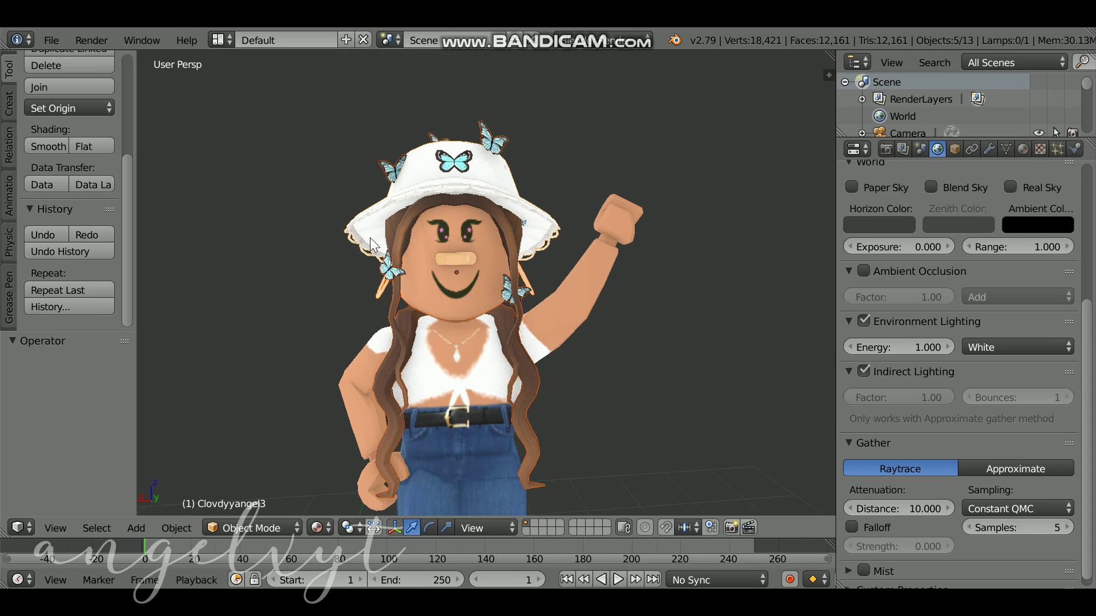
- Join the selected head pieces into one object and set its origin to Origin to Geometry
{"action": "scroll", "coordinate": [65, 114], "scroll_direction": "up", "scroll_amount": 6}
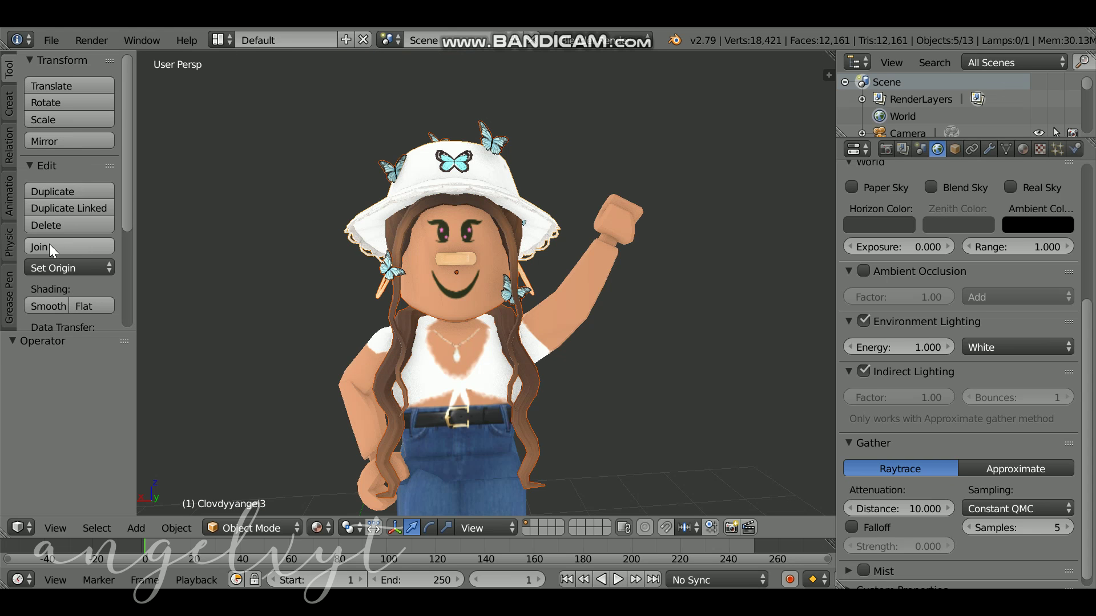
{"action": "left_click", "coordinate": [37, 244]}
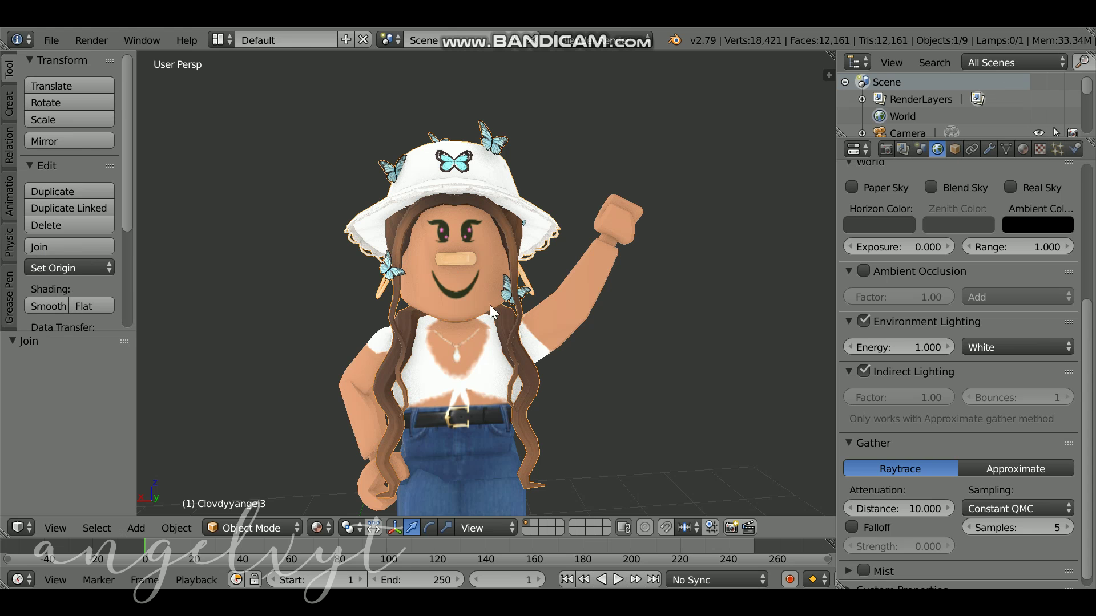
{"action": "left_click", "coordinate": [76, 273]}
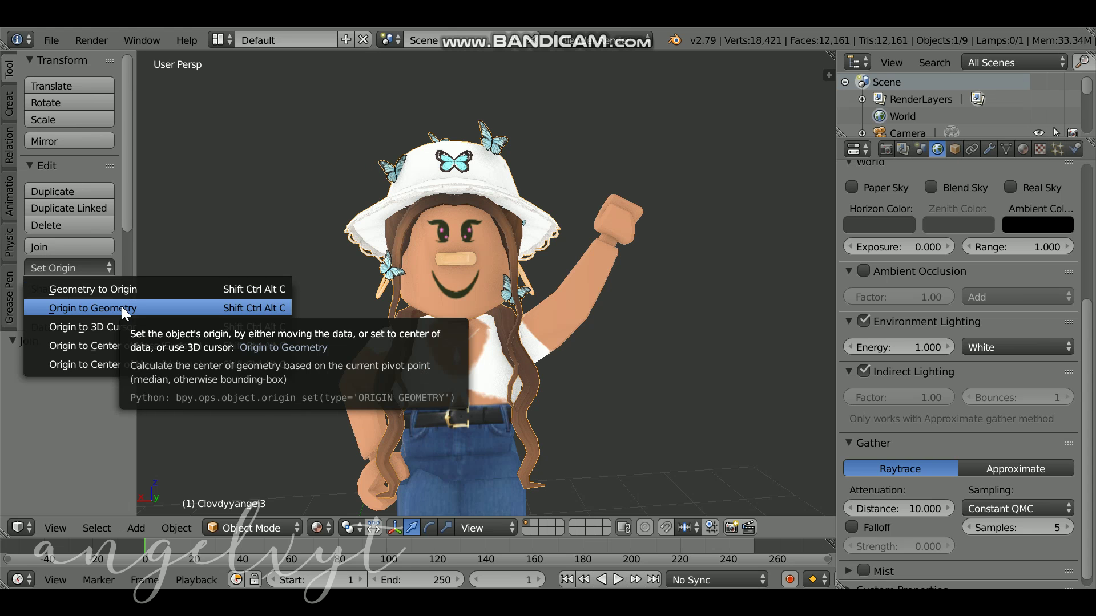
{"action": "left_click", "coordinate": [121, 307]}
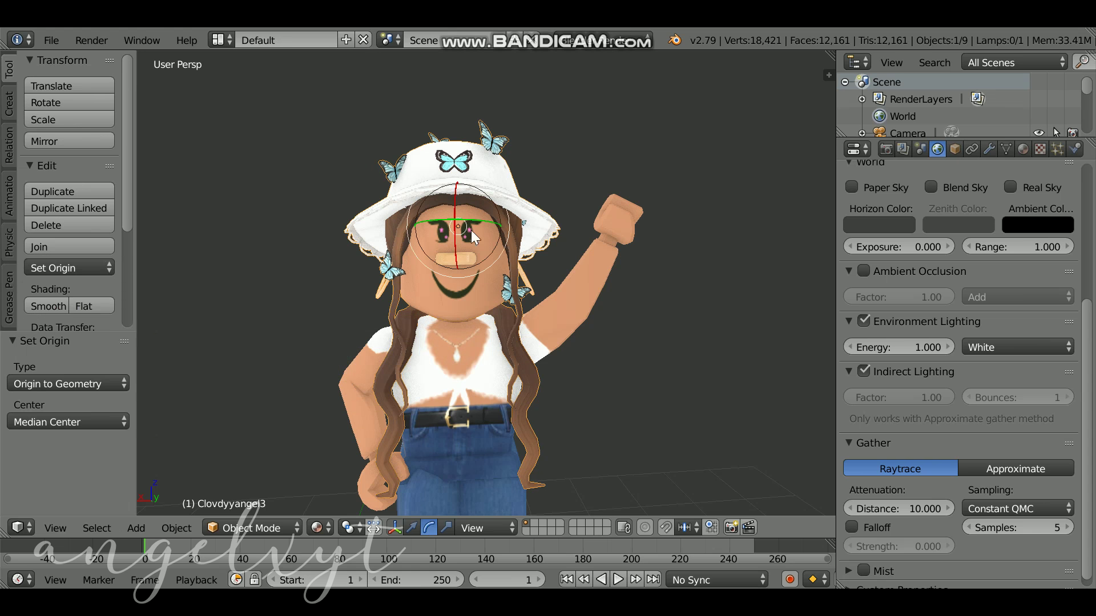
- Tilt the joined head slightly and move it 0.006 along X in View orientation
{"action": "mouse_move", "coordinate": [463, 186]}
{"action": "left_mouse_down"}
{"action": "mouse_move", "coordinate": [434, 174]}
{"action": "mouse_move", "coordinate": [399, 182]}
{"action": "mouse_move", "coordinate": [505, 214]}
{"action": "mouse_move", "coordinate": [461, 169]}
{"action": "mouse_move", "coordinate": [458, 180]}
{"action": "left_mouse_up"}
{"action": "left_click", "coordinate": [411, 527]}
{"action": "left_click_drag", "start_coordinate": [506, 228], "coordinate": [492, 228]}
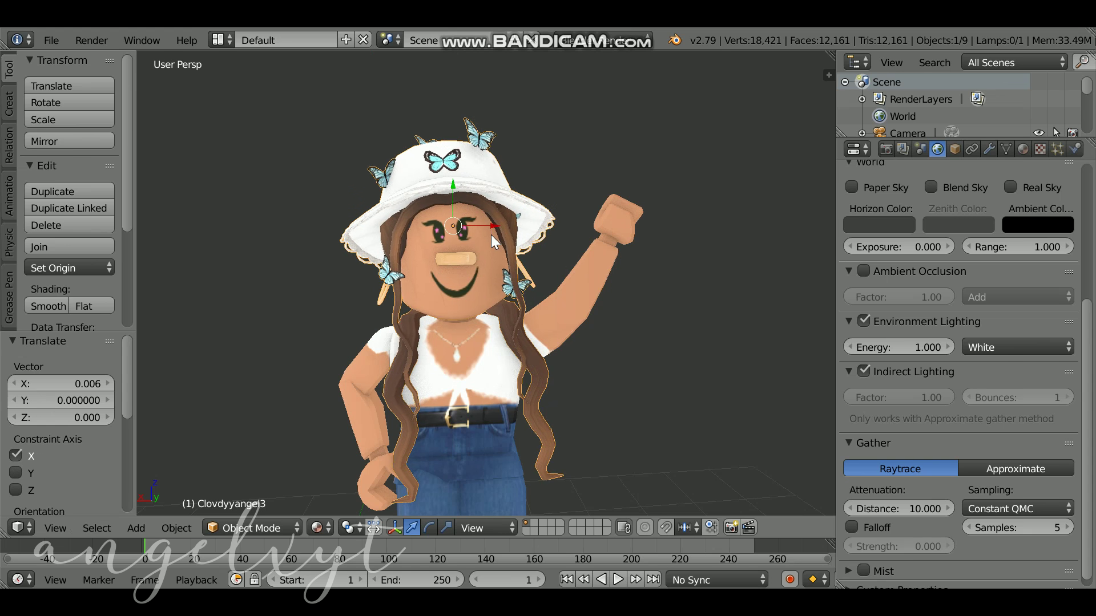
- Switch to Global orientation and scale the joined head uniformly to 0.959
{"action": "scroll", "coordinate": [491, 234], "scroll_direction": "down", "scroll_amount": 5}
{"action": "scroll", "coordinate": [487, 235], "scroll_direction": "up", "scroll_amount": 2}
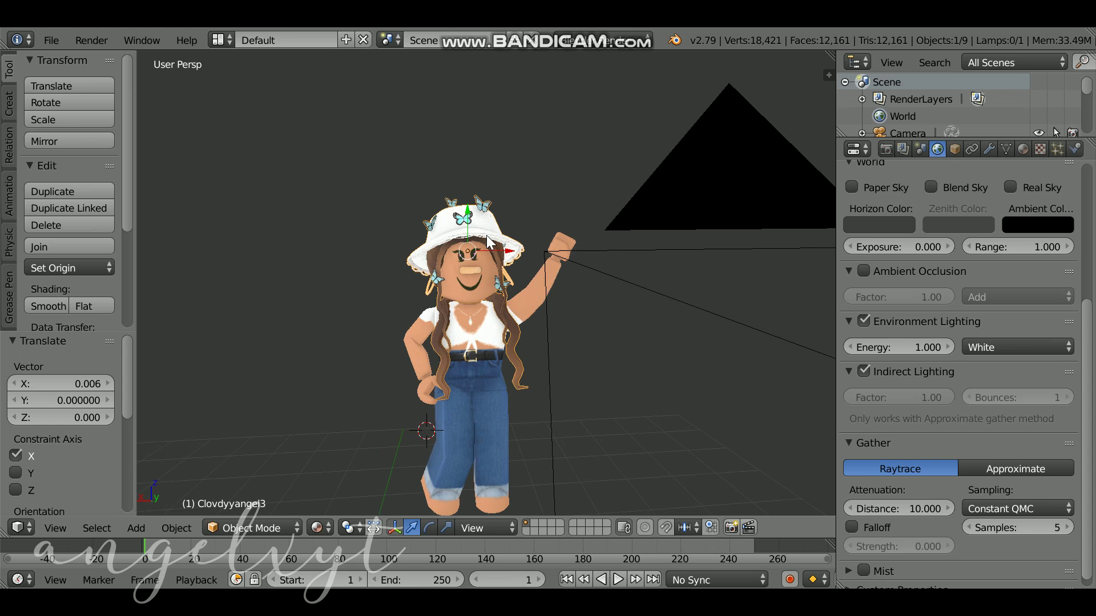
{"action": "left_click", "coordinate": [480, 528]}
{"action": "left_click", "coordinate": [448, 528]}
{"action": "left_click_drag", "start_coordinate": [467, 212], "coordinate": [467, 214]}
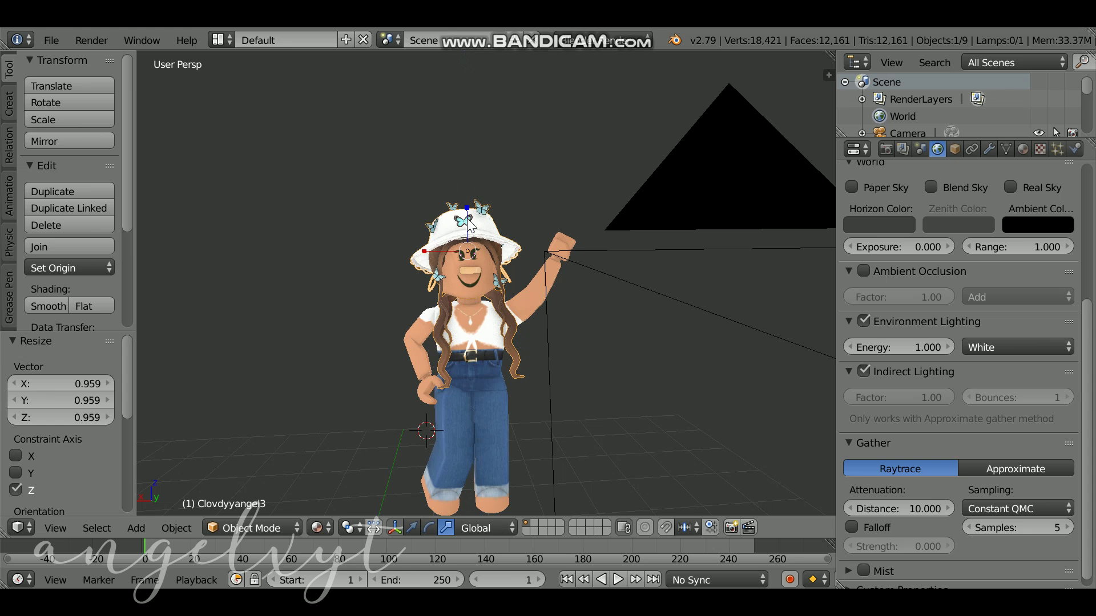
- Check the head's fit from the side and move it -0.050 along Z in Global orientation
{"action": "key", "text": "shift+f"}
{"action": "key", "text": "w"}
{"action": "key", "text": "s"}
{"action": "left_click", "coordinate": [426, 234]}
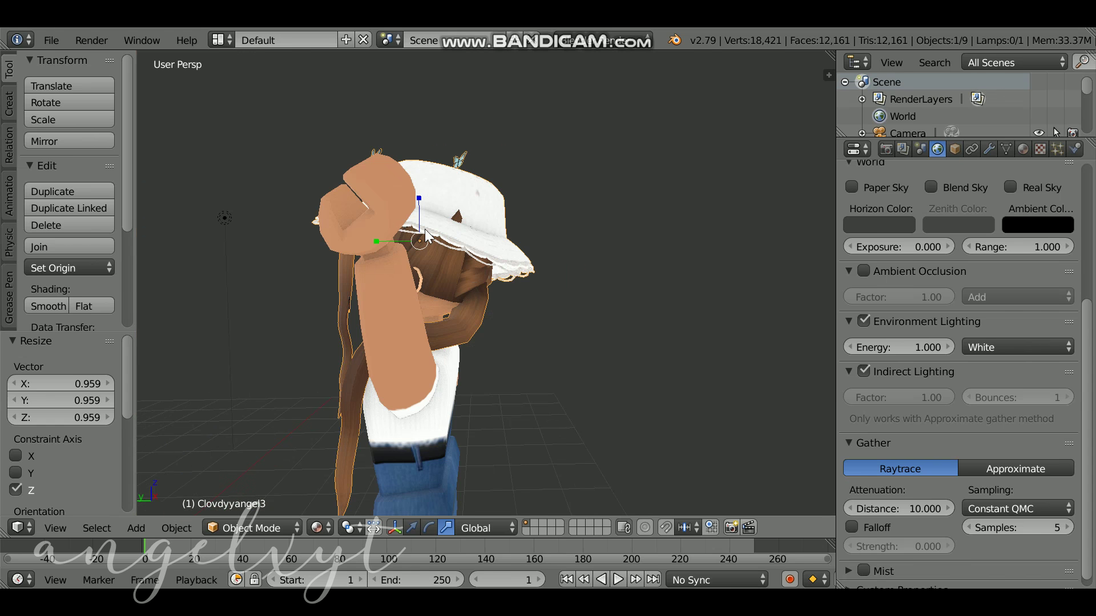
{"action": "key", "text": "shift+f"}
{"action": "left_click", "coordinate": [427, 238]}
{"action": "key", "text": "s"}
{"action": "key", "text": "y"}
{"action": "left_click", "coordinate": [463, 363]}
{"action": "scroll", "coordinate": [463, 363], "scroll_direction": "down", "scroll_amount": 3}
{"action": "key", "text": "shift+f"}
{"action": "key", "text": "s"}
{"action": "left_click", "coordinate": [209, 516]}
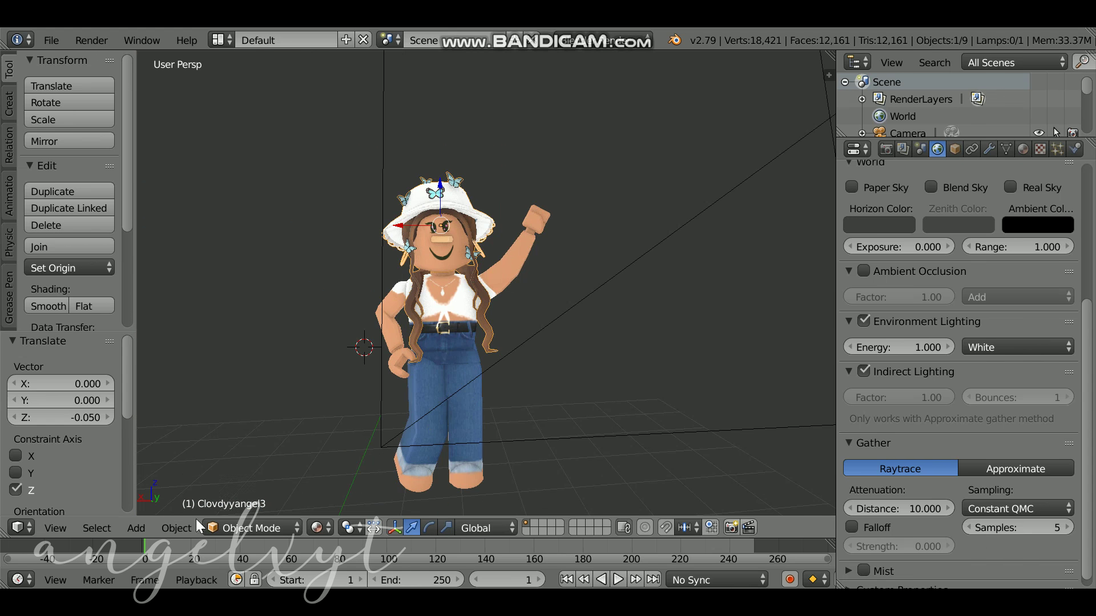
- Reposition the camera through the camera view so the full avatar fills most of the frame
{"action": "left_click", "coordinate": [71, 531]}
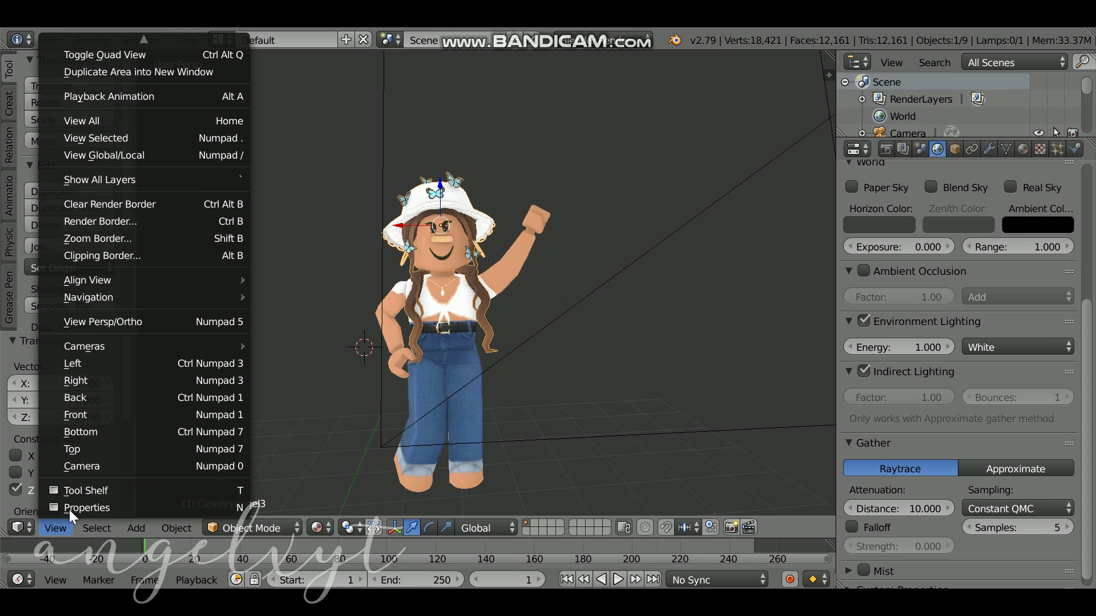
{"action": "left_click", "coordinate": [83, 468]}
{"action": "key", "text": "shift+f"}
{"action": "left_click", "coordinate": [403, 420]}
{"action": "scroll", "coordinate": [403, 420], "scroll_direction": "down", "scroll_amount": 2}
{"action": "scroll", "coordinate": [411, 406], "scroll_direction": "up", "scroll_amount": 3}
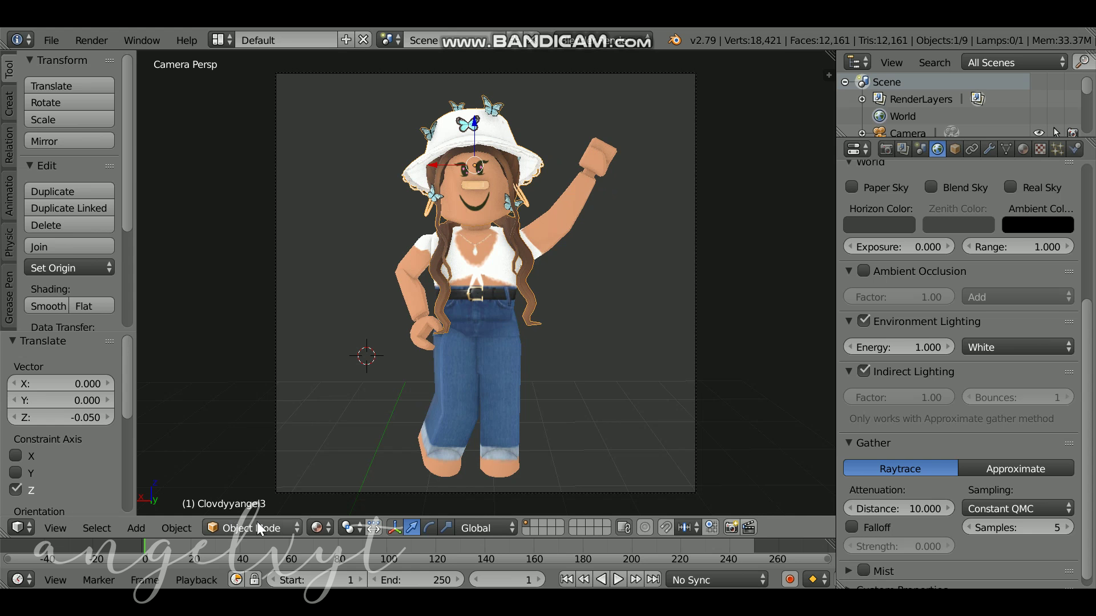
- Preview the avatar with Rendered viewport shading and return to Material shading
{"action": "left_click", "coordinate": [320, 527]}
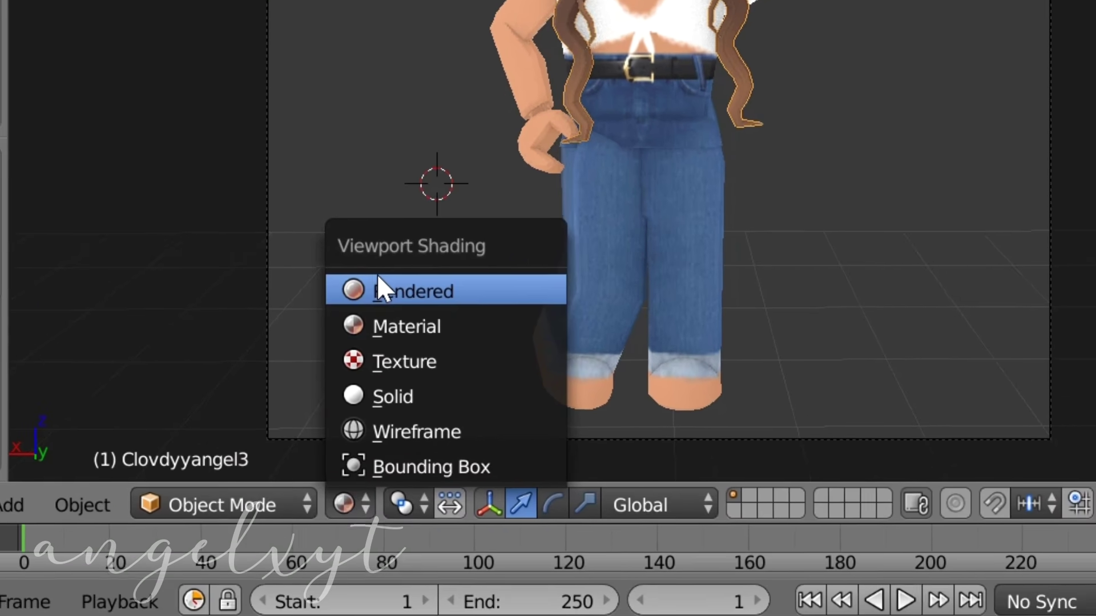
{"action": "left_click", "coordinate": [378, 279]}
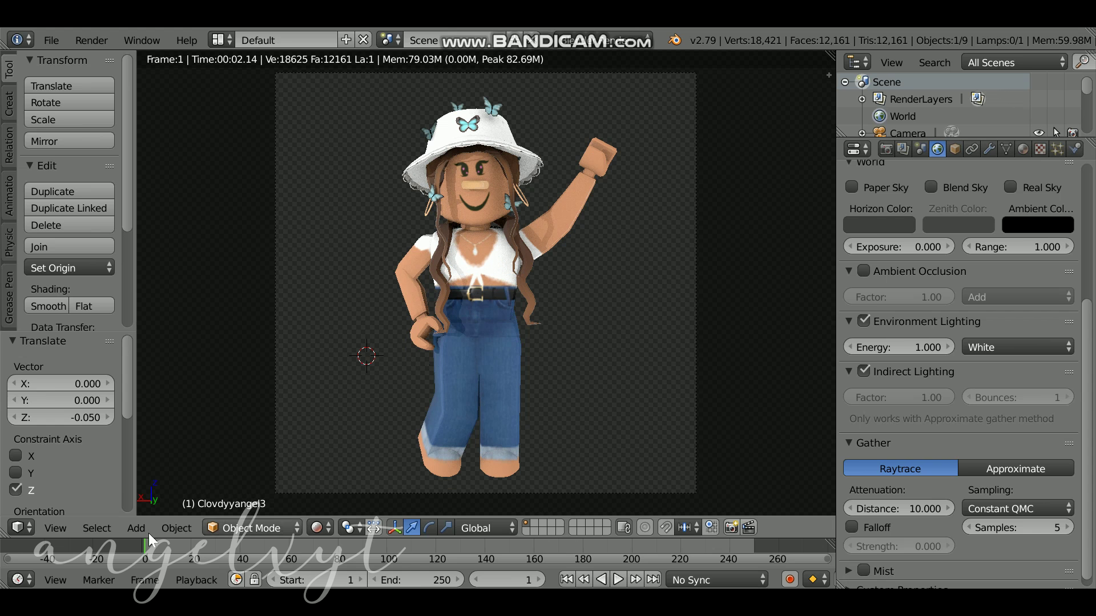
{"action": "left_click", "coordinate": [319, 528]}
{"action": "left_click", "coordinate": [350, 434]}
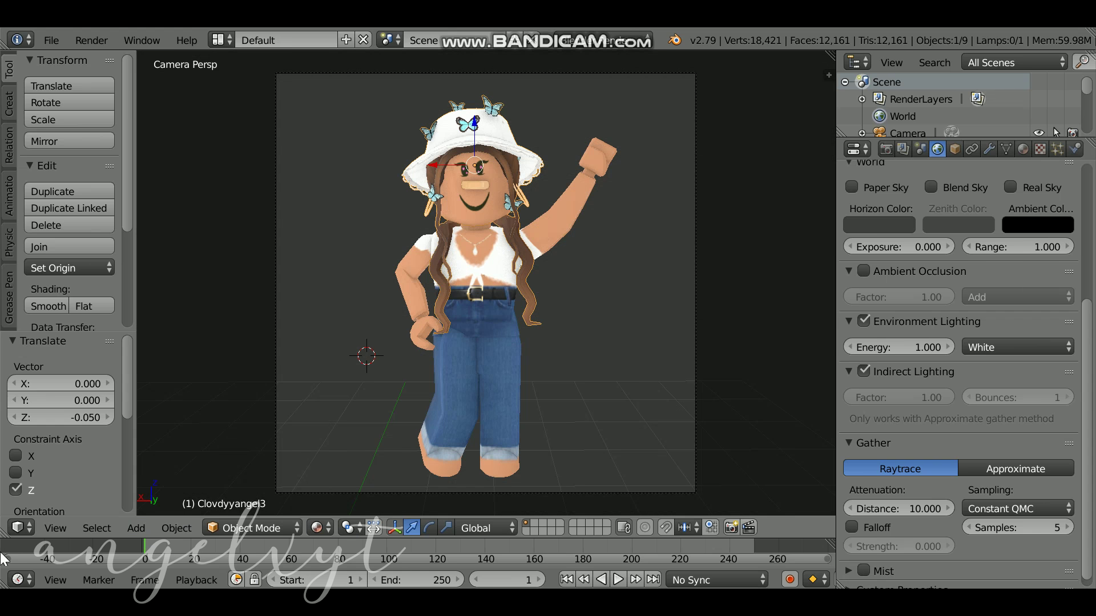
- Leave the camera view and add an Area lamp to the scene
{"action": "left_click", "coordinate": [51, 528]}
{"action": "left_click", "coordinate": [74, 469]}
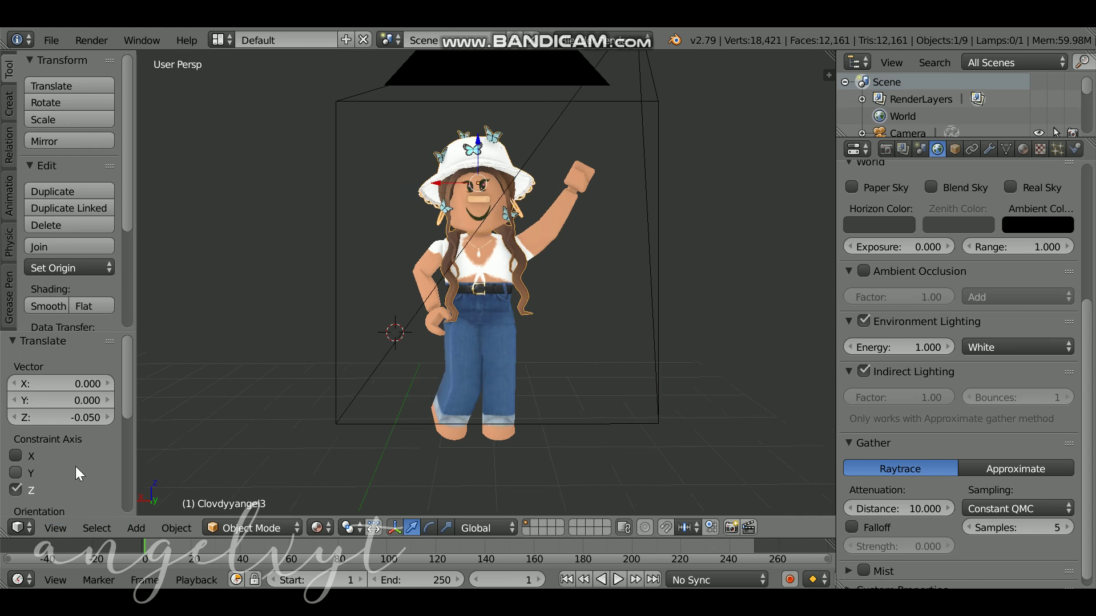
{"action": "key", "text": "shift+f"}
{"action": "key", "text": "w"}
{"action": "key", "text": "s"}
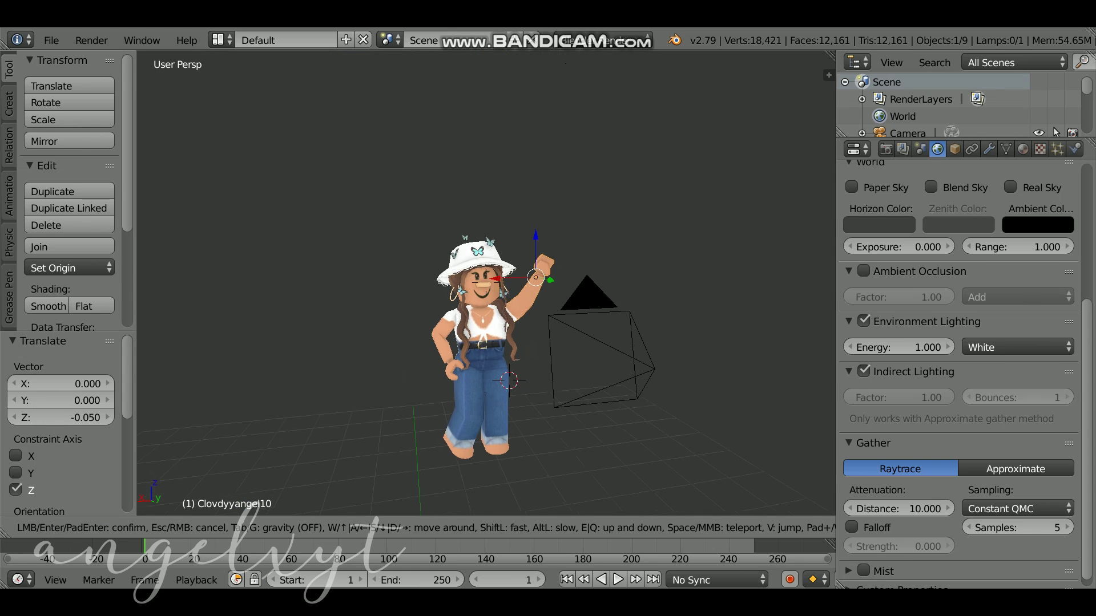
{"action": "key", "text": "w"}
{"action": "key", "text": "Escape"}
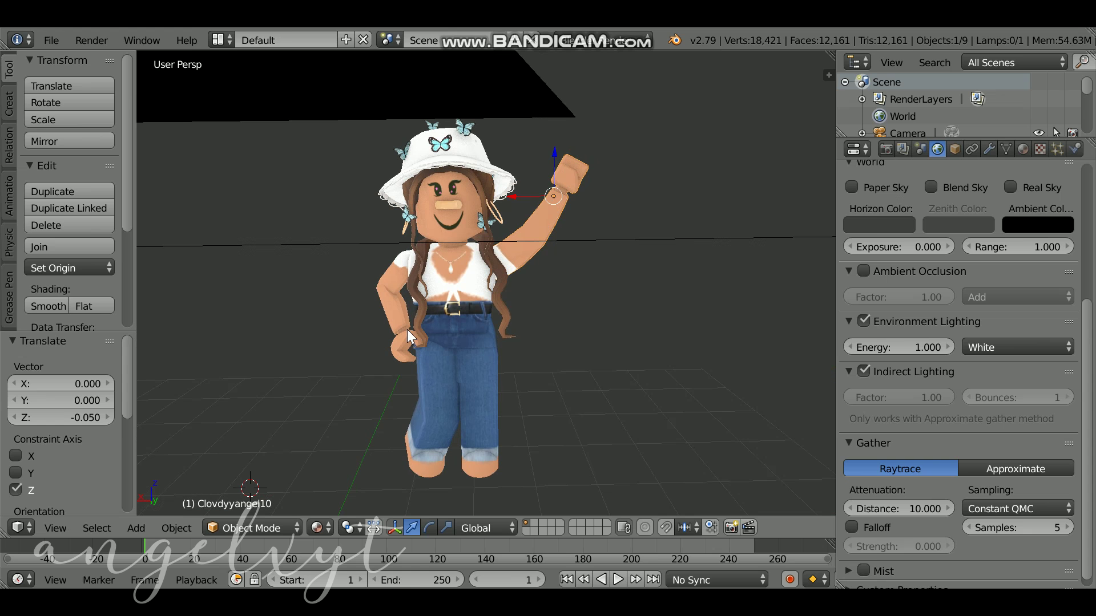
{"action": "key", "text": "shift+a"}
{"action": "mouse_move", "coordinate": [368, 522]}
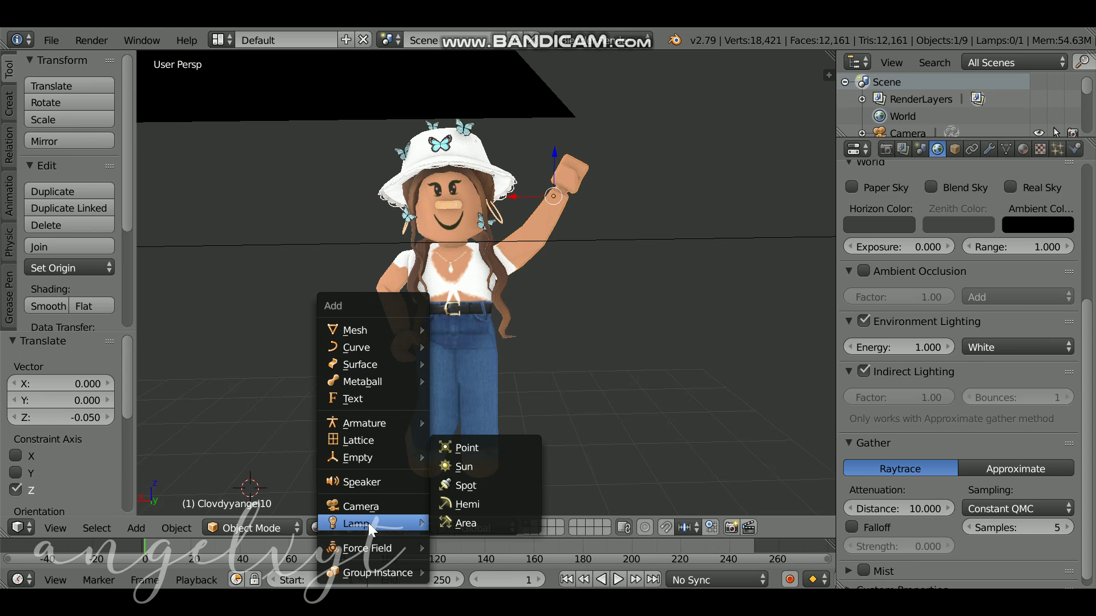
{"action": "left_click", "coordinate": [468, 522]}
- Raise the area lamp along Z and move it -0.764 along X in front of the avatar
{"action": "key", "text": "Home"}
{"action": "scroll", "coordinate": [542, 409], "scroll_direction": "up", "scroll_amount": 5}
{"action": "left_click_drag", "start_coordinate": [447, 267], "coordinate": [447, 199]}
{"action": "left_click_drag", "start_coordinate": [406, 246], "coordinate": [435, 245]}
{"action": "key", "text": "shift+f"}
{"action": "key", "text": "w"}
{"action": "key", "text": "a"}
{"action": "left_click", "coordinate": [486, 283]}
- Open the area lamp's settings and give its light a warm orange colour
{"action": "left_click", "coordinate": [989, 149]}
{"action": "scroll", "coordinate": [1010, 312], "scroll_direction": "down", "scroll_amount": 2}
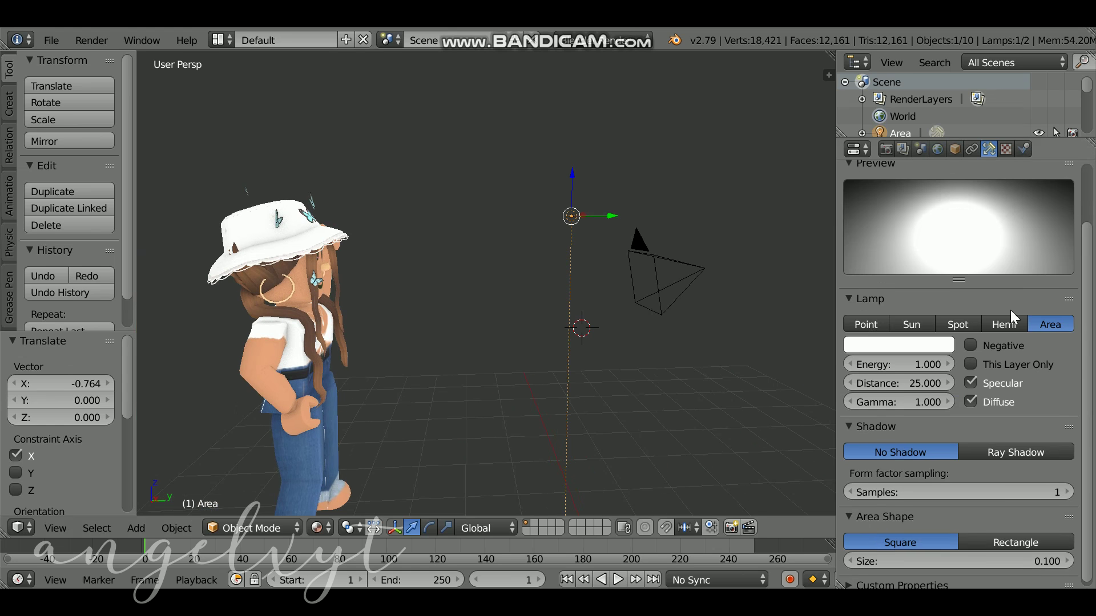
{"action": "scroll", "coordinate": [1013, 318], "scroll_direction": "up", "scroll_amount": 2}
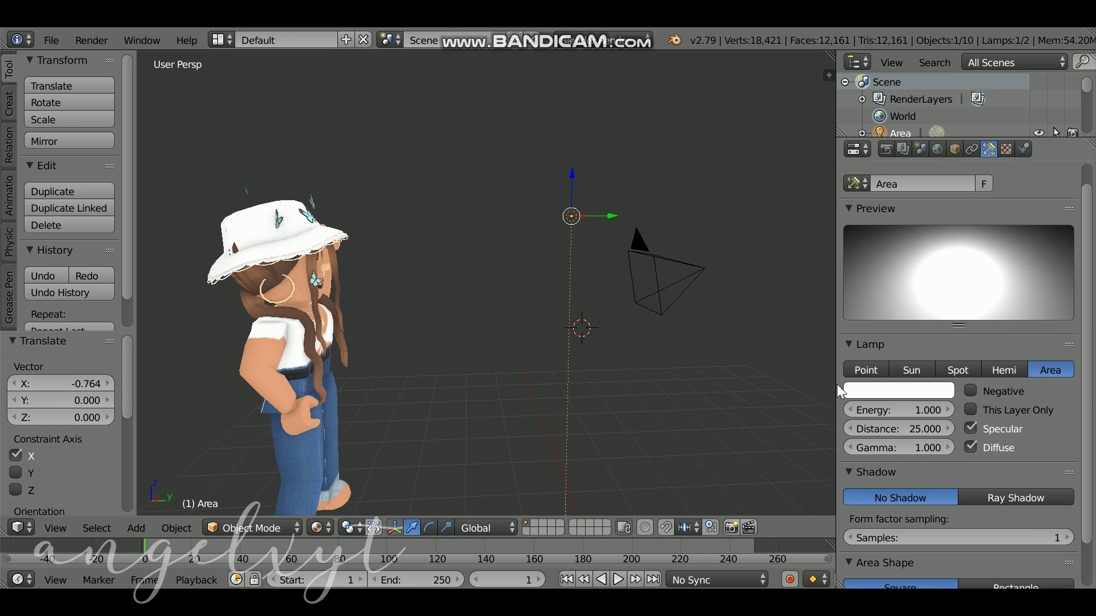
{"action": "left_click", "coordinate": [898, 390]}
{"action": "left_click", "coordinate": [928, 228]}
- Look through the camera and change the lamp to the Hemi type with specular enabled and a paler orange colour
{"action": "left_click", "coordinate": [55, 528]}
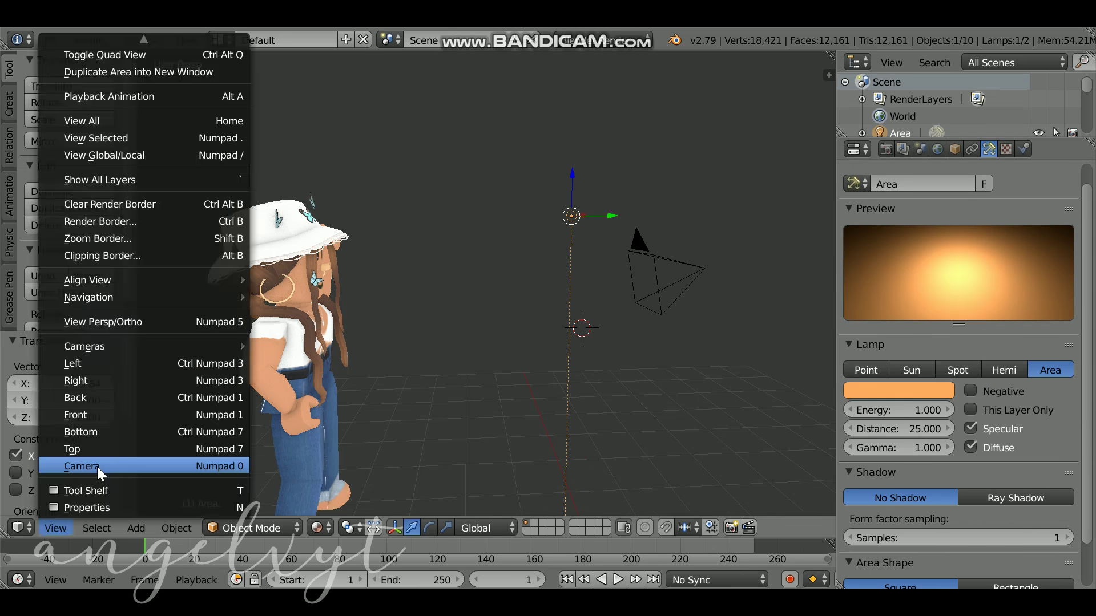
{"action": "left_click", "coordinate": [97, 467]}
{"action": "left_click", "coordinate": [1003, 370]}
{"action": "left_click", "coordinate": [970, 428]}
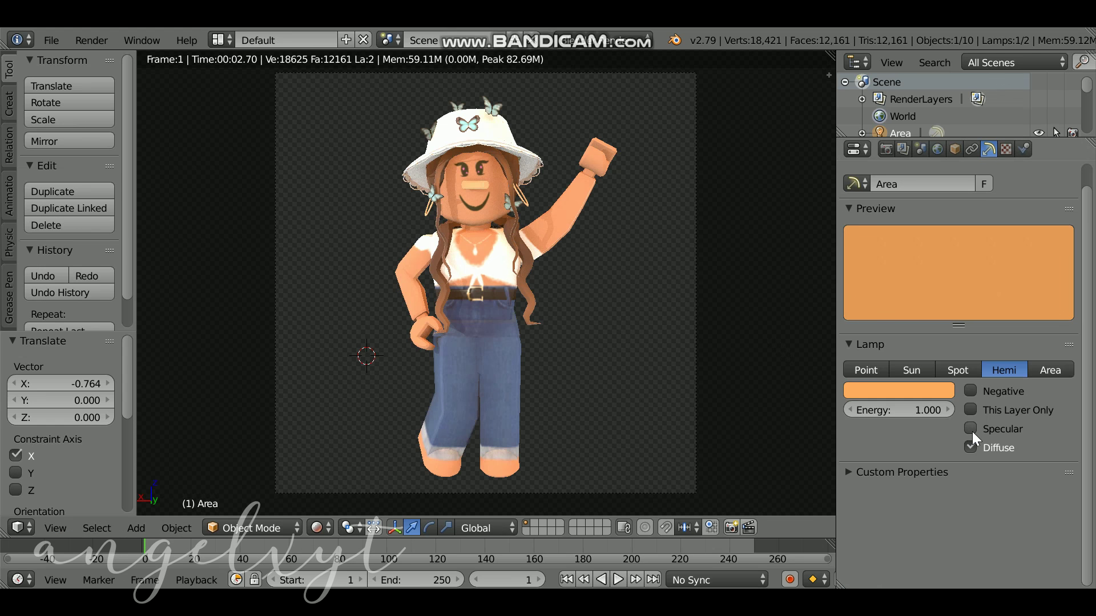
{"action": "left_click", "coordinate": [971, 429]}
{"action": "left_click", "coordinate": [898, 390]}
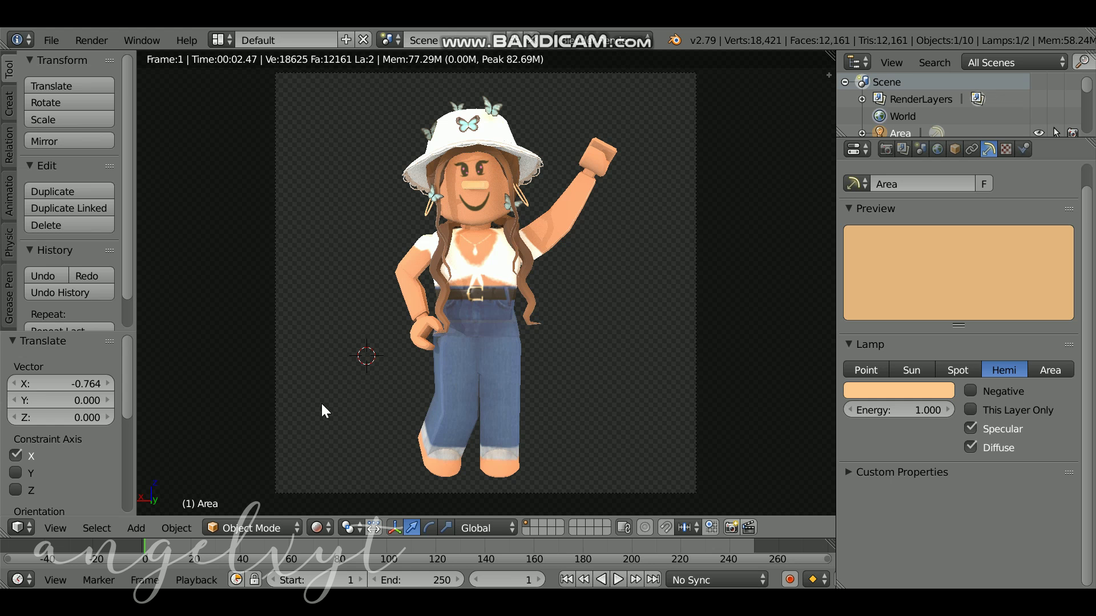
- Render the camera view of the posed avatar as a still image
{"action": "left_click", "coordinate": [90, 40]}
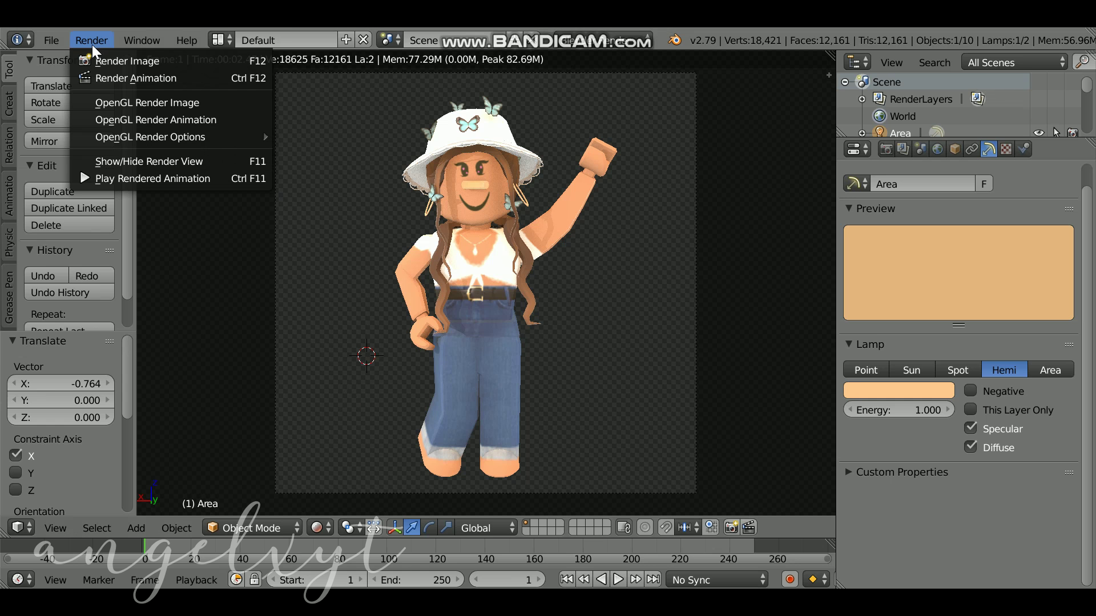
{"action": "left_click", "coordinate": [130, 63]}
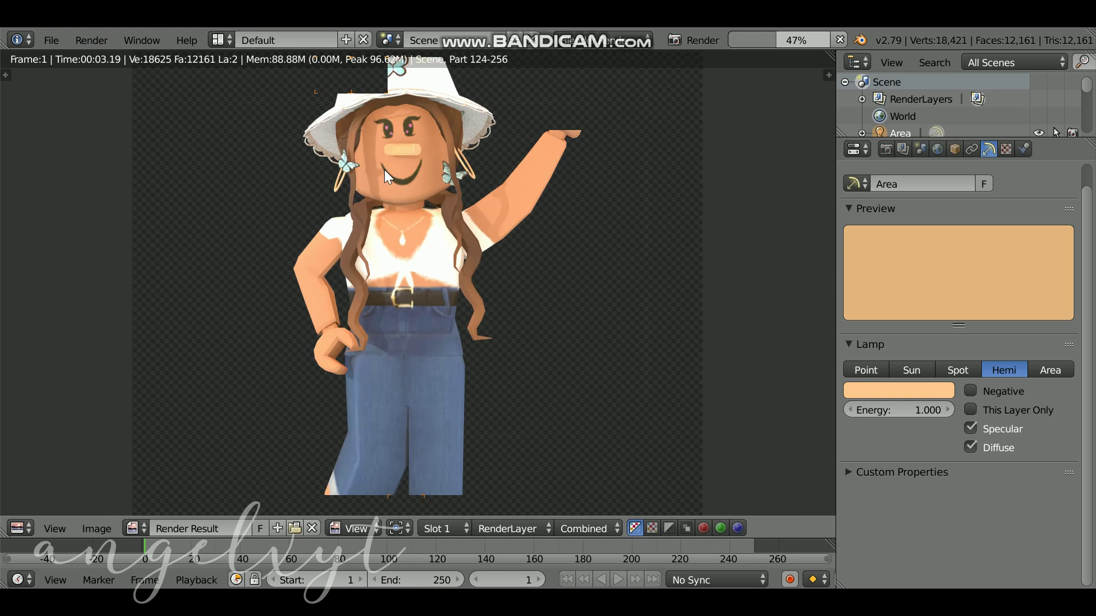
{"action": "scroll", "coordinate": [384, 172], "scroll_direction": "up", "scroll_amount": 1}
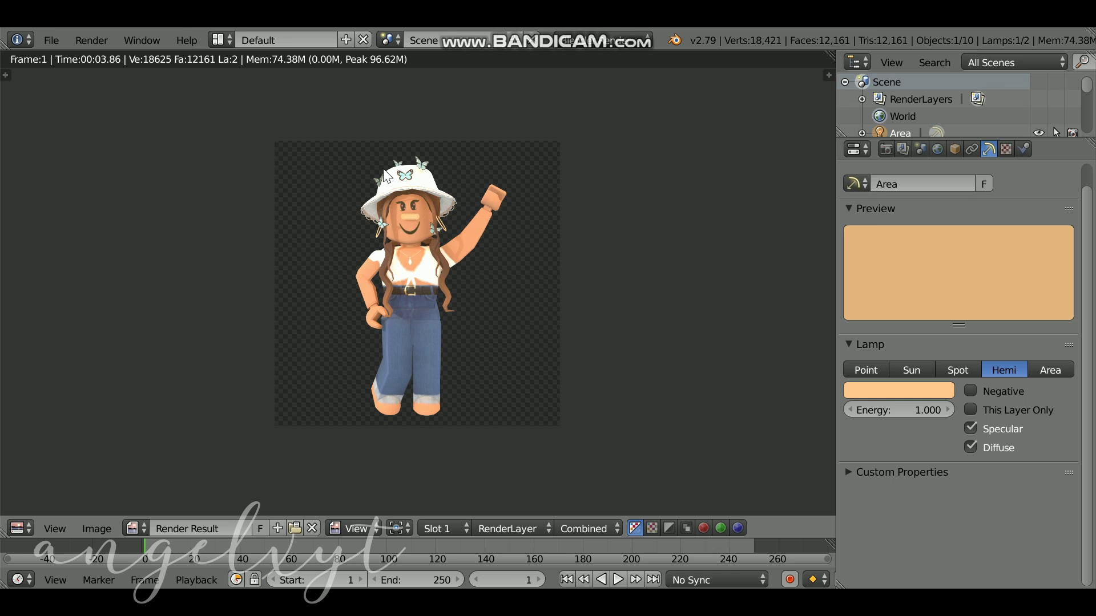
- Review the scene's render resolution and dimension settings alongside the rendered avatar
{"action": "left_click", "coordinate": [885, 149]}
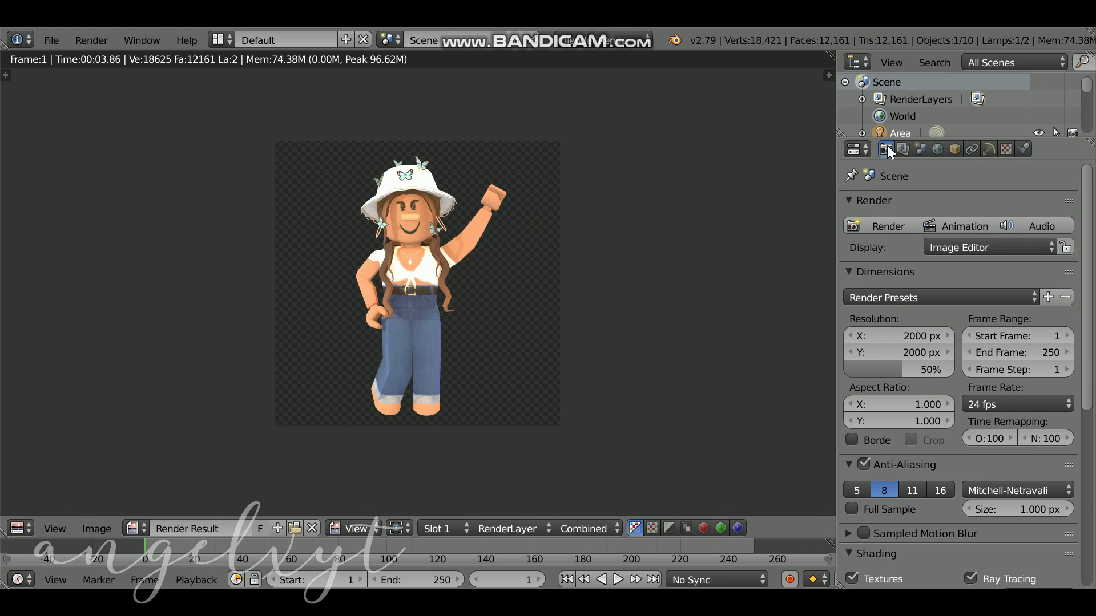
{"action": "scroll", "coordinate": [931, 315], "scroll_direction": "down", "scroll_amount": 2}
{"action": "scroll", "coordinate": [913, 285], "scroll_direction": "up", "scroll_amount": 1}
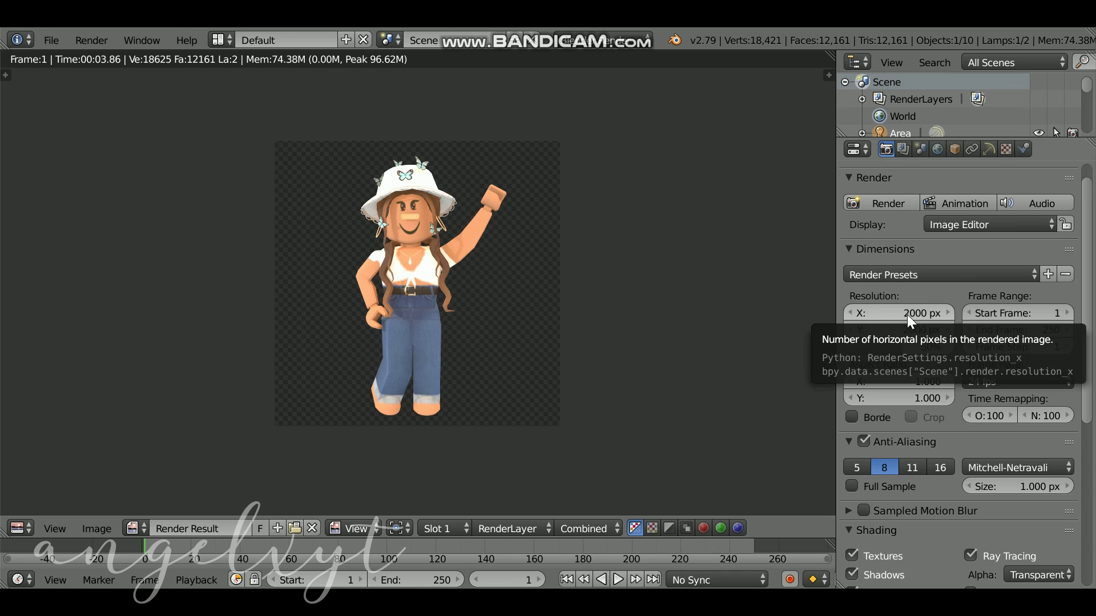
{"action": "scroll", "coordinate": [545, 312], "scroll_direction": "down", "scroll_amount": 1}
{"action": "scroll", "coordinate": [546, 312], "scroll_direction": "up", "scroll_amount": 3}
{"action": "scroll", "coordinate": [546, 312], "scroll_direction": "down", "scroll_amount": 1}
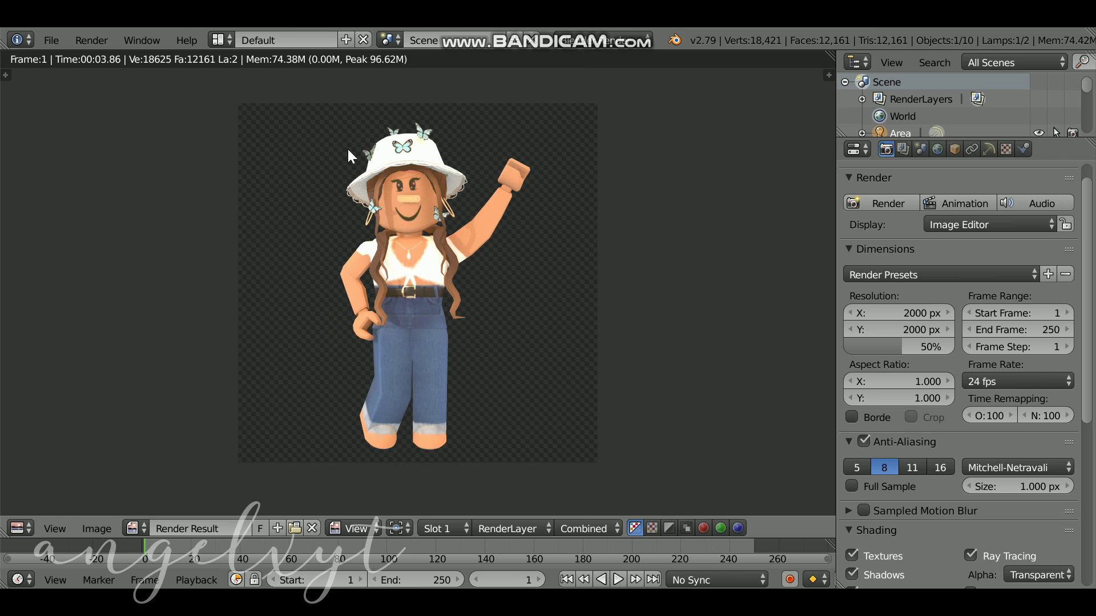
- Save the rendered avatar image as an RGBA PNG with 8-bit colour depth in the chosen folder
{"action": "left_click", "coordinate": [91, 528]}
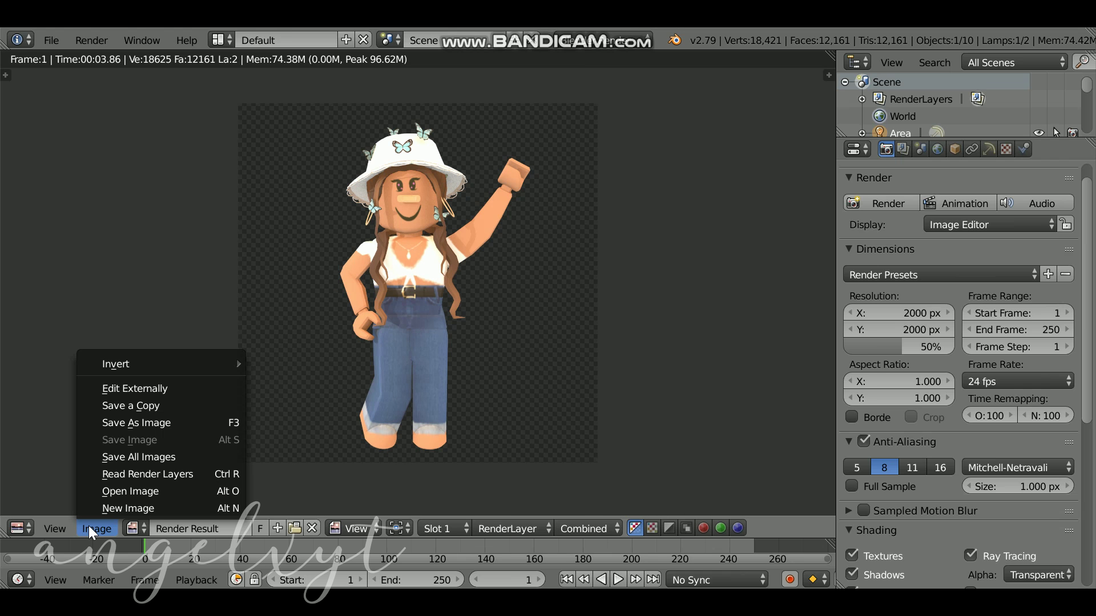
{"action": "left_click", "coordinate": [145, 423]}
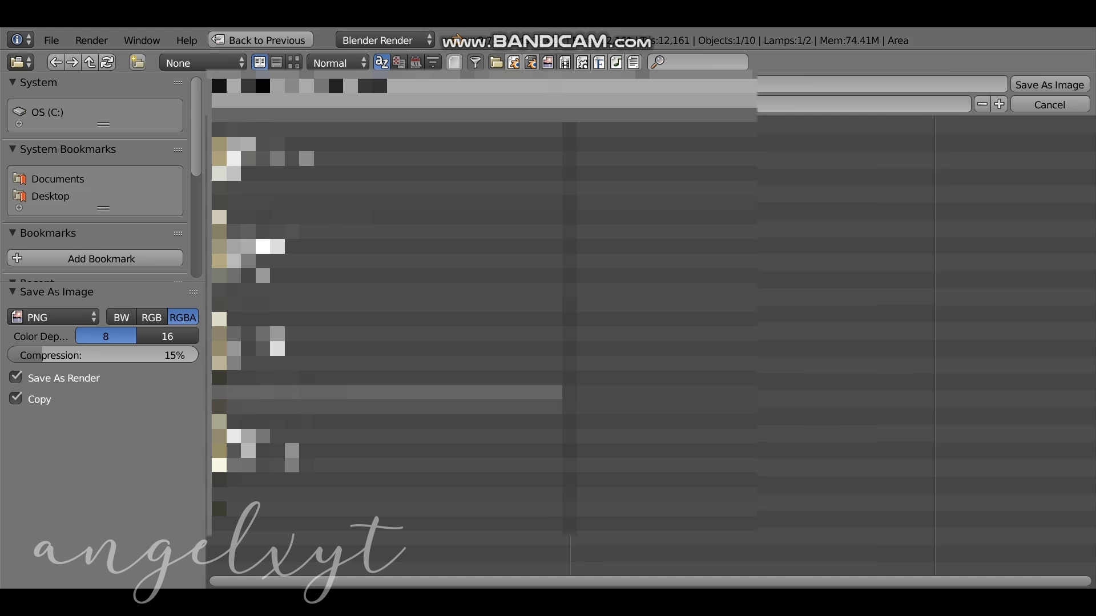
{"action": "double_click", "coordinate": [343, 130]}
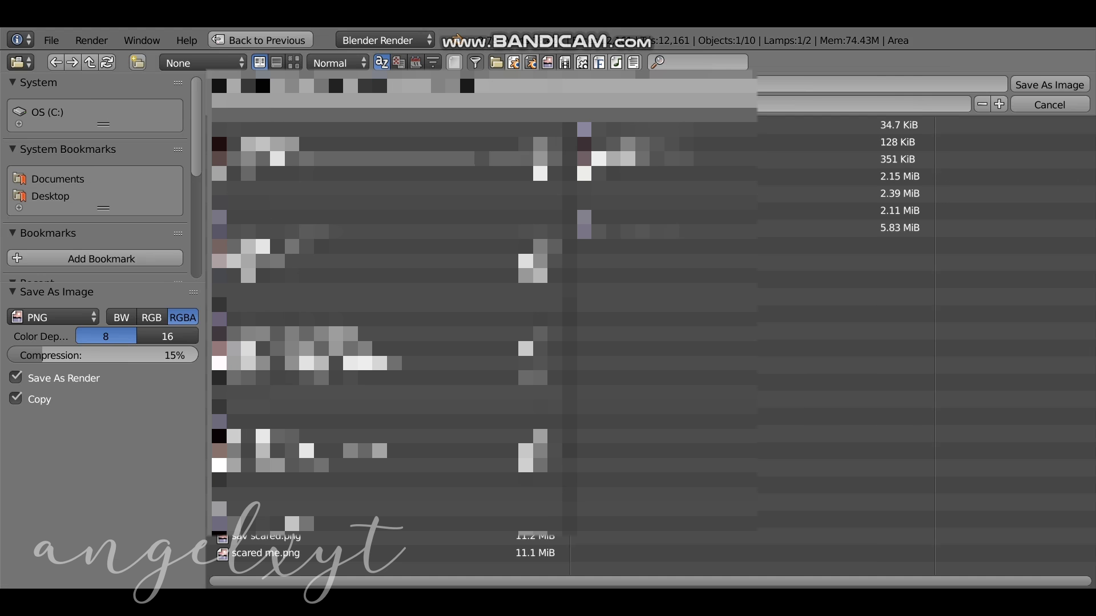
{"action": "left_click", "coordinate": [1049, 85]}
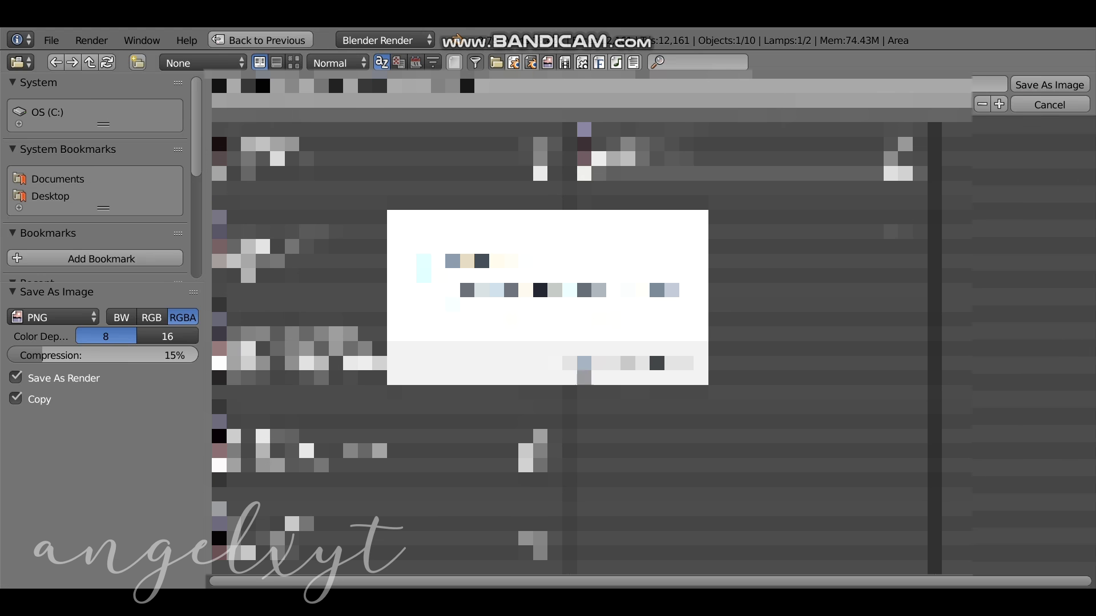
{"action": "left_click", "coordinate": [1049, 85]}
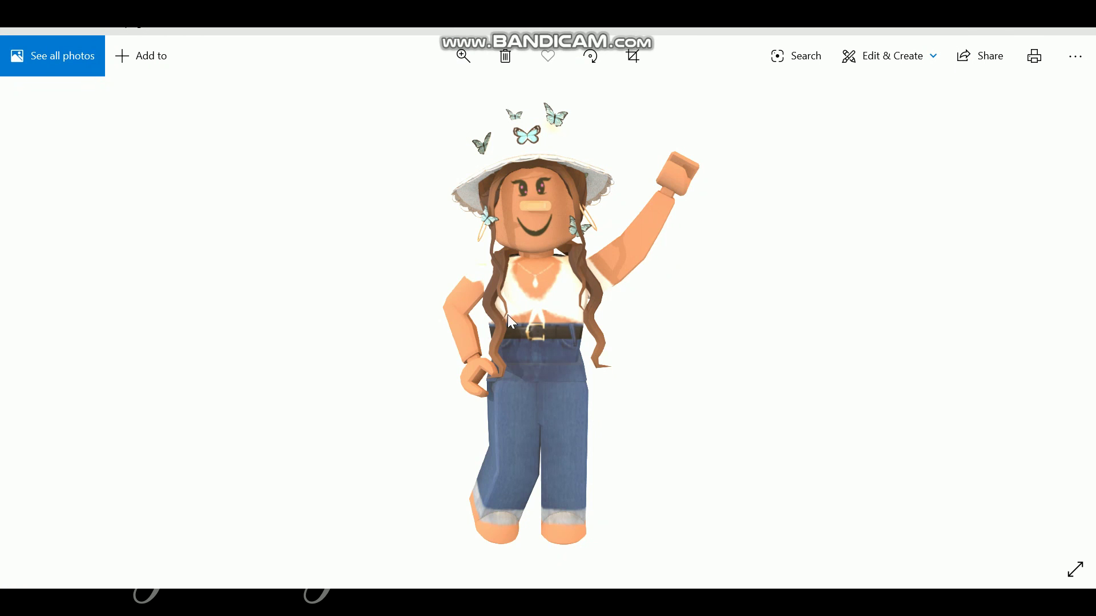